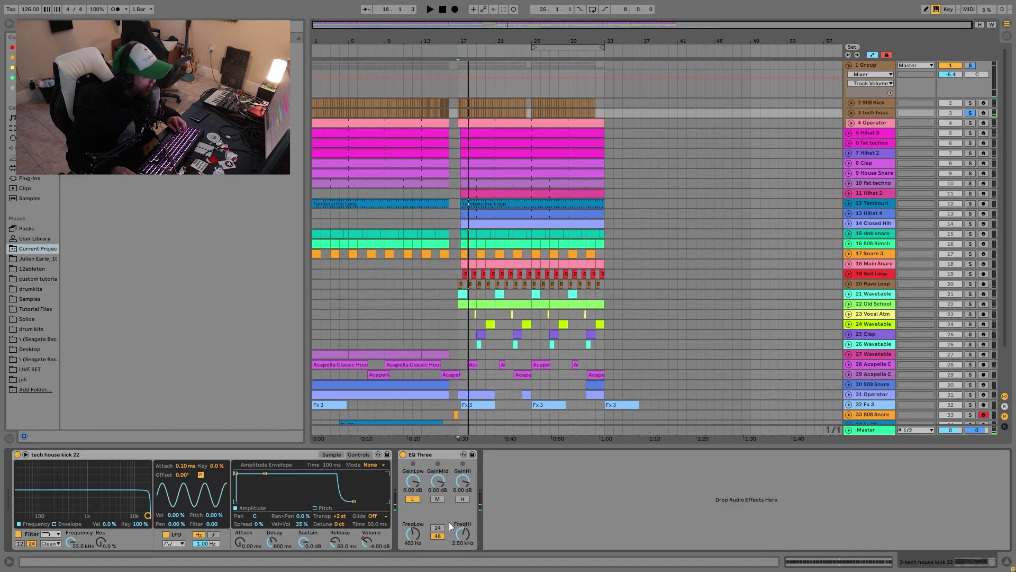
Step: Show the automation lane for the sampler Volume on the tech house kick 22 track
key(space)
right_click(364, 542)
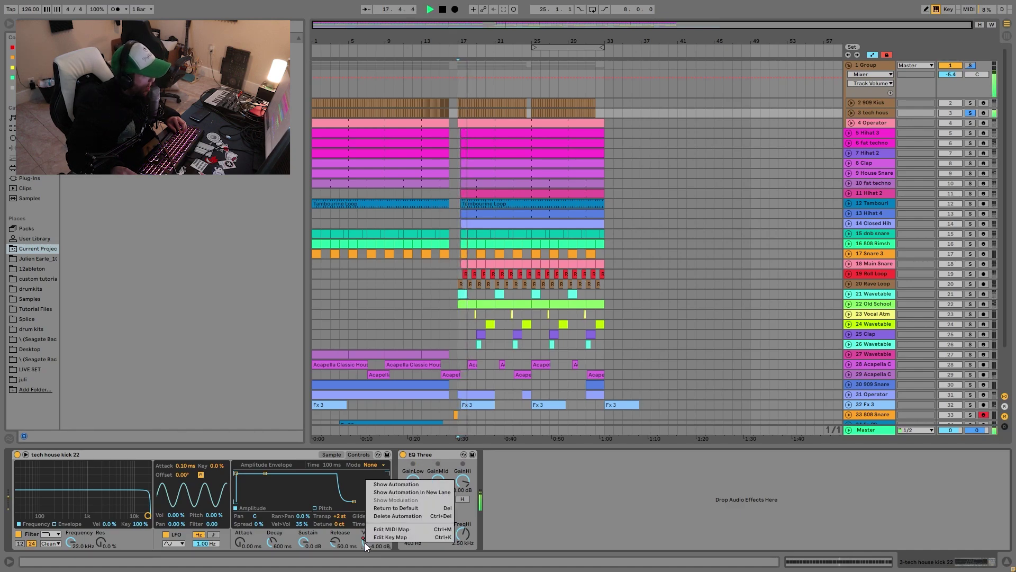
click(385, 485)
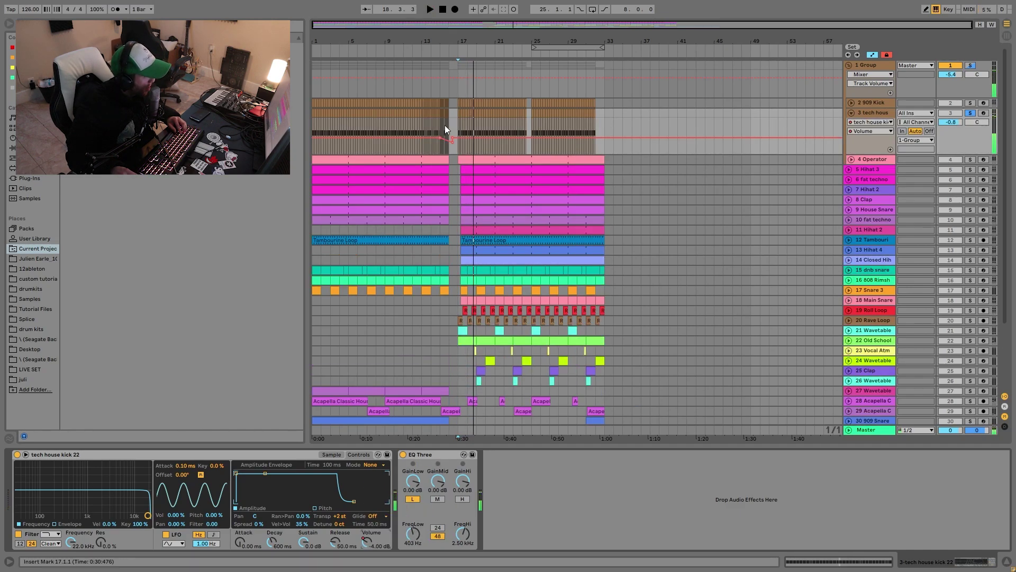
Step: Play the kick group from bar 15 to hear the tech house kick's volume automation, without its track solo
click(438, 123)
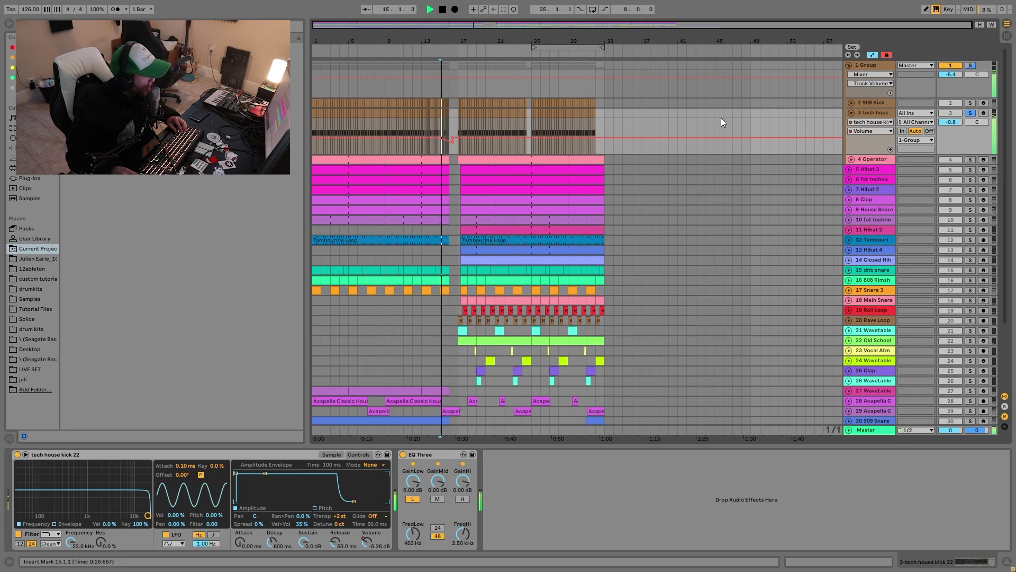
click(973, 64)
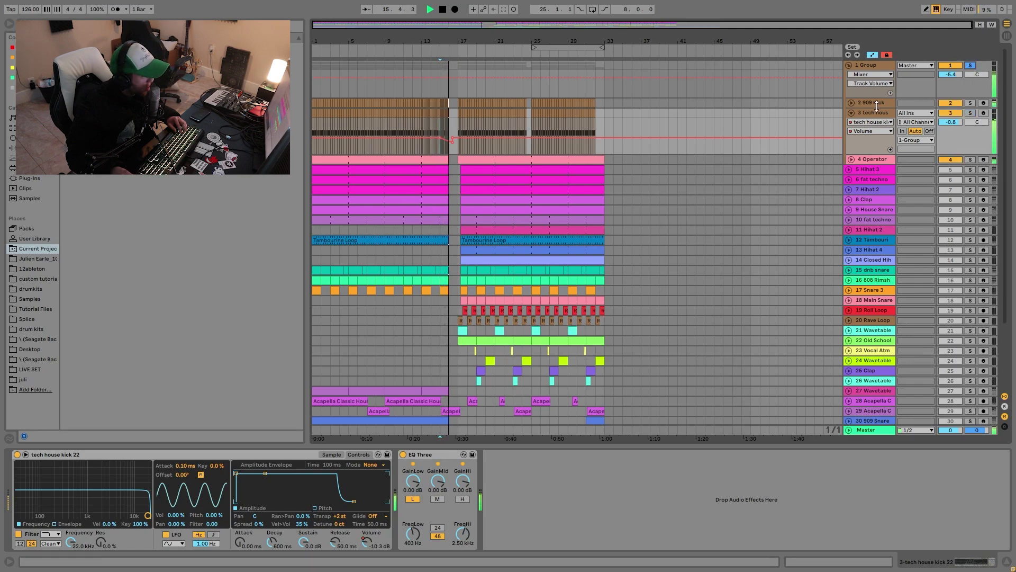
key(space)
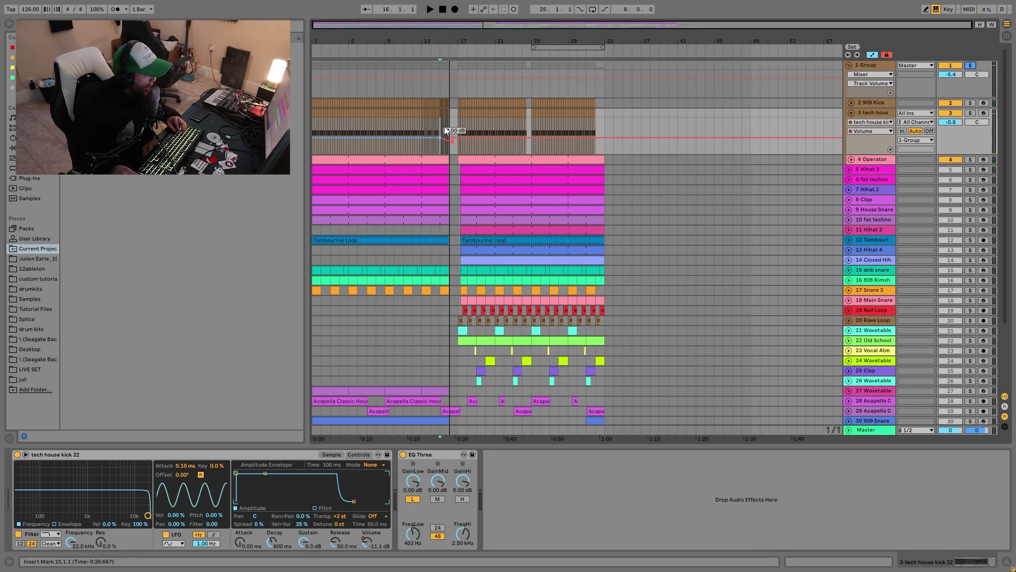
key(space)
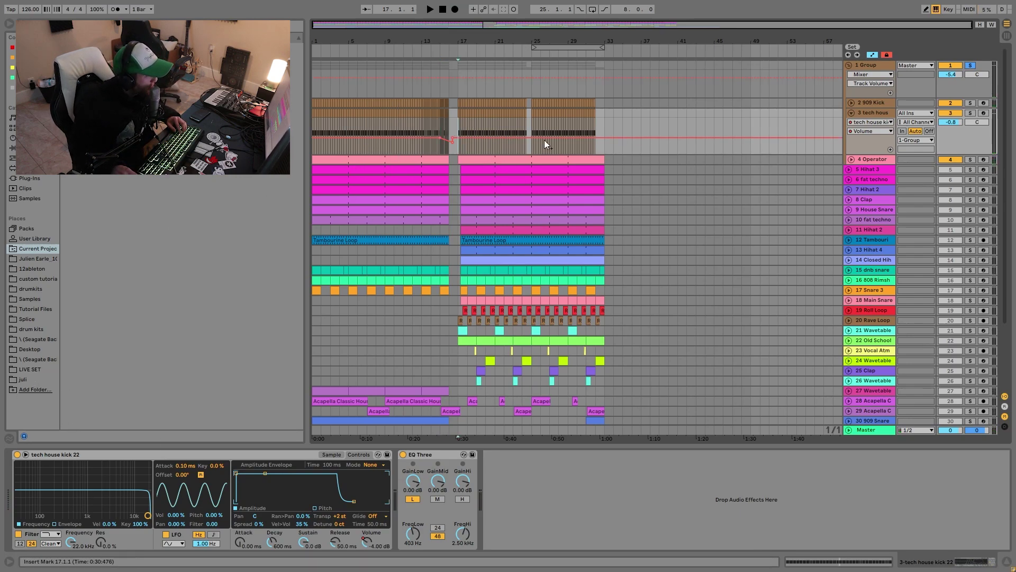
Step: Play the soloed tech house kick from bar 17, and switch the solo to 909 Kick to hear it with its device chain shown
click(973, 113)
key(space)
click(970, 103)
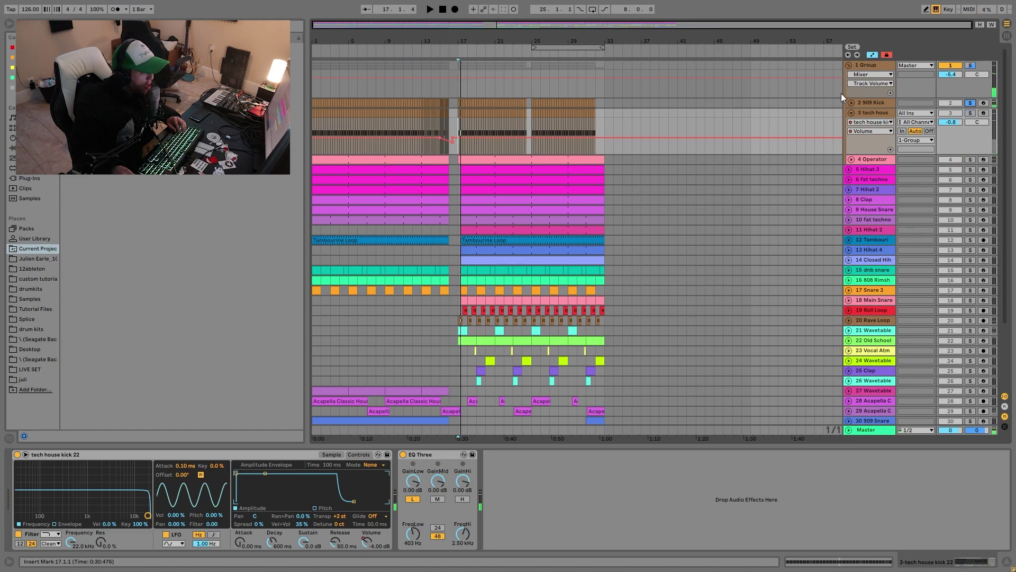
click(865, 101)
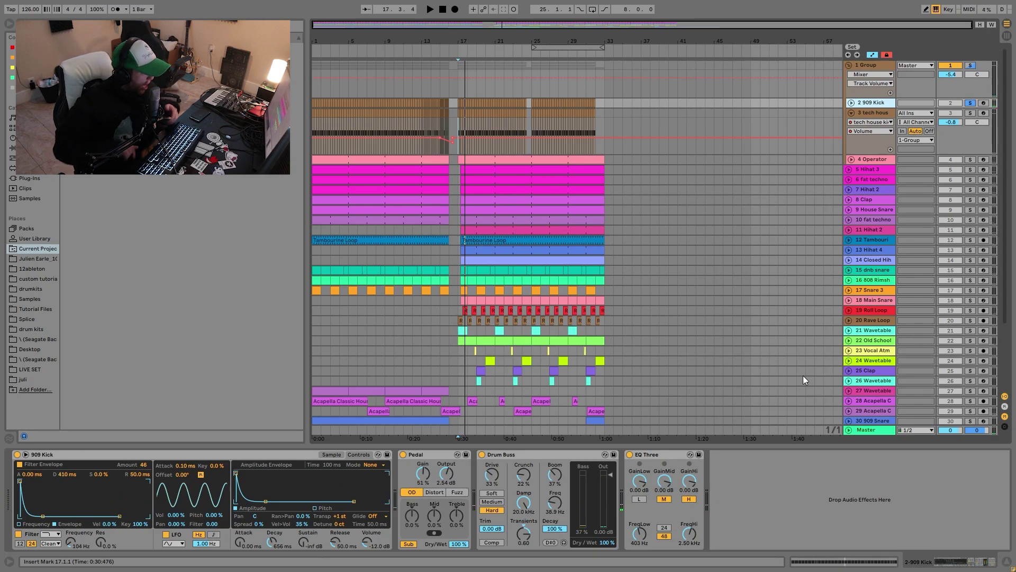
key(space)
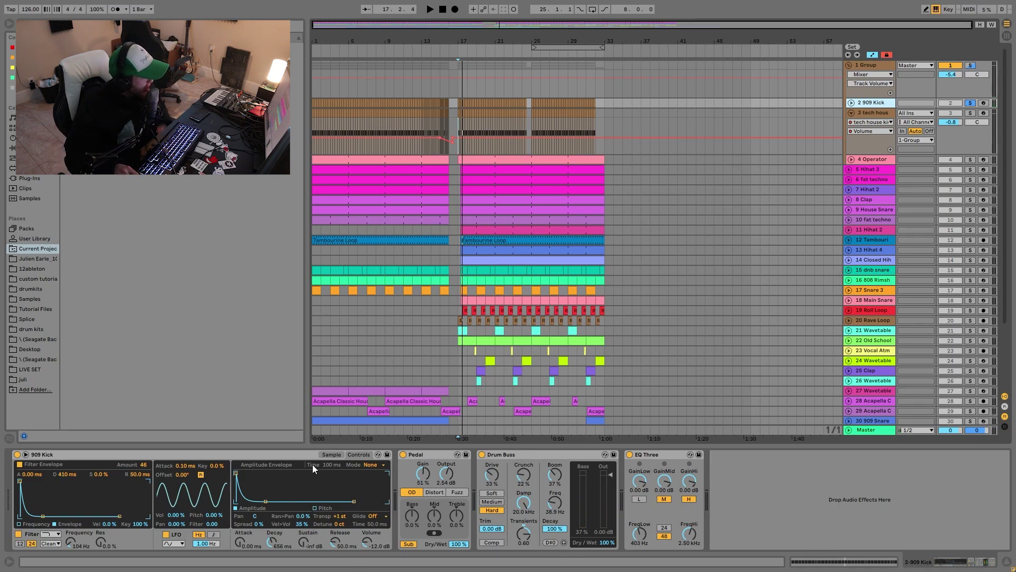
Step: Open the 909 Kick's sample waveform and locate its source sample in the browser
click(327, 455)
right_click(310, 491)
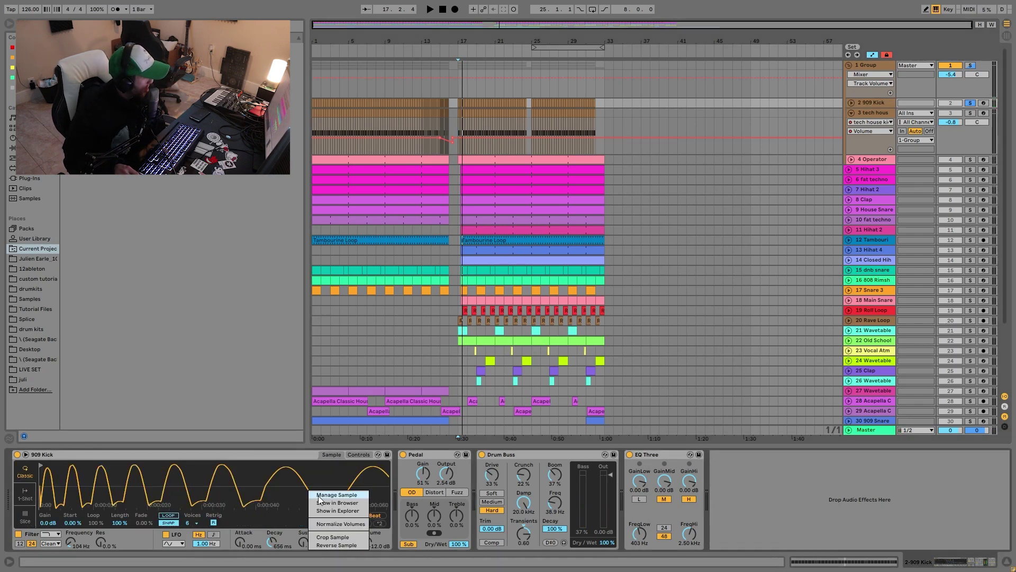
click(334, 503)
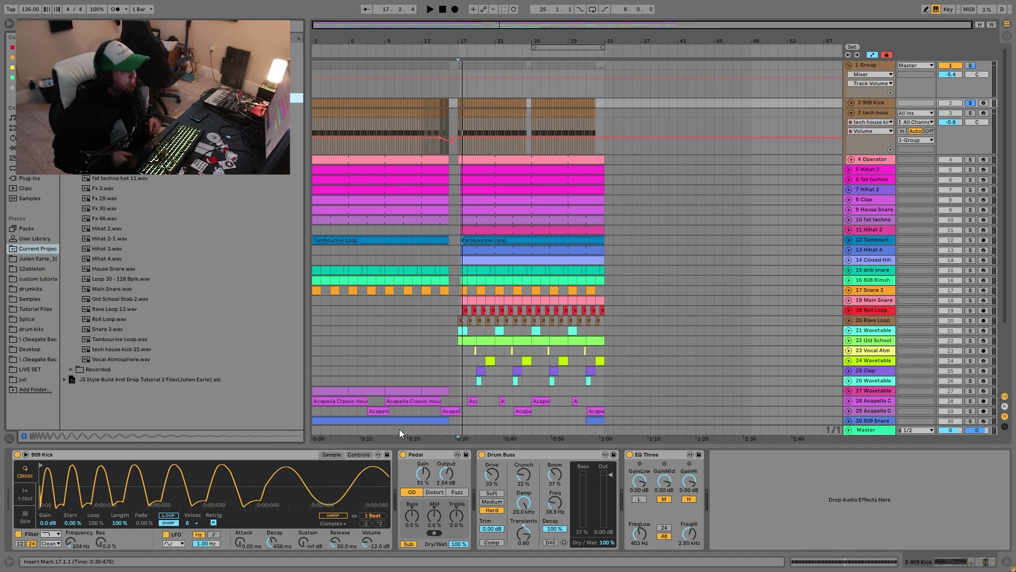
Step: Bypass EQ Three on the 909 Kick and replay the kick from bar 17
key(space)
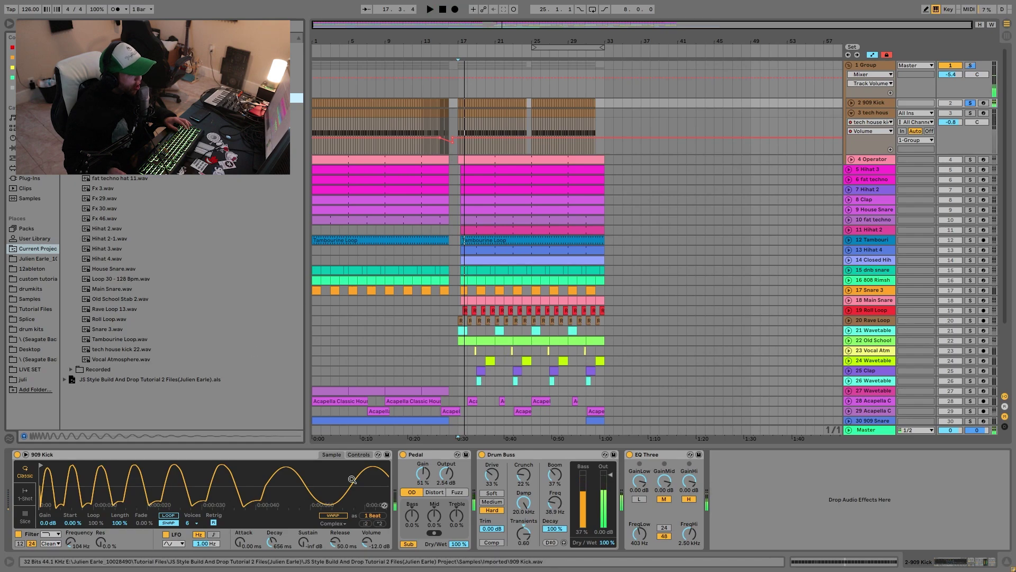
click(631, 454)
key(space)
key(space)
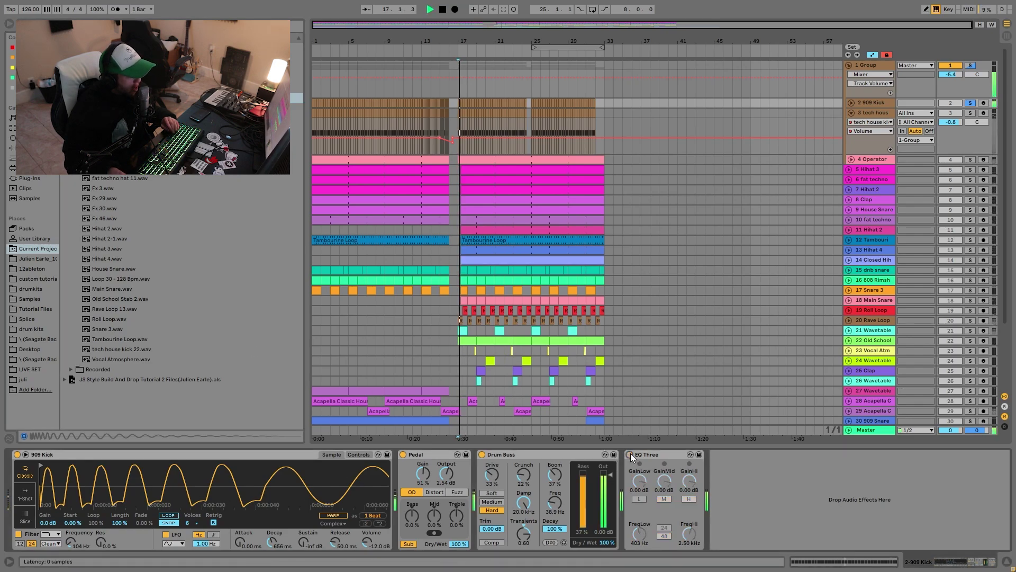
Step: Compare the soloed tech house kick with the 909 Kick, and replay the 909 Kick with EQ Three turned back on
click(970, 113)
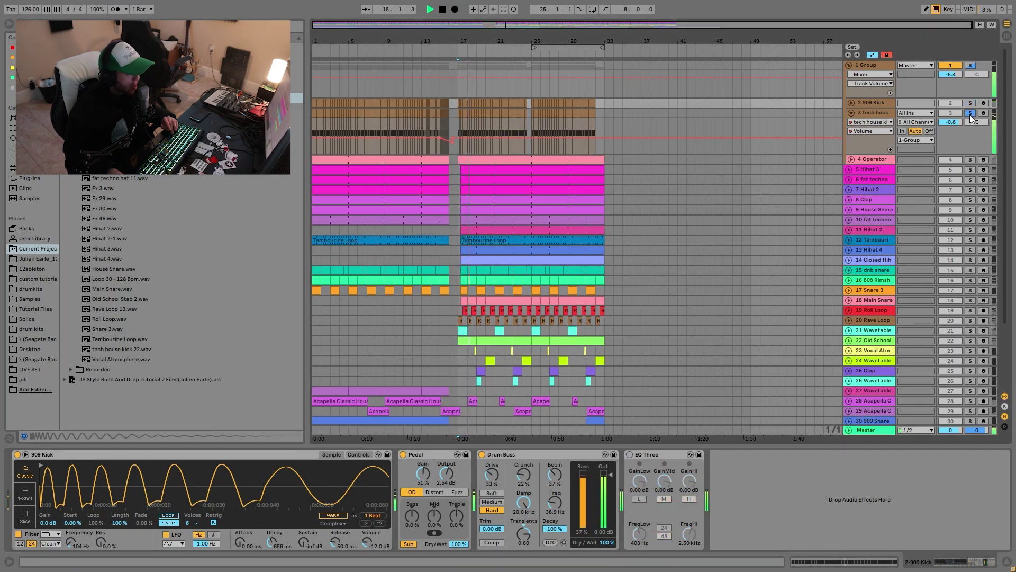
click(971, 103)
key(space)
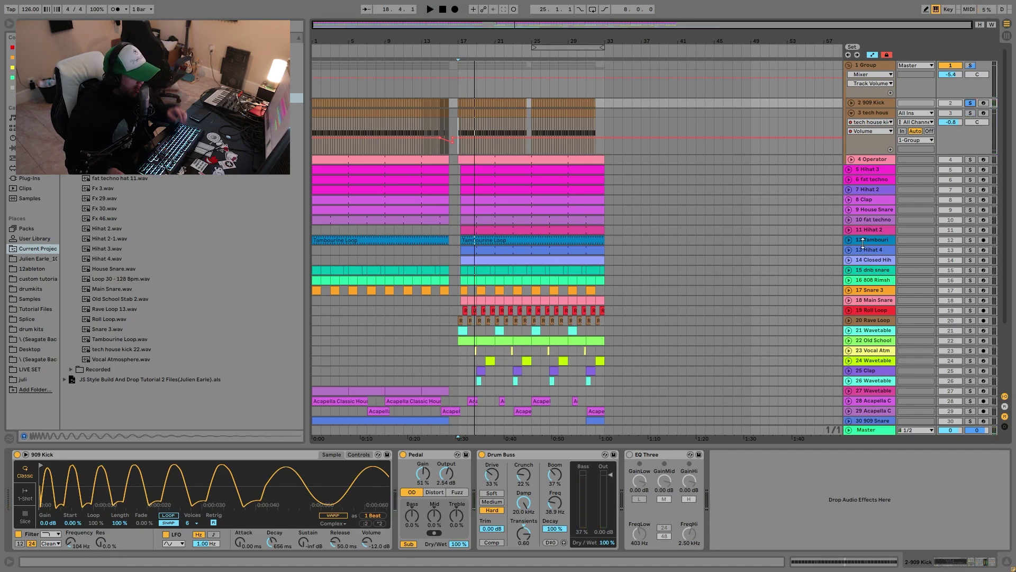
key(space)
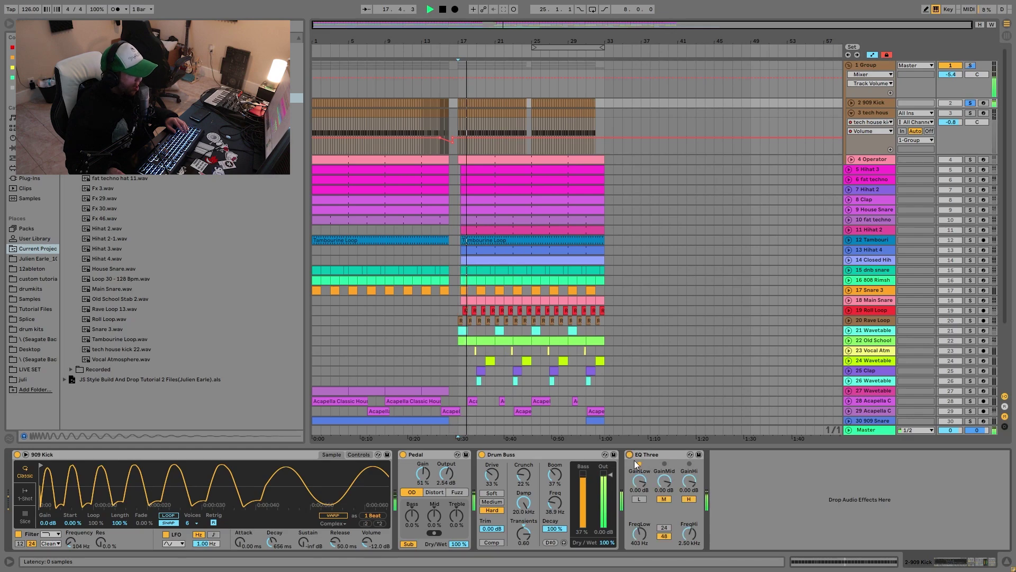
key(space)
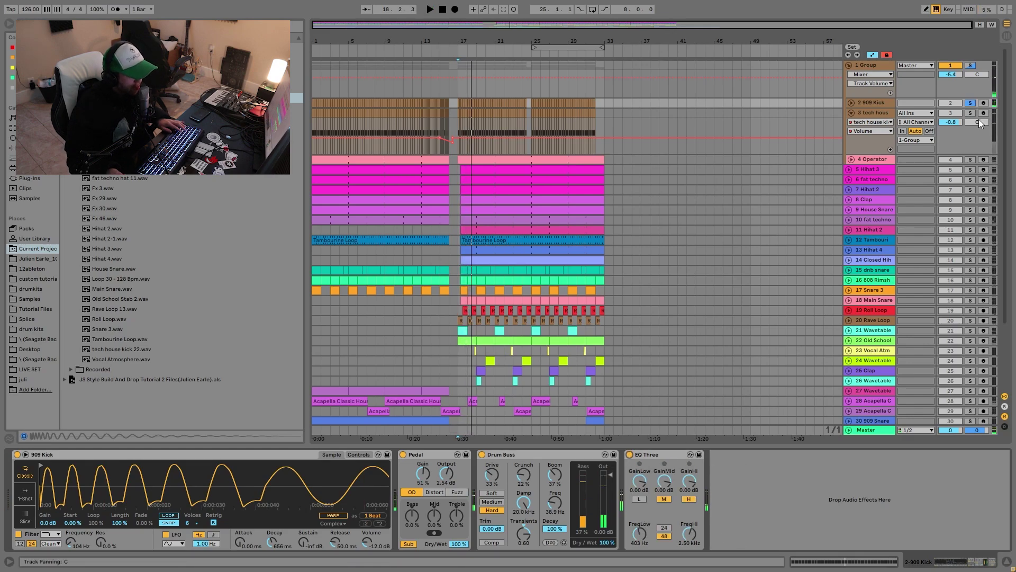
Step: Solo the 909 Kick and tech house kick together, playing both from bar 17 with the tech house kick's devices shown
key(space)
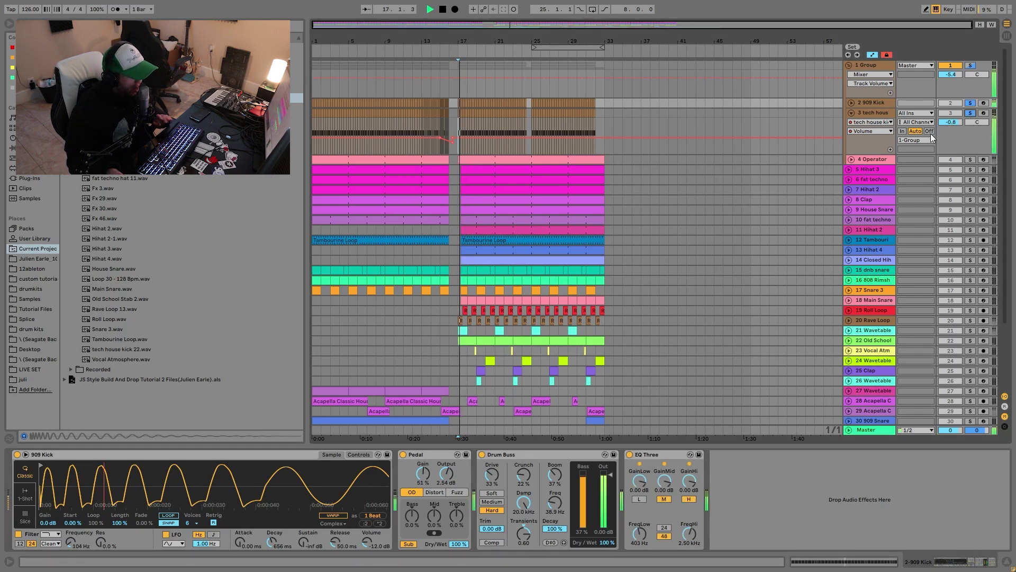
click(869, 113)
key(space)
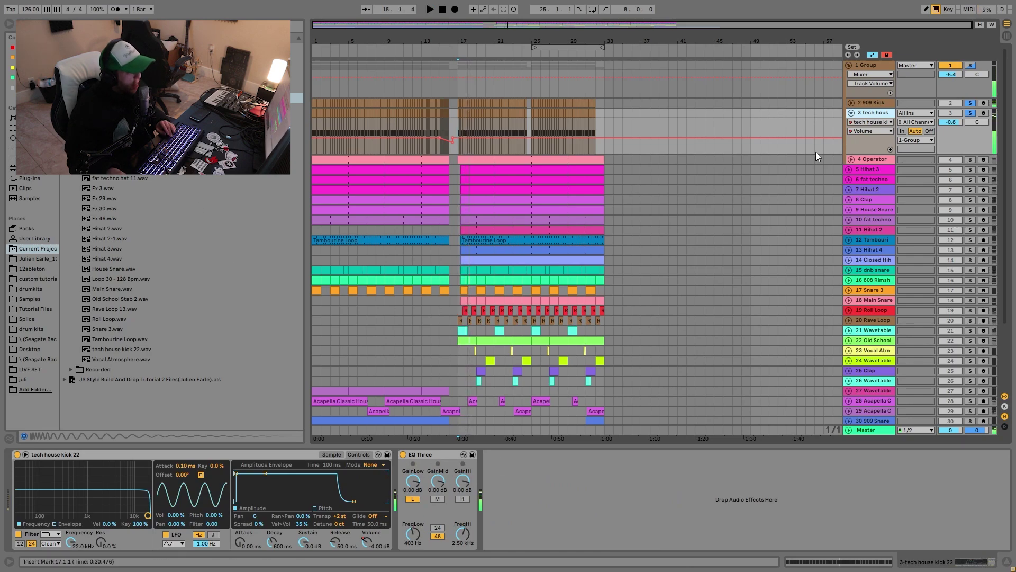
key(space)
key(space)
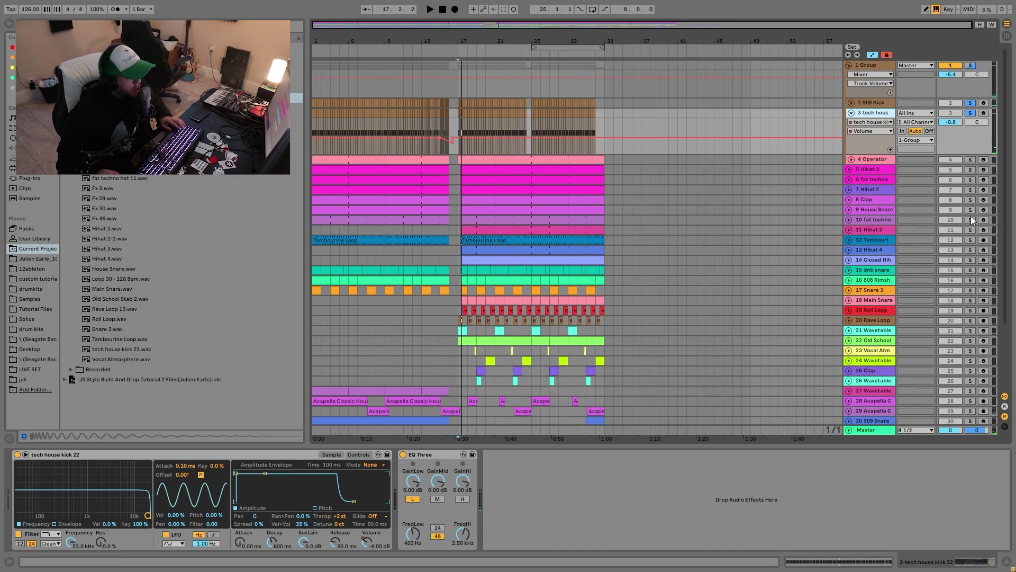
Step: Take the tech house kick out of solo and play the 909 Kick alone with its devices shown
click(971, 113)
key(space)
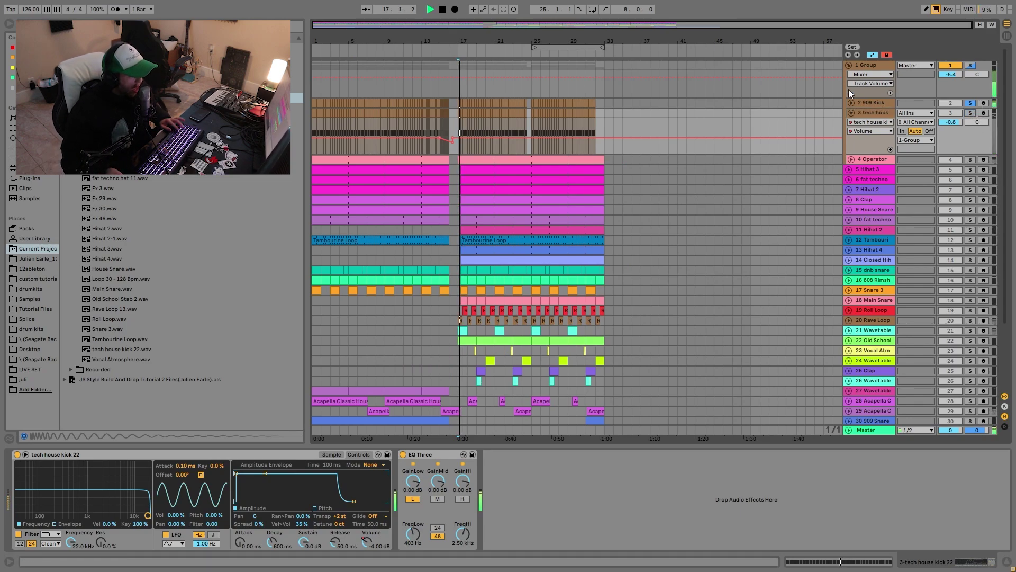
click(865, 95)
click(866, 102)
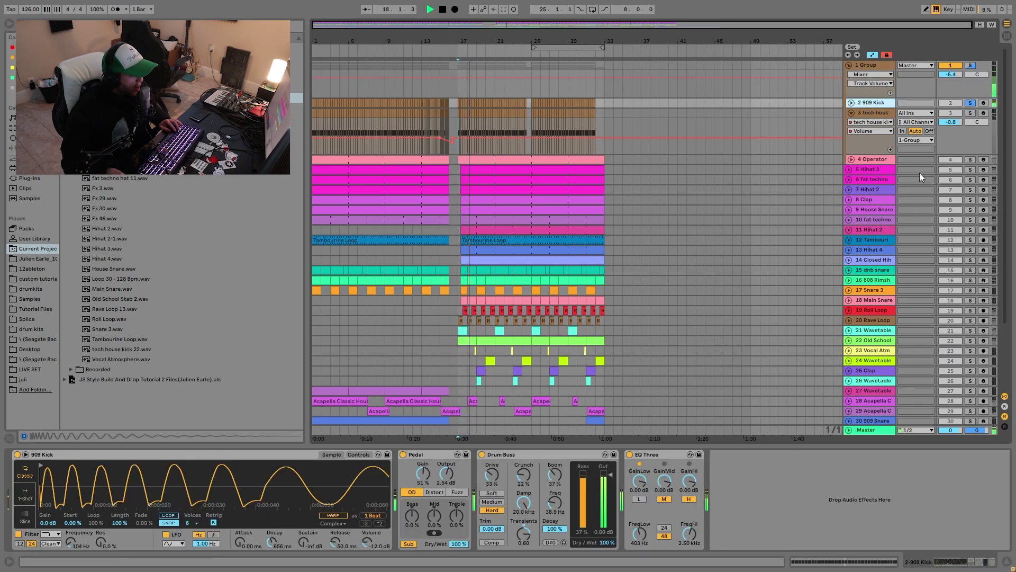
Step: Add the tech house kick back to the solo and play the layered kicks with its device chain shown
click(970, 113)
click(880, 150)
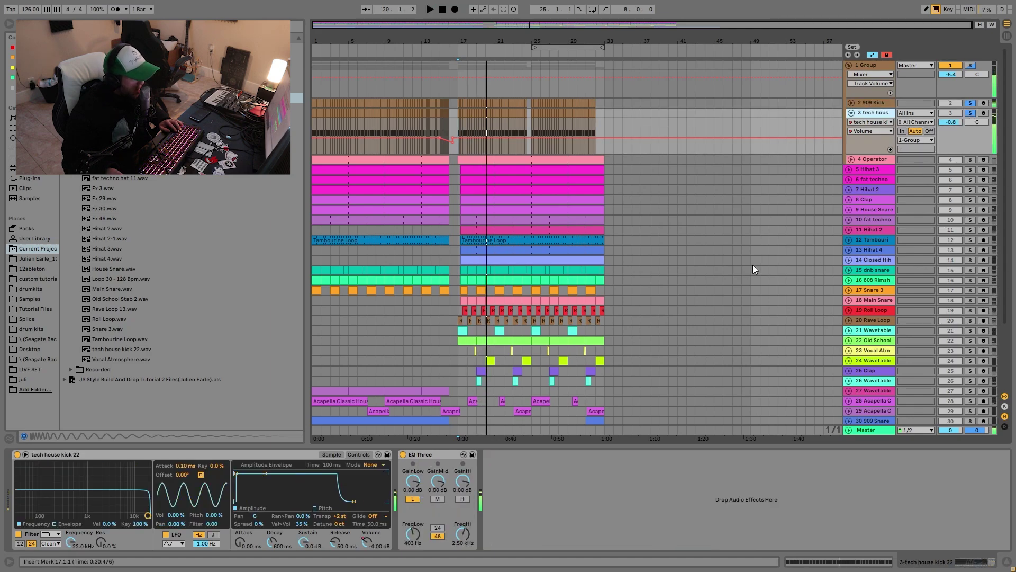
key(space)
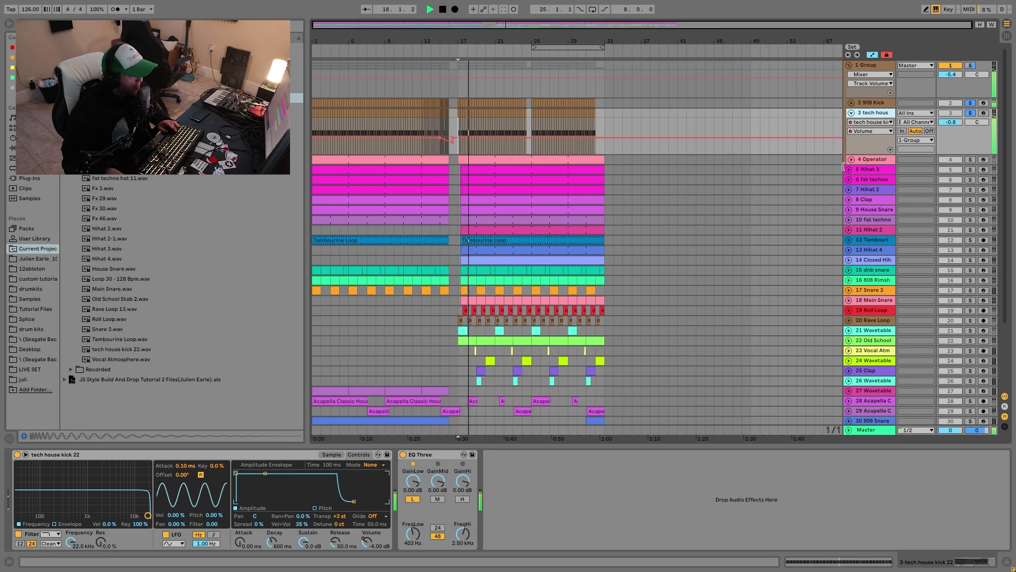
key(space)
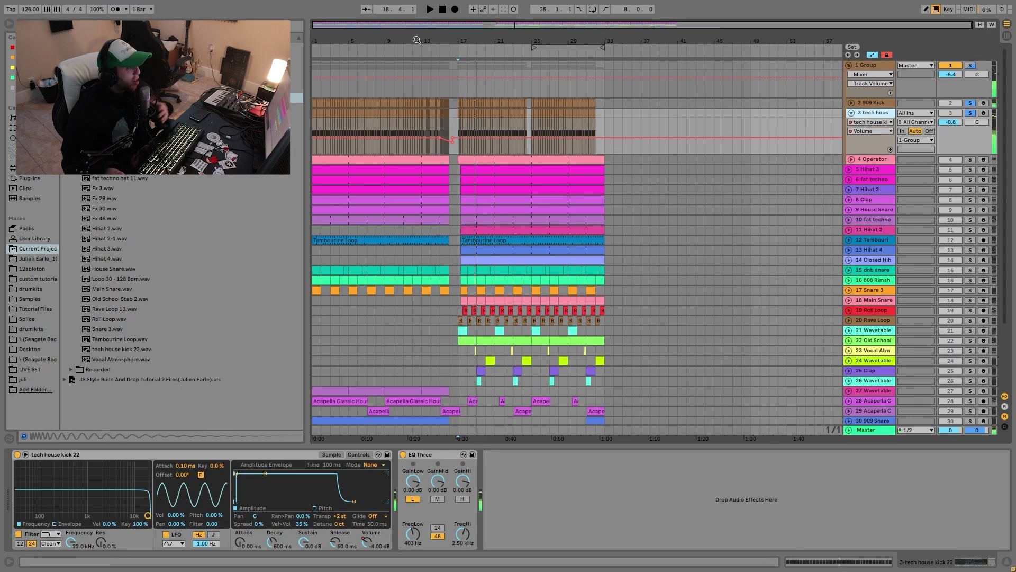
Step: Play the soloed kicks through the build from bar 12 and inspect the kick group's Auto Filter, returning to bar 13 on the tech house kick
drag(417, 40, 503, 143)
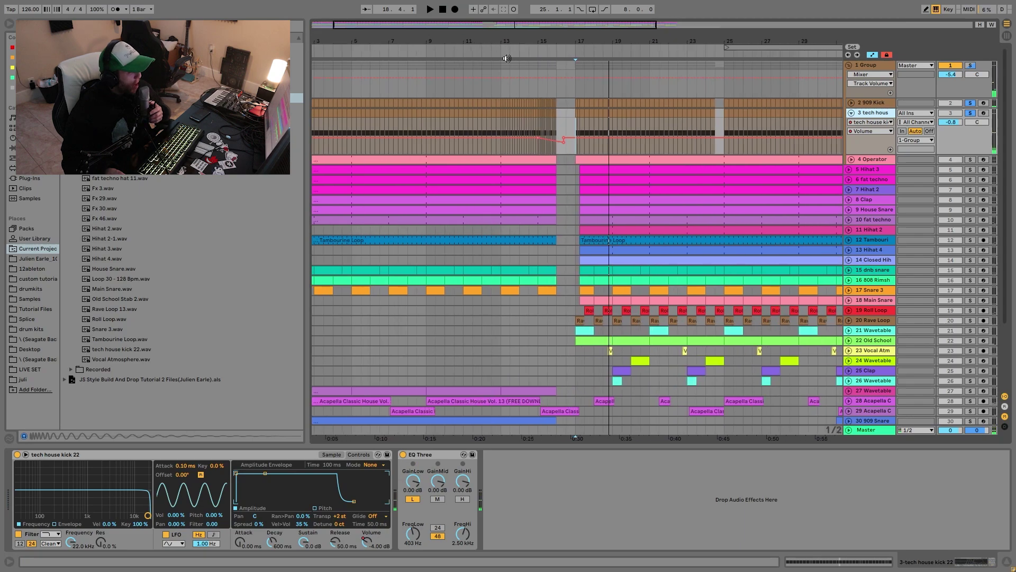
click(492, 148)
key(space)
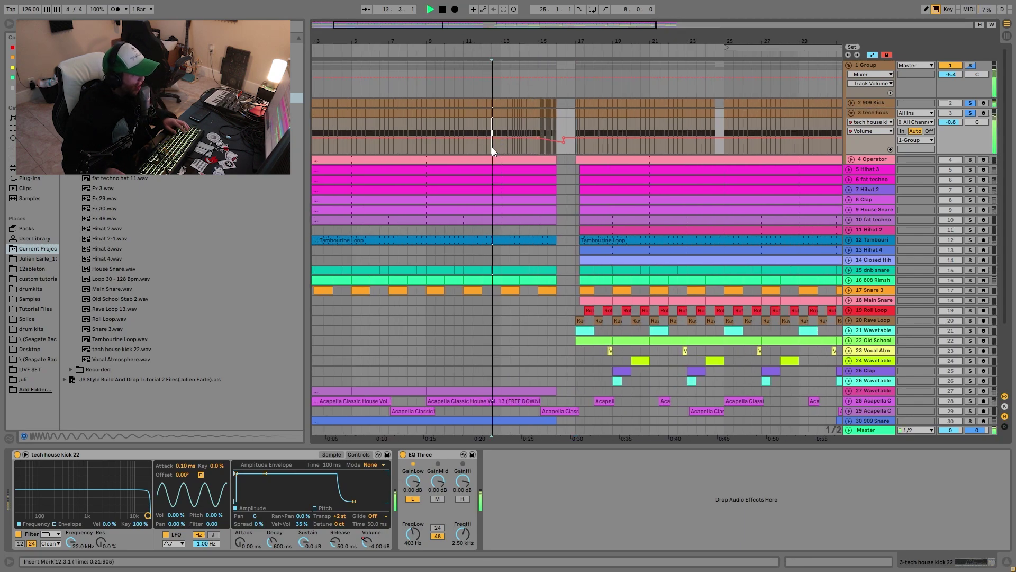
click(506, 88)
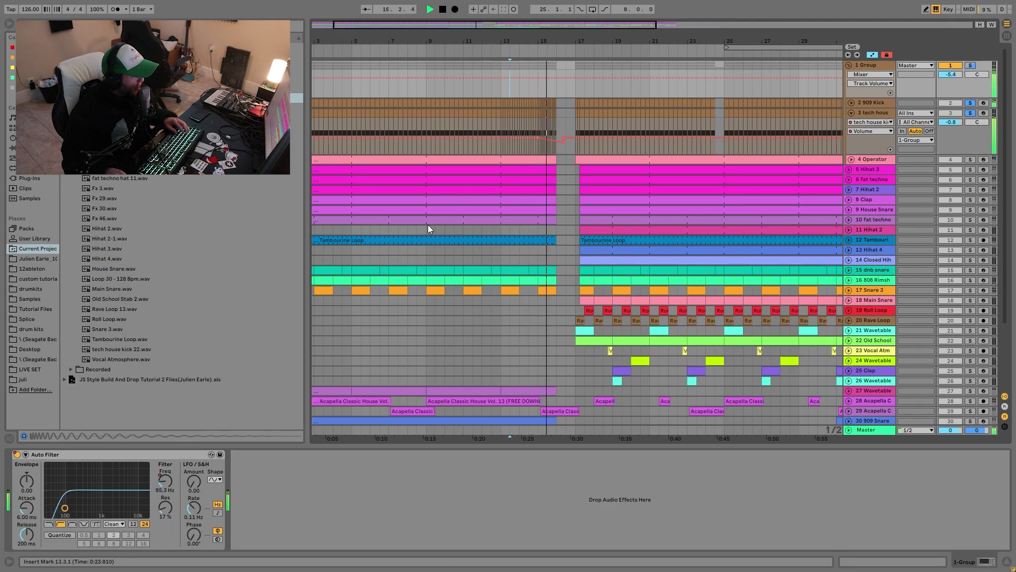
key(space)
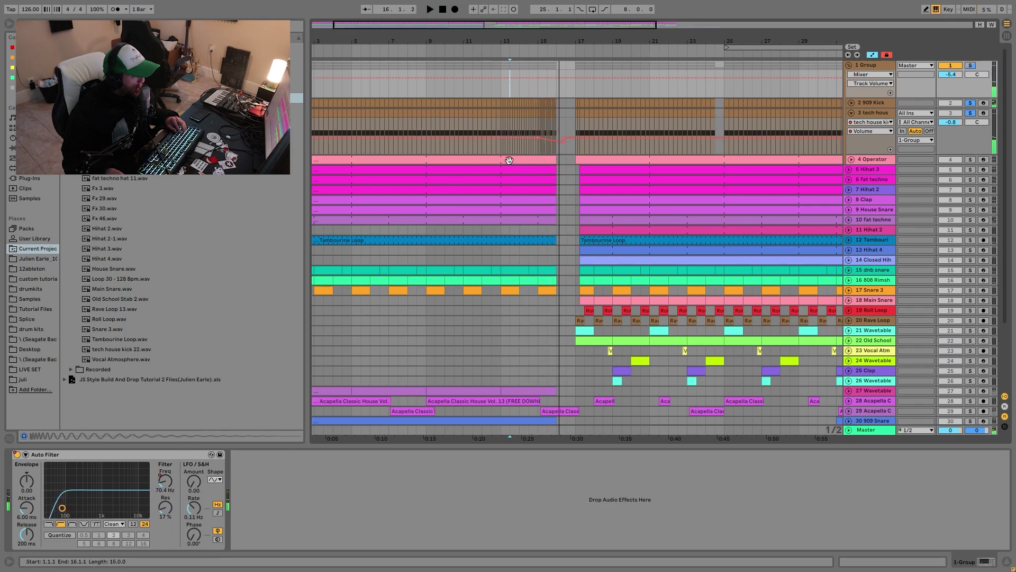
click(498, 148)
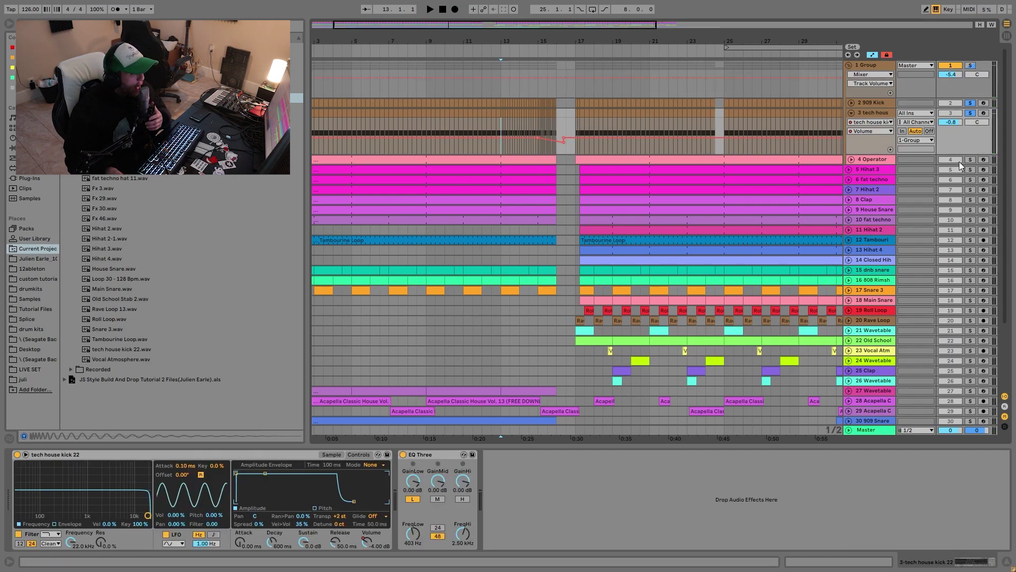
Step: Solo the Operator track, open its MIDI clip at bar 17 and play it from there
click(973, 160)
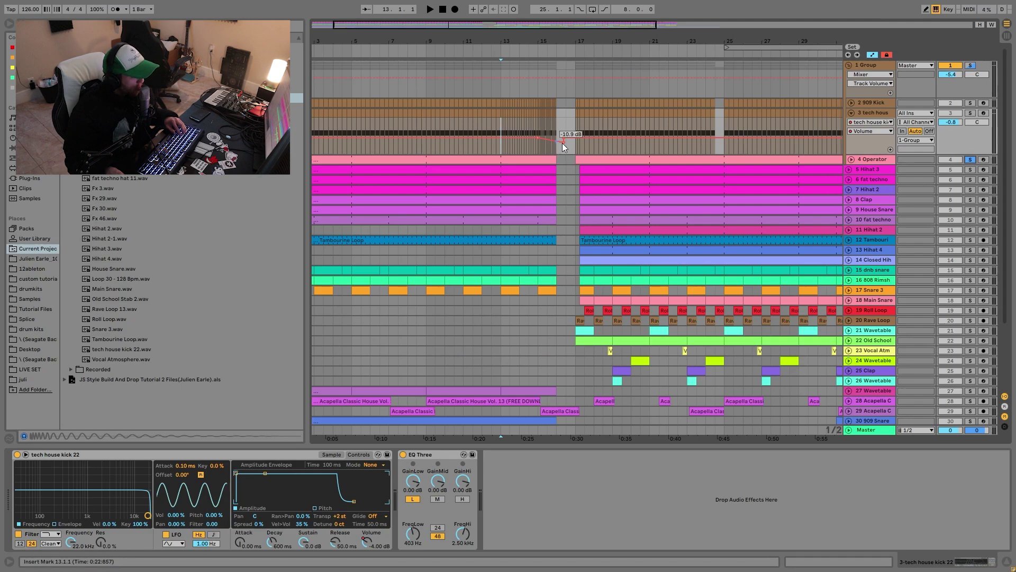
click(591, 156)
key(space)
double_click(592, 156)
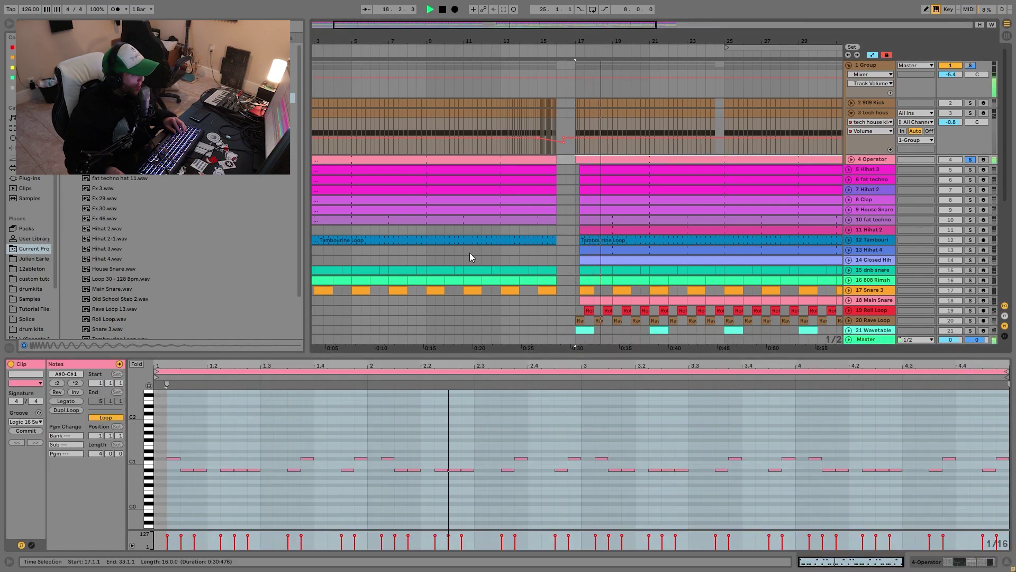
key(space)
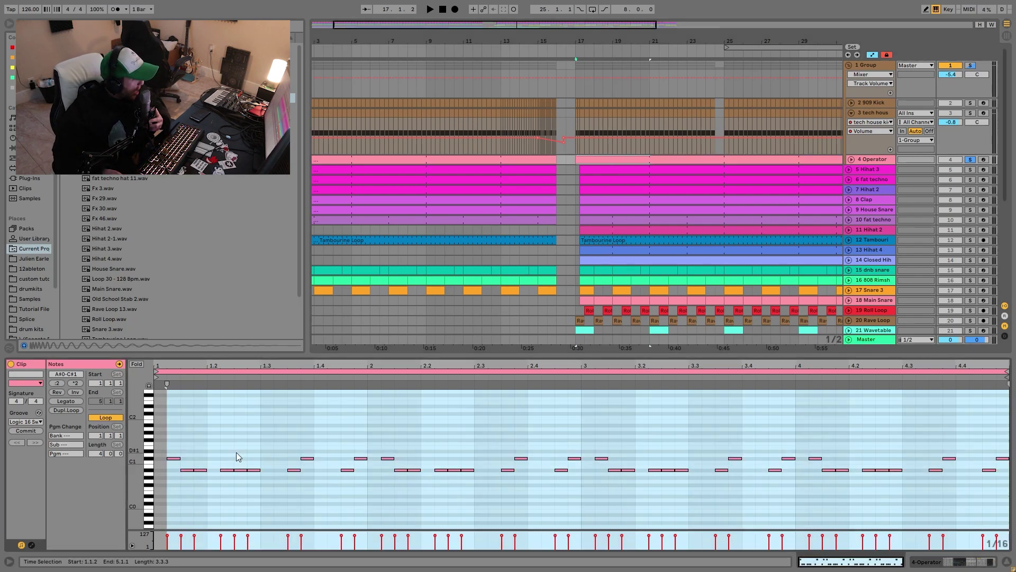
Step: Select the A#0 note pair and the first C#1 note in the Operator clip, and play the part from bar 17
drag(236, 452, 240, 486)
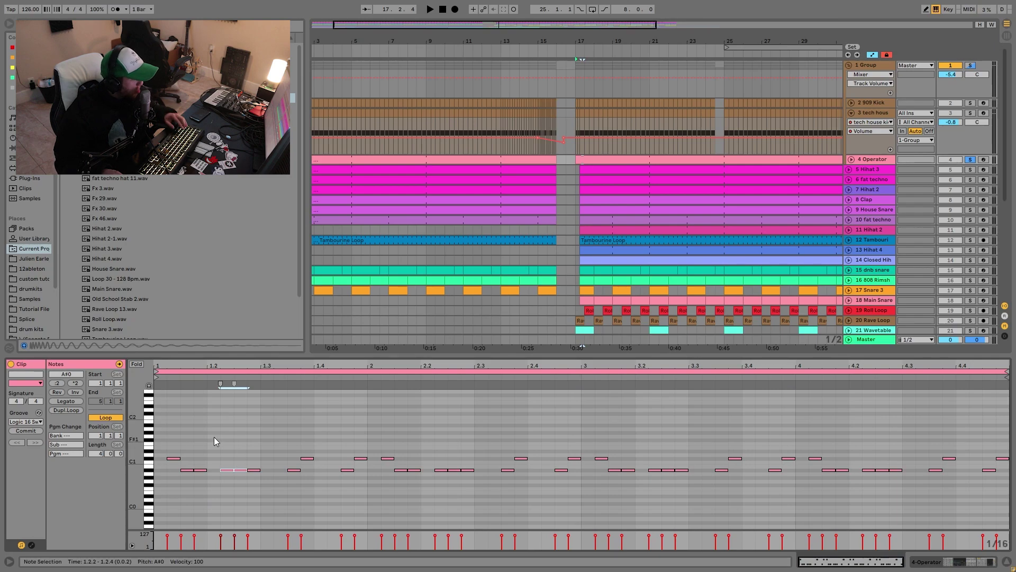
drag(161, 446, 172, 472)
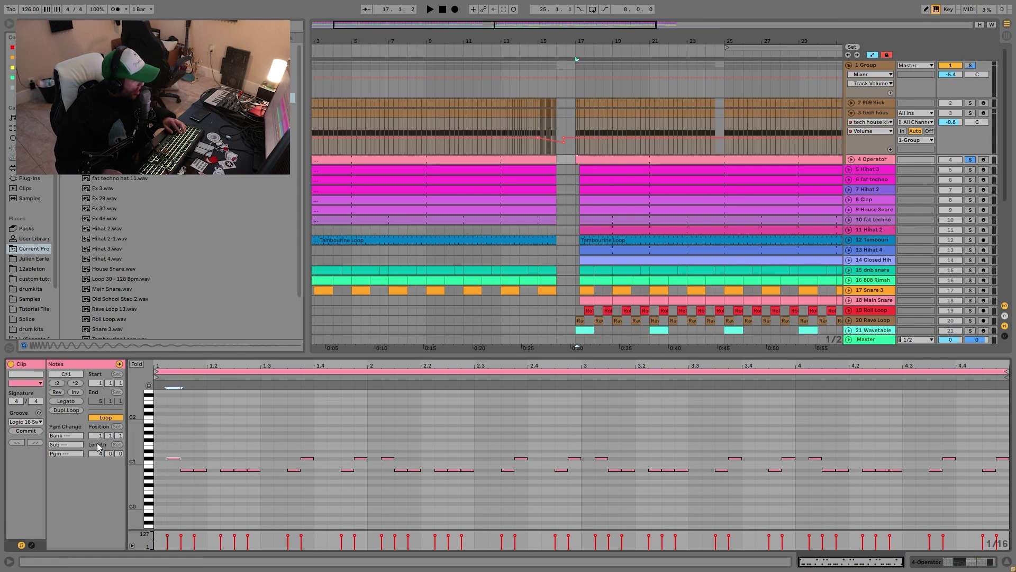
key(space)
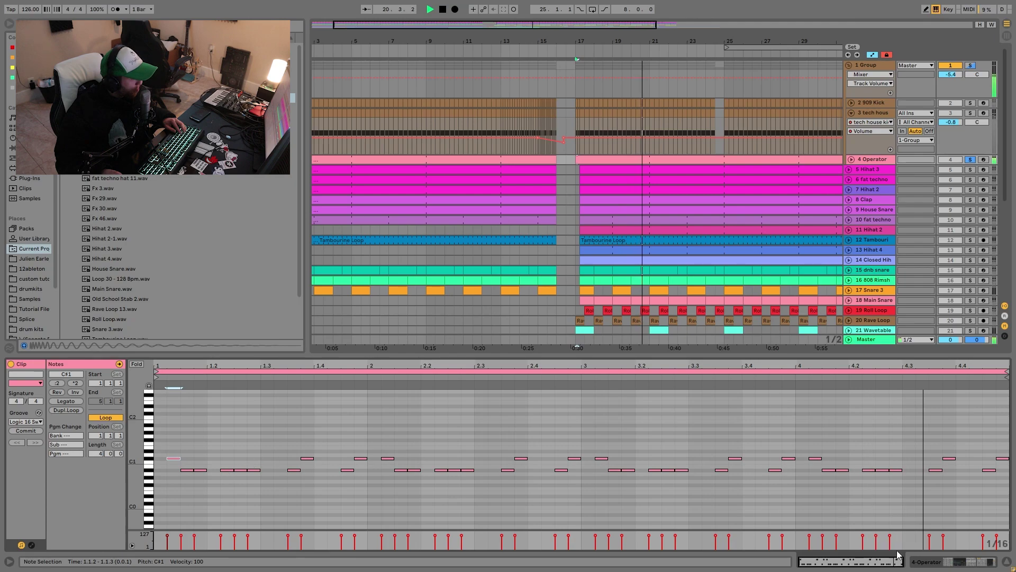
key(space)
key(space)
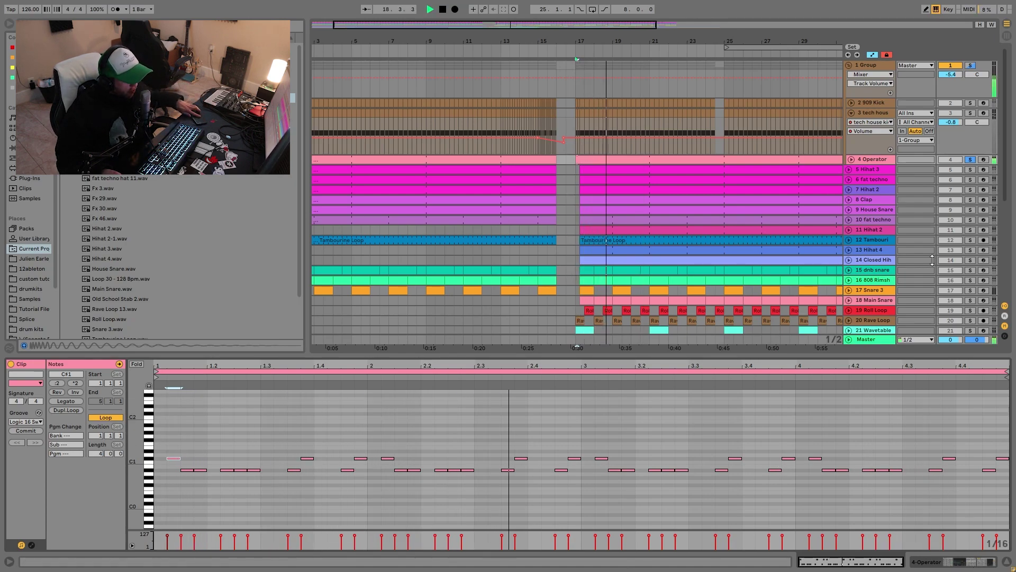
Step: Solo the whole kick and bass group, unfold the Operator track, set its volume to 3.6 dB and show its devices
click(973, 65)
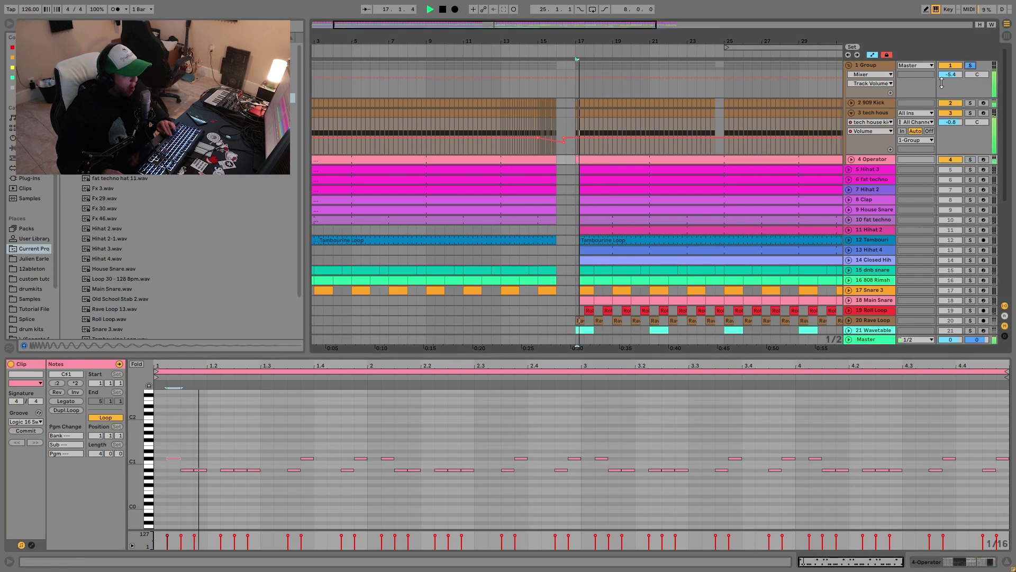
click(851, 159)
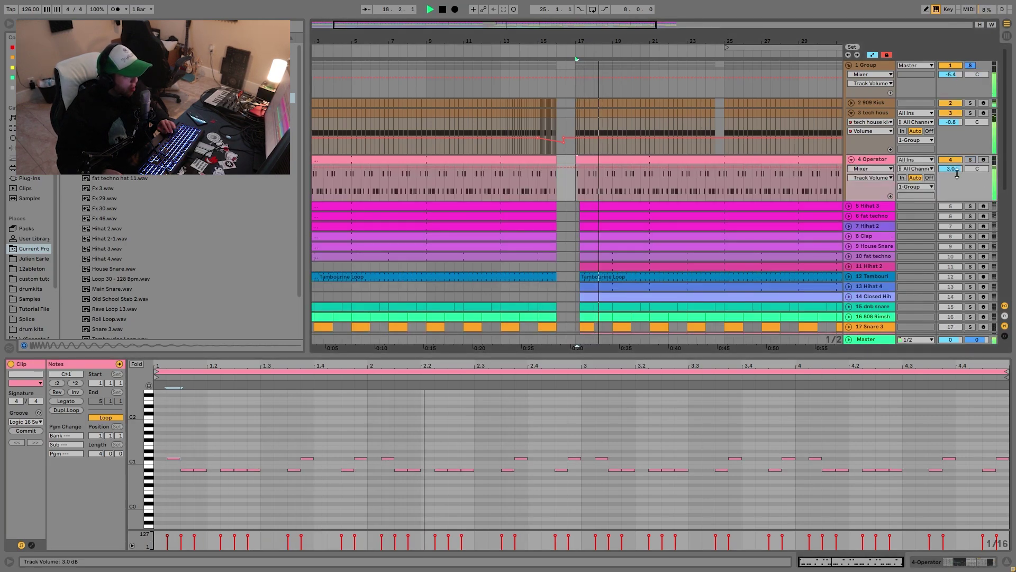
double_click(872, 159)
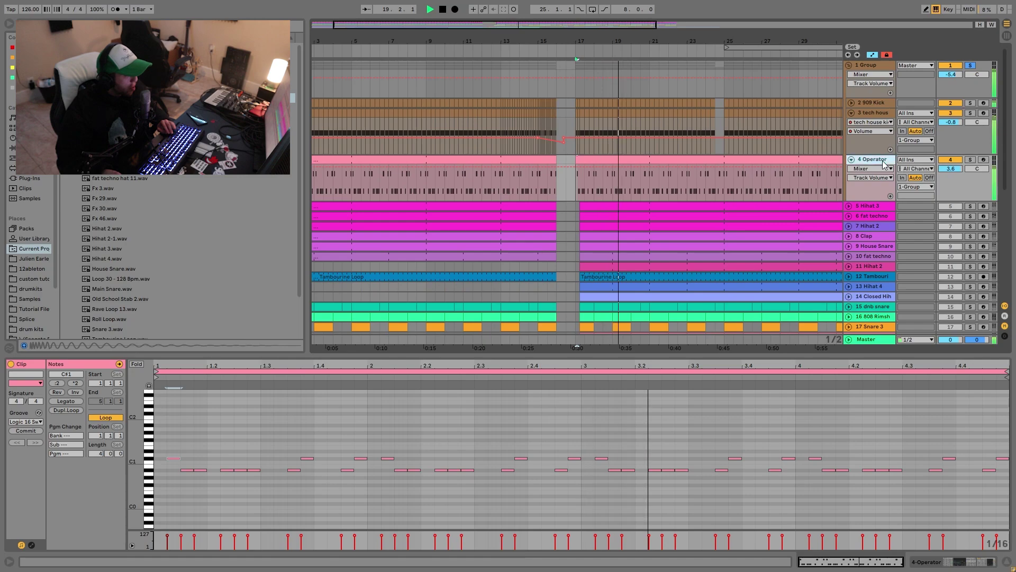
Step: Solo the Operator track with playback stopped and inspect Operator's oscillator A and filter envelope settings
click(950, 159)
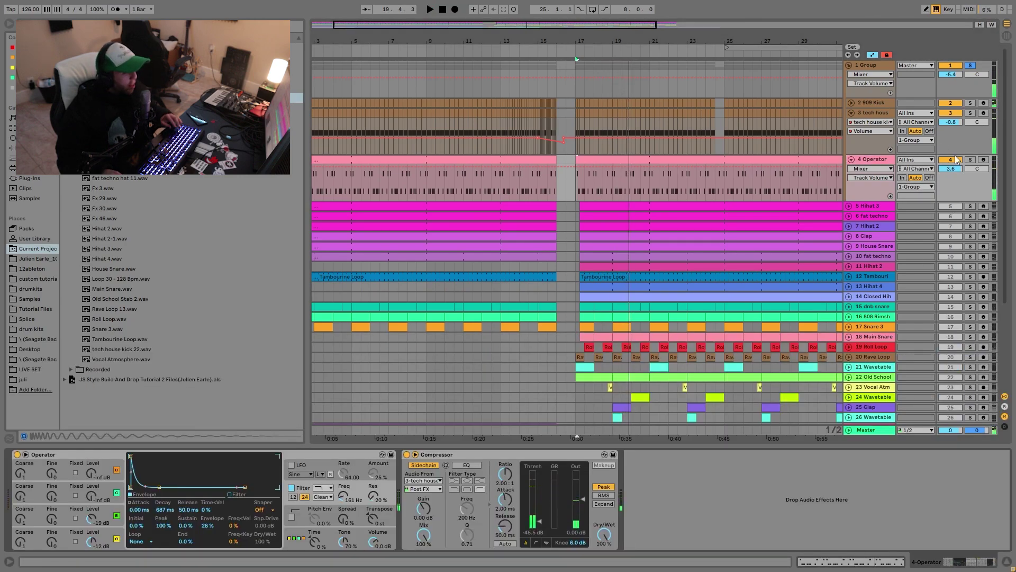
click(971, 159)
key(space)
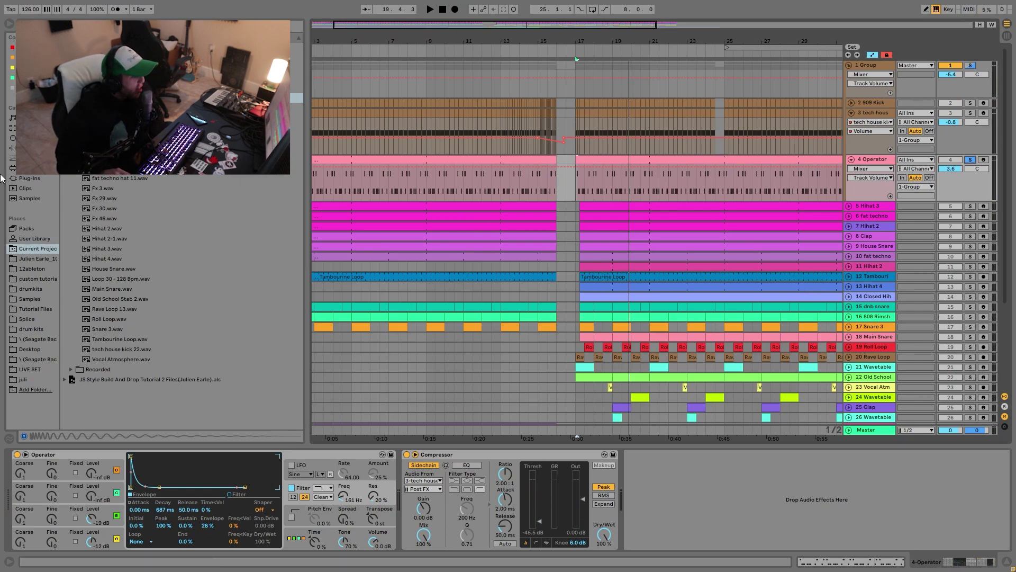
click(100, 537)
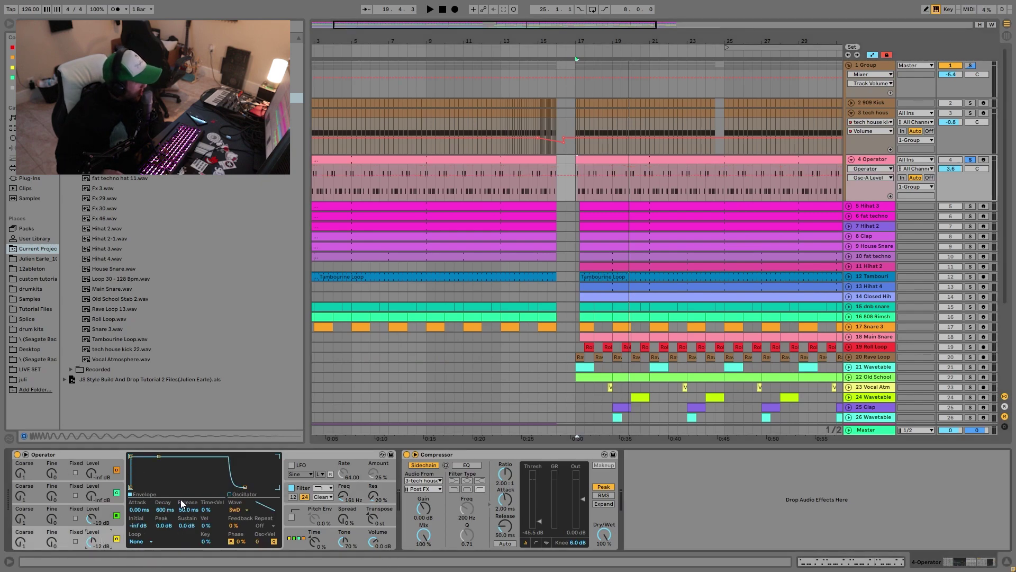
click(306, 489)
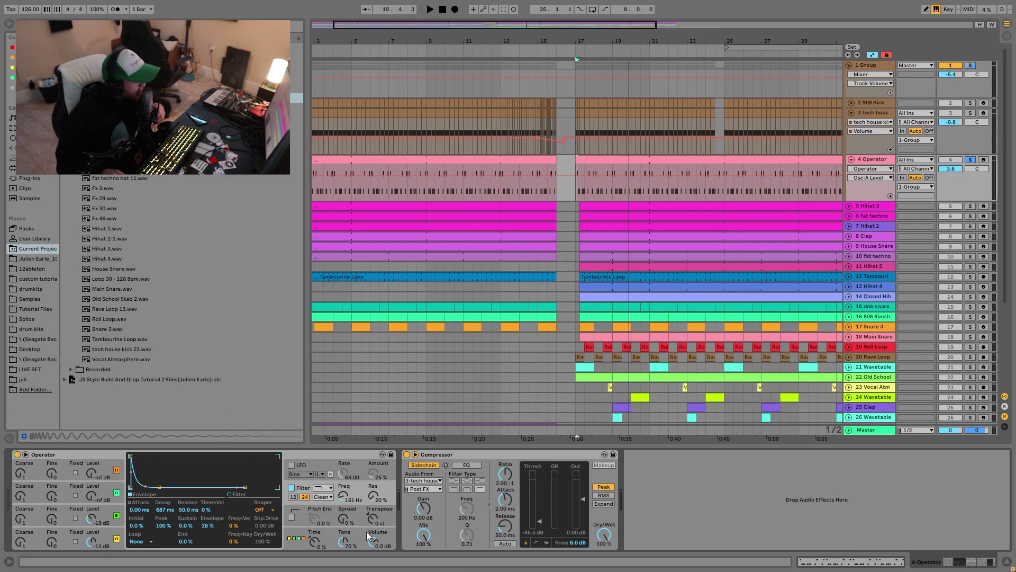
Step: Switch Operator's filter off and back on, playing the soloed bass from bar 17 to compare the sound
click(291, 487)
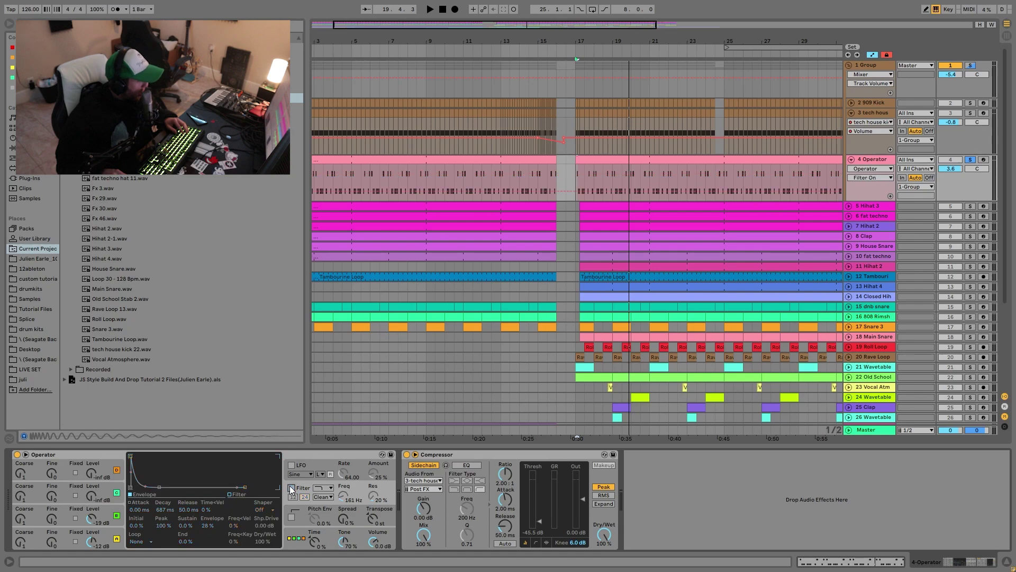
key(space)
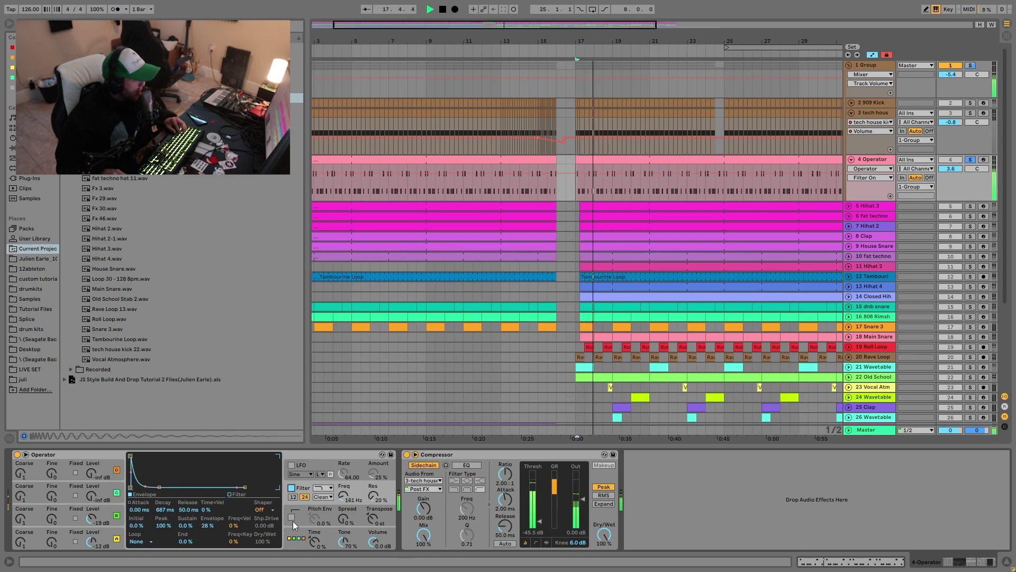
key(space)
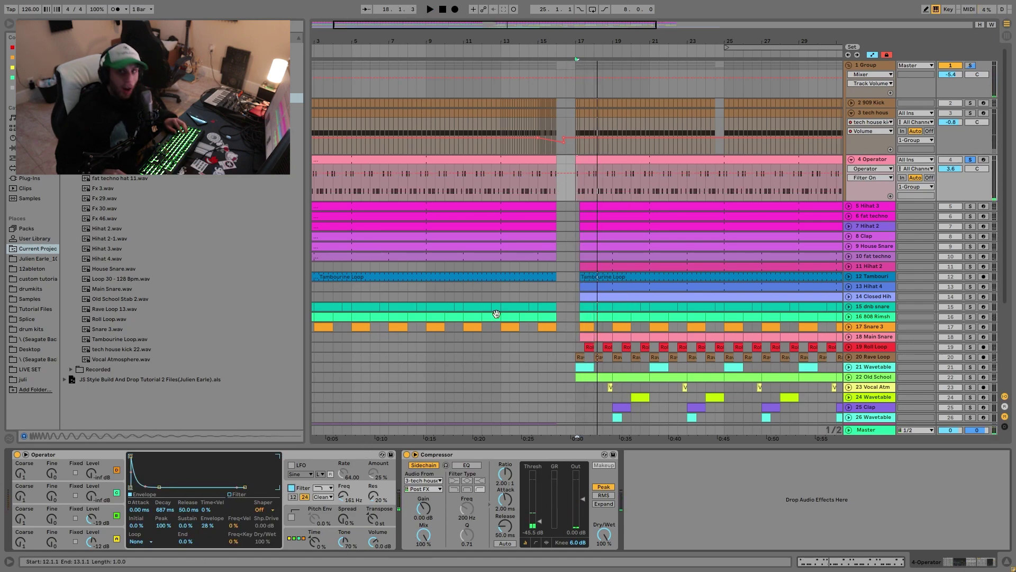
click(574, 358)
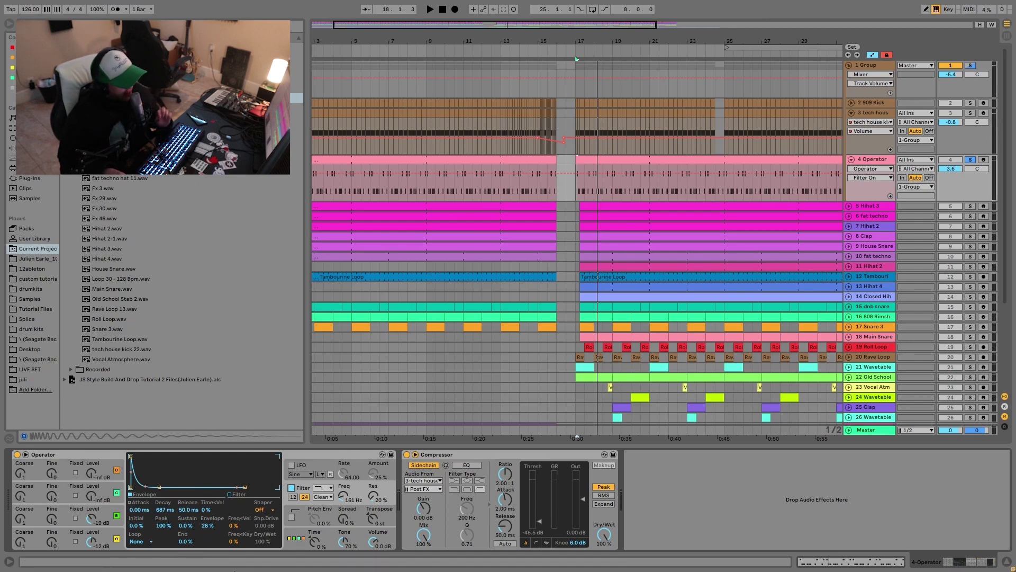
Step: Inspect Operator's global modulation settings and oscillator B, and play the soloed bass from bar 17
click(290, 539)
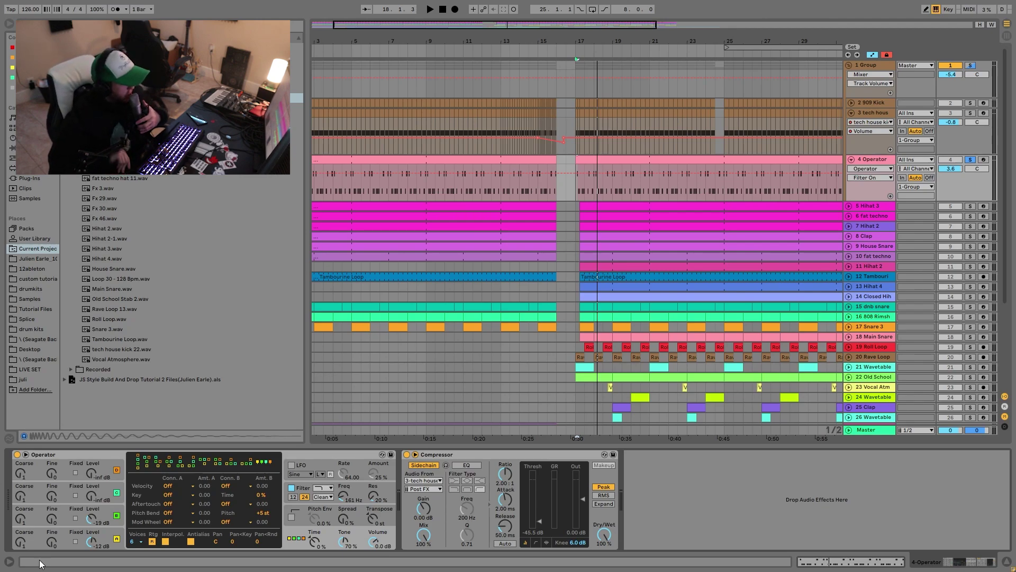
click(117, 515)
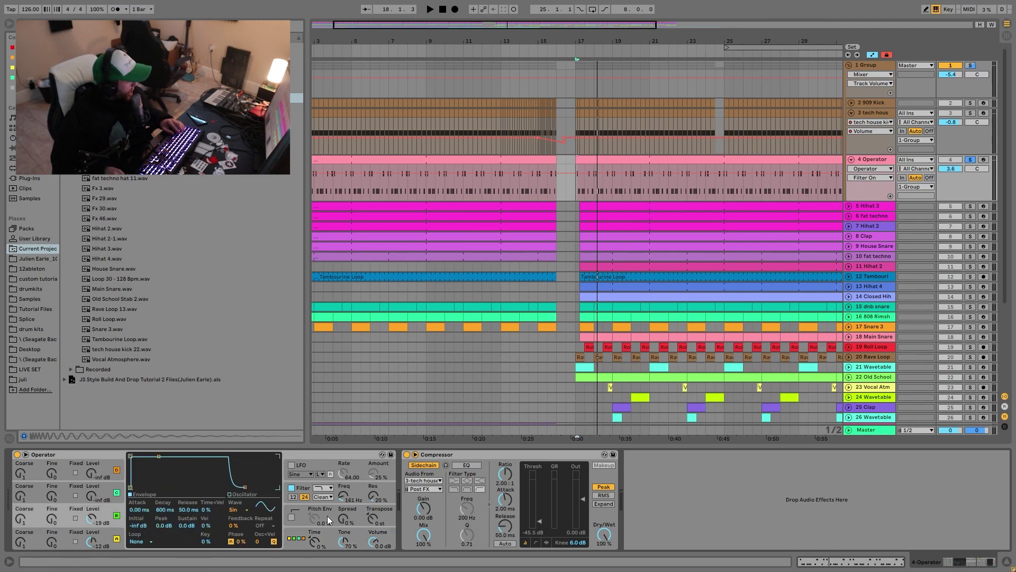
key(space)
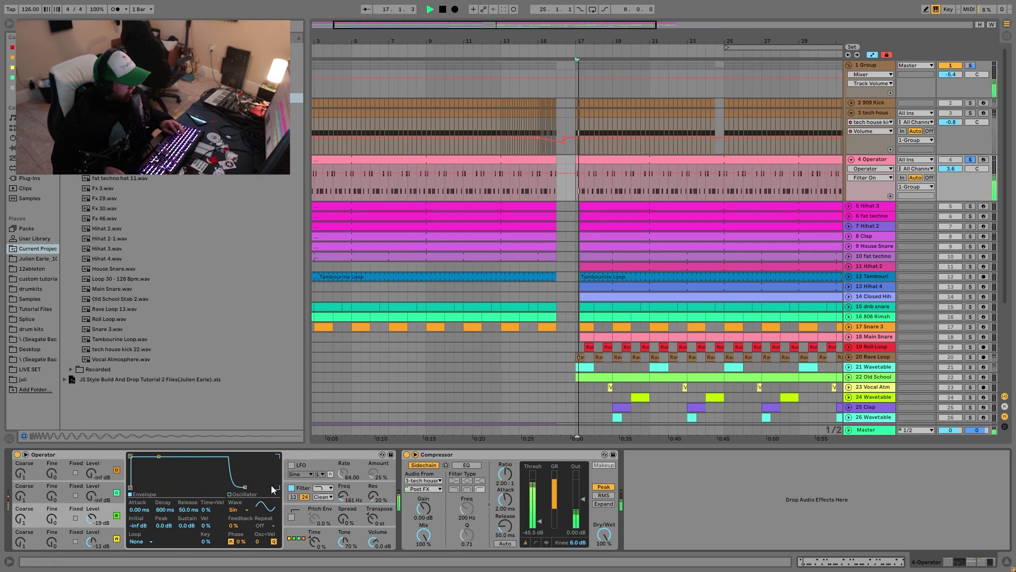
key(space)
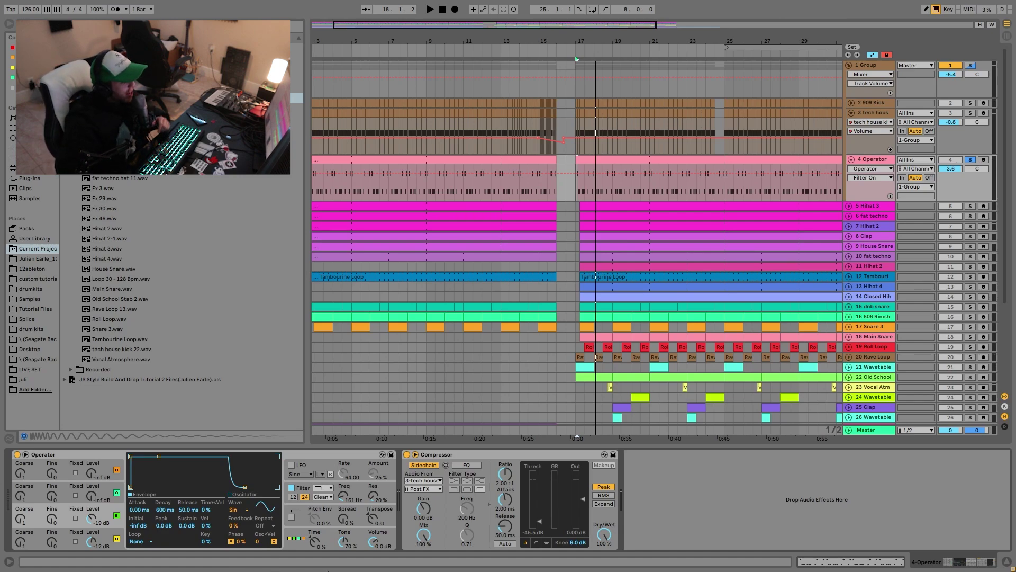
key(space)
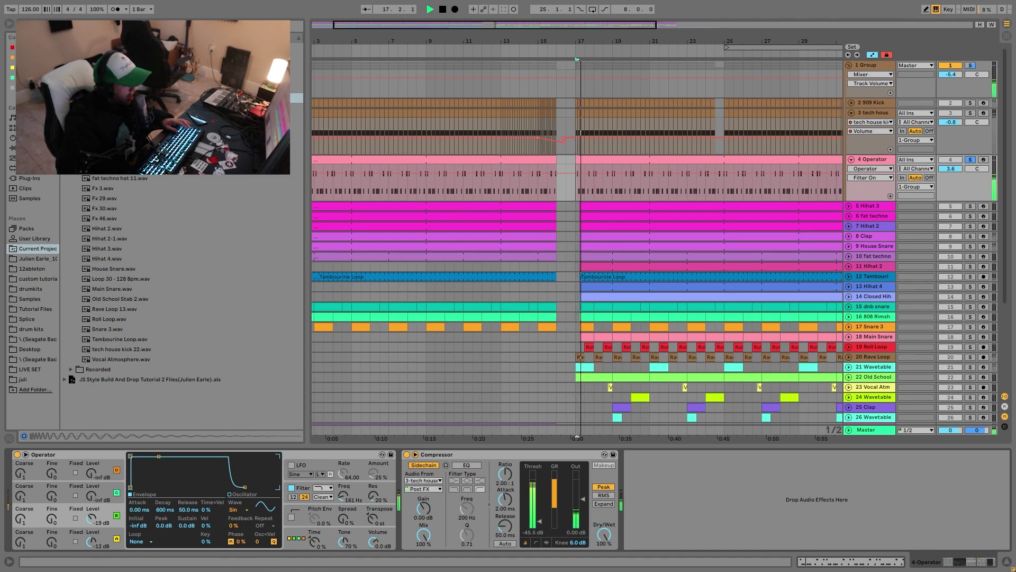
Step: Play the whole group in solo instead of Operator alone, and show the group's Auto Filter with playback stopped
click(971, 159)
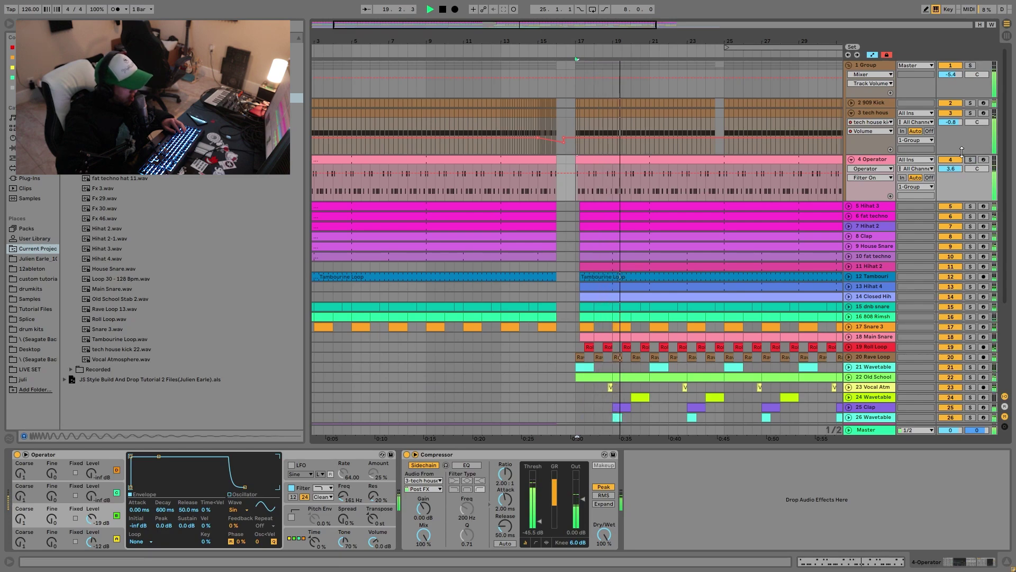
click(970, 65)
key(space)
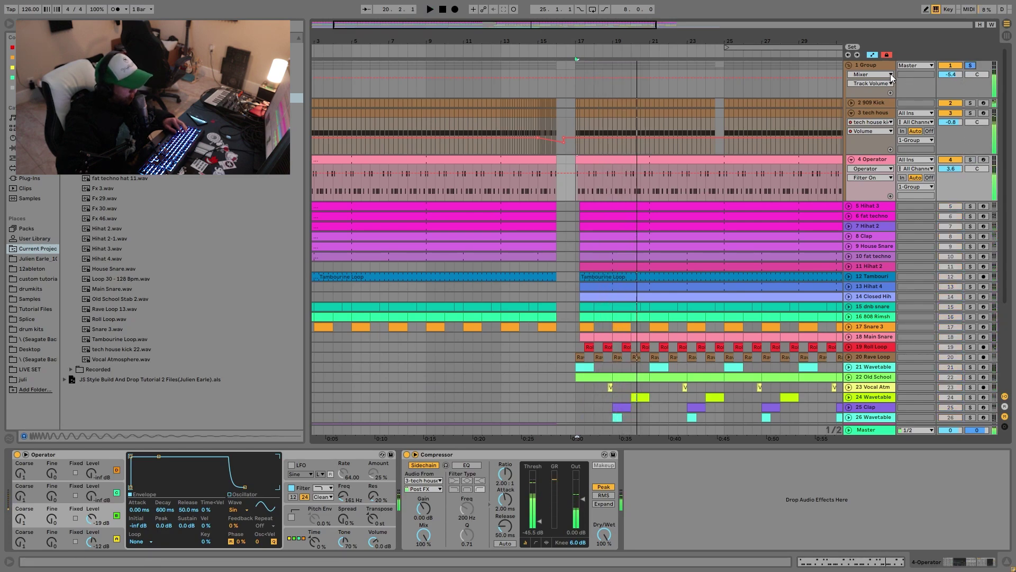
click(865, 69)
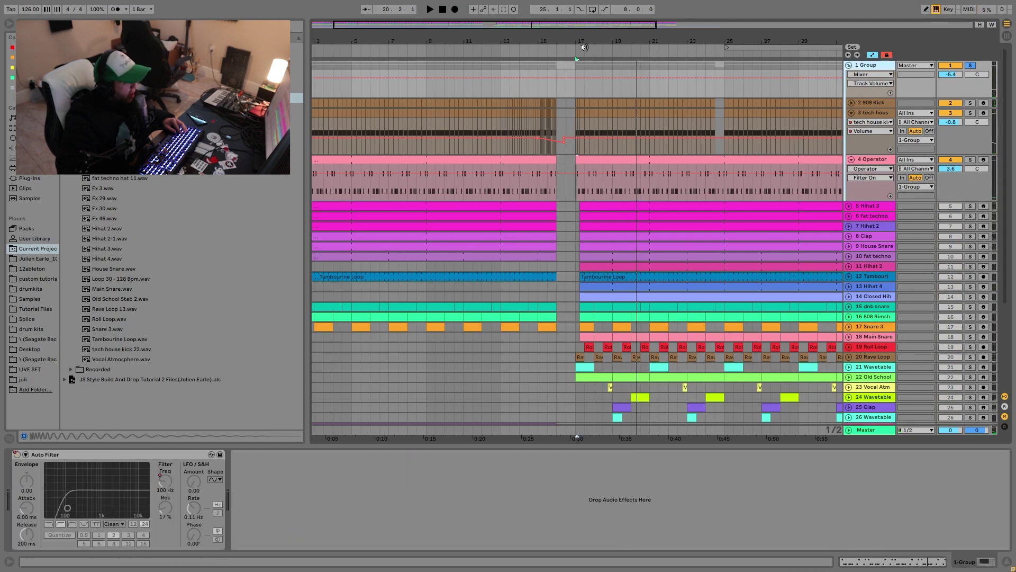
Step: Play the soloed group through the build from bars 11 and 15, showing the Auto Filter frequency automation
drag(586, 41, 472, 47)
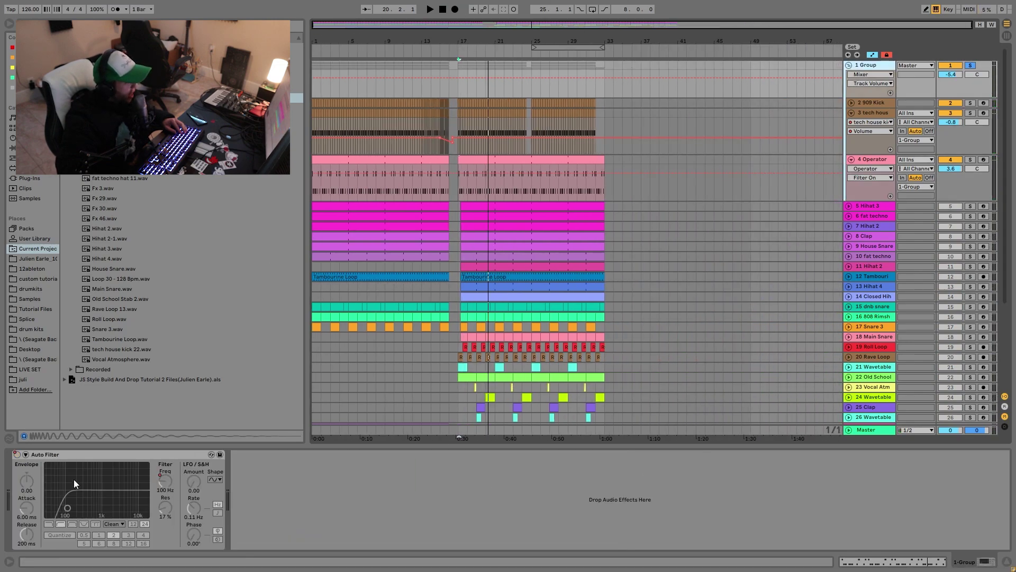
click(409, 88)
key(space)
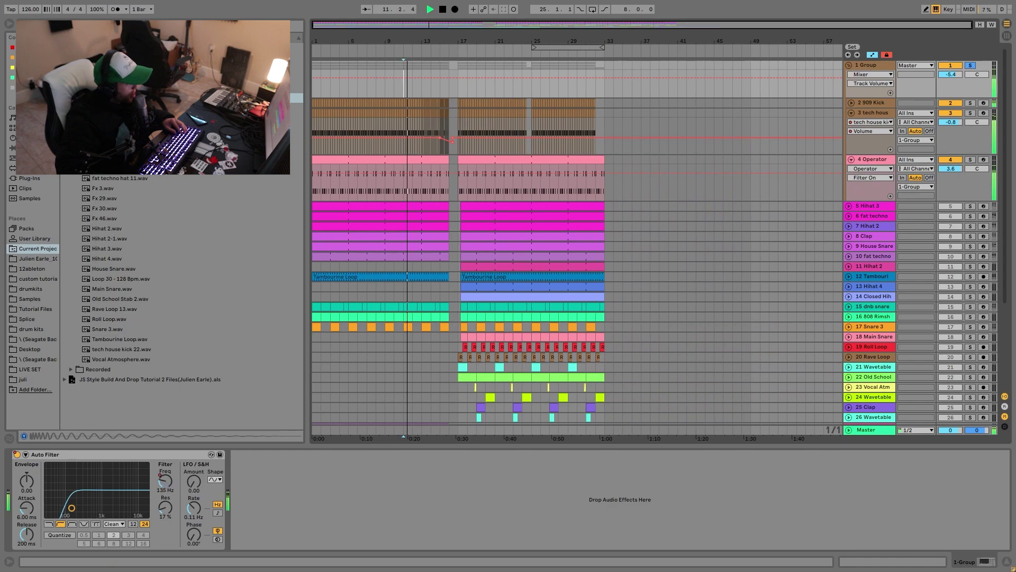
click(437, 78)
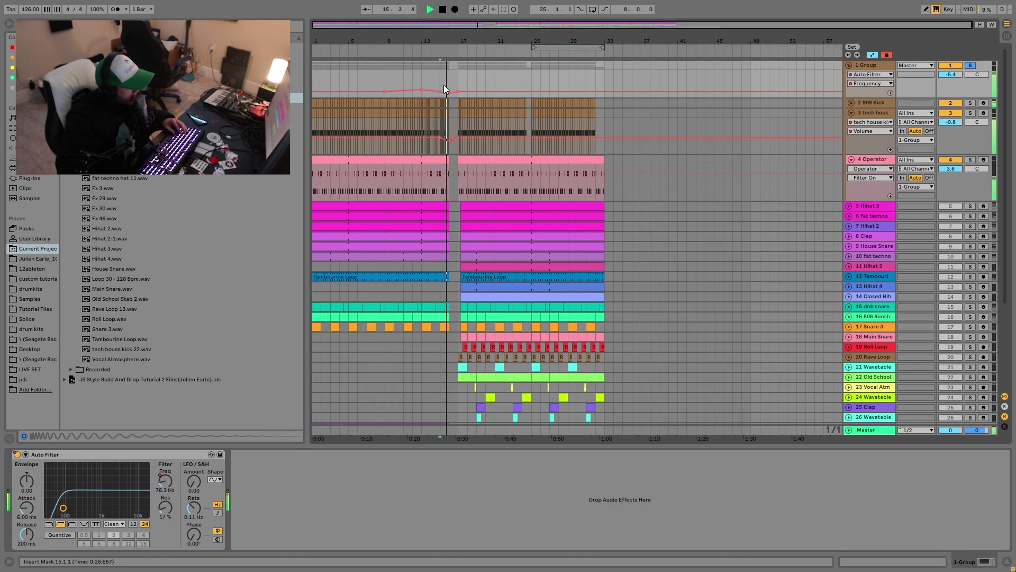
key(space)
Step: Play the drop from bars 23 and 24, taking the group out of solo to hear the full arrangement
click(516, 80)
key(space)
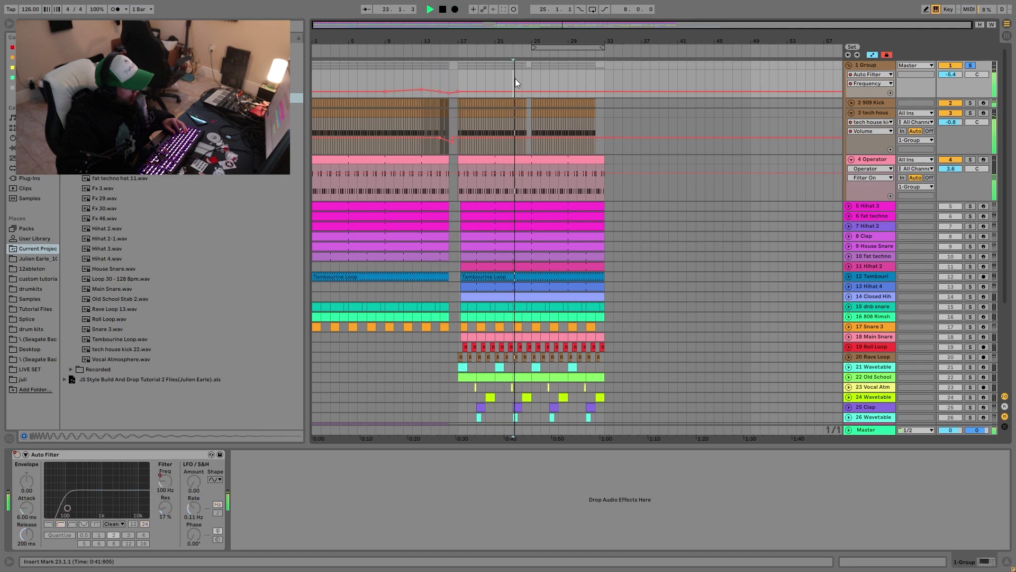
key(space)
click(525, 82)
key(space)
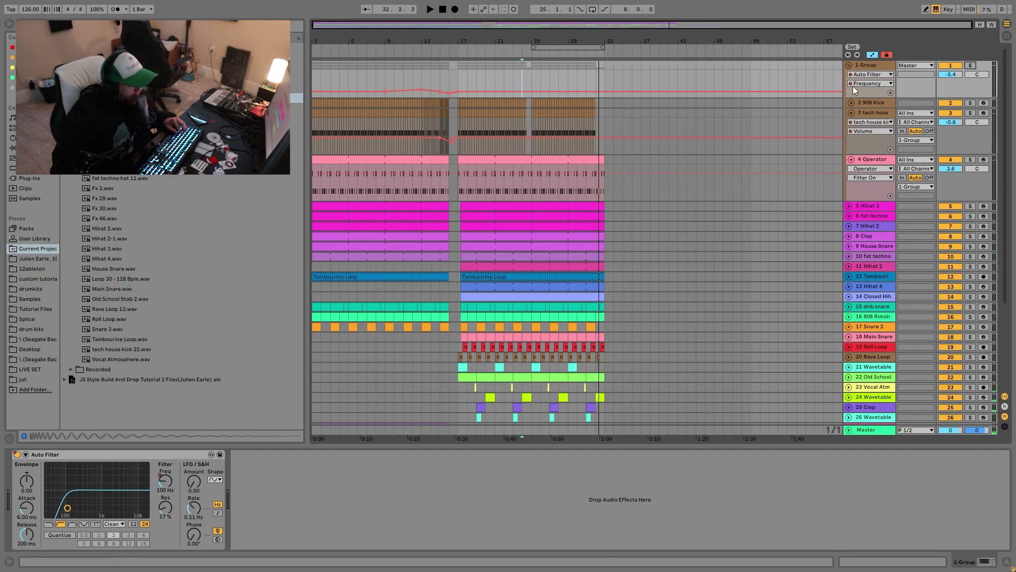
Step: Fold the kick and bass group, unfold the Hihat 3 track and place the playback position at bar 25
click(849, 65)
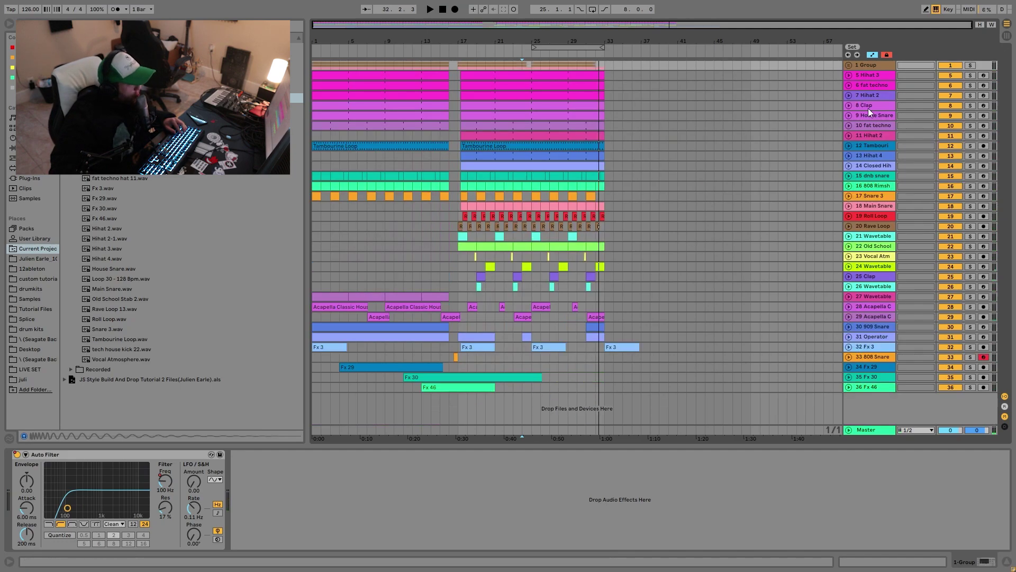
click(849, 75)
click(538, 107)
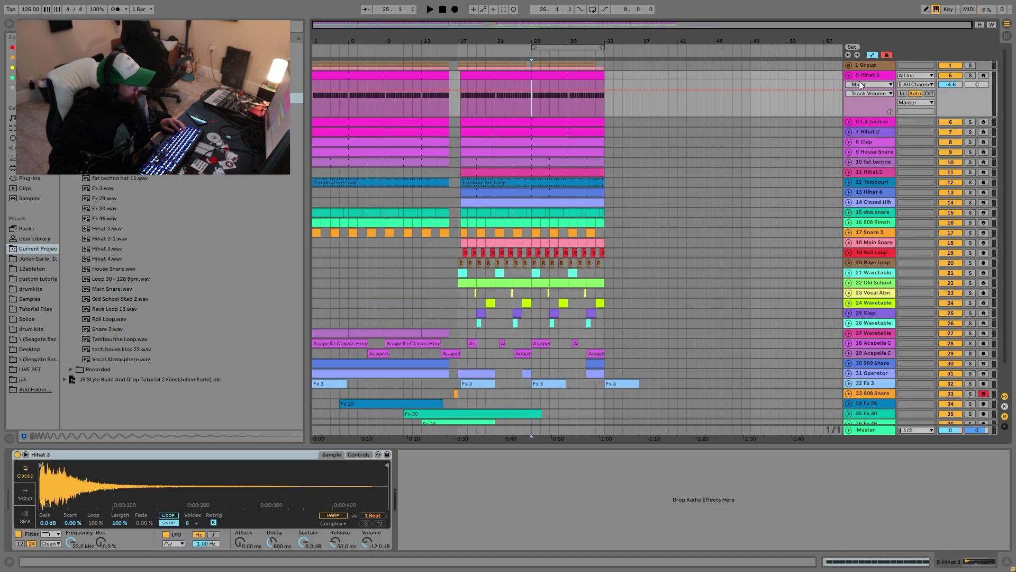
Step: Solo the Hihat, fat techno, Tambourine Loop and Closed Hihat tracks together and play them from bar 25
click(867, 132)
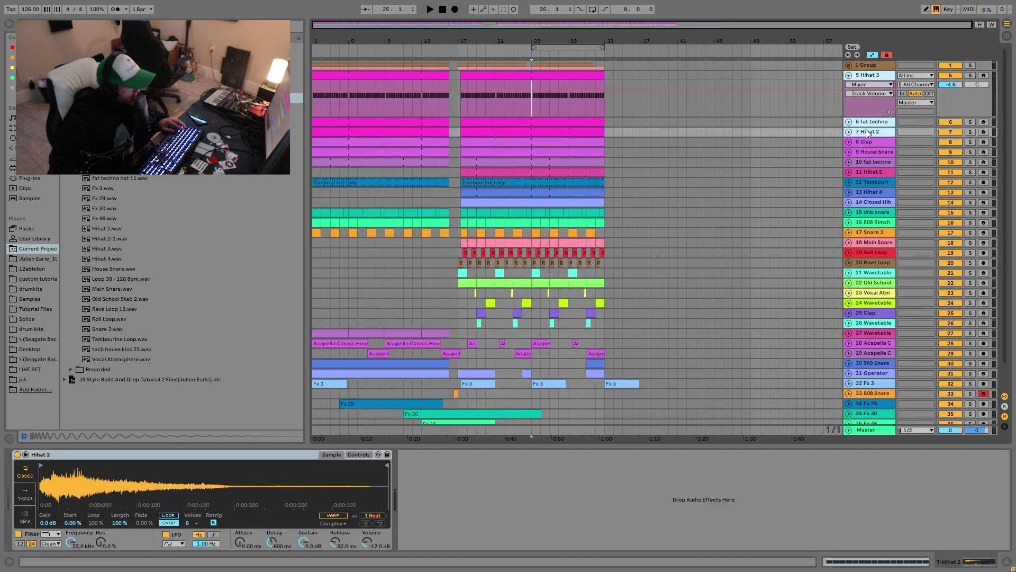
click(881, 171)
click(878, 162)
click(878, 185)
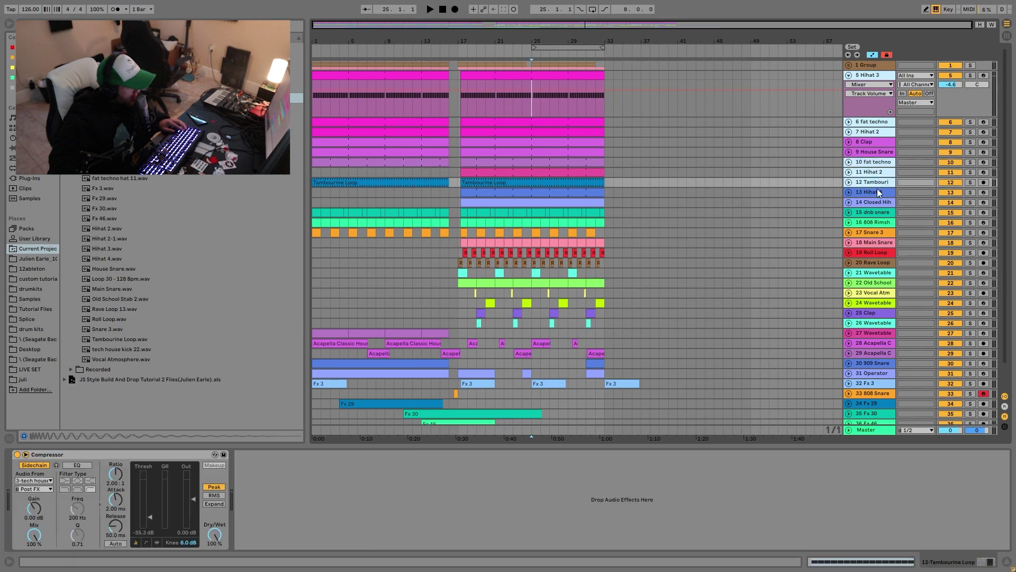
click(883, 192)
click(885, 202)
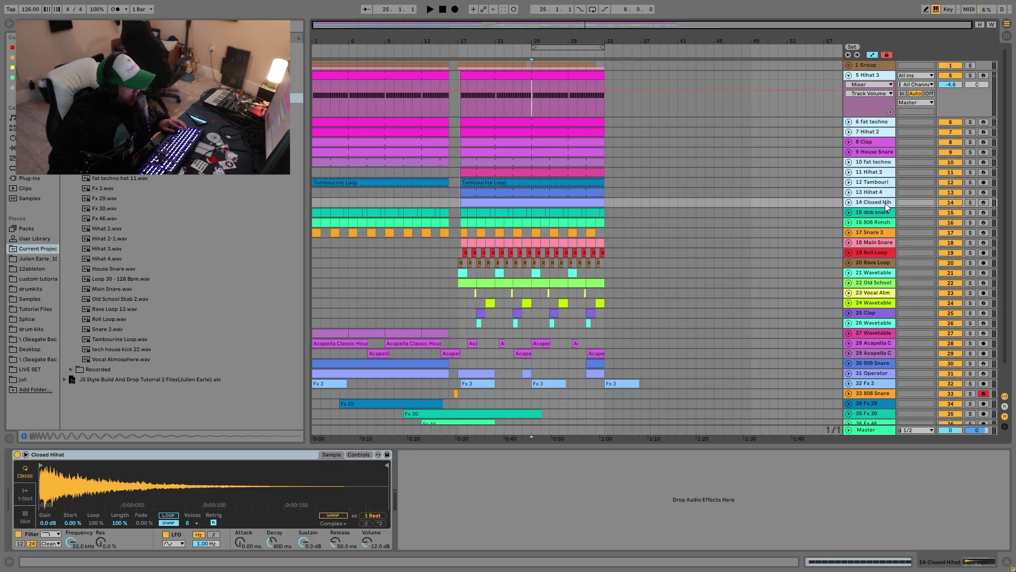
click(971, 203)
key(space)
Step: Move Closed Hihat, fat techno hat 11, the lower Hihat 2, Tambourine Loop and Hihat 4 above Clap, and fat techno hat 9 below the upper Hihat 2
drag(880, 201, 872, 143)
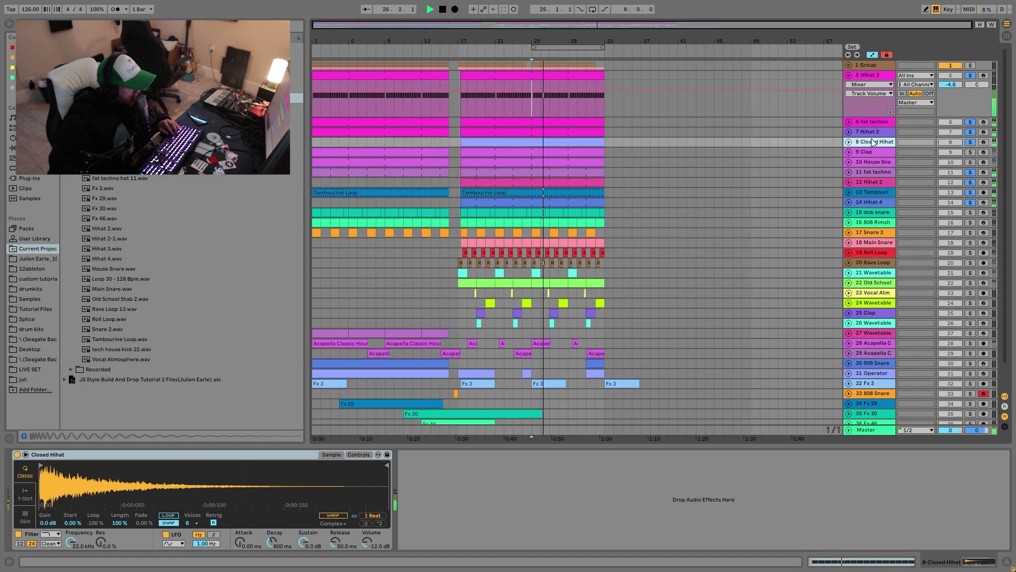
click(875, 180)
click(873, 172)
shift+click(872, 202)
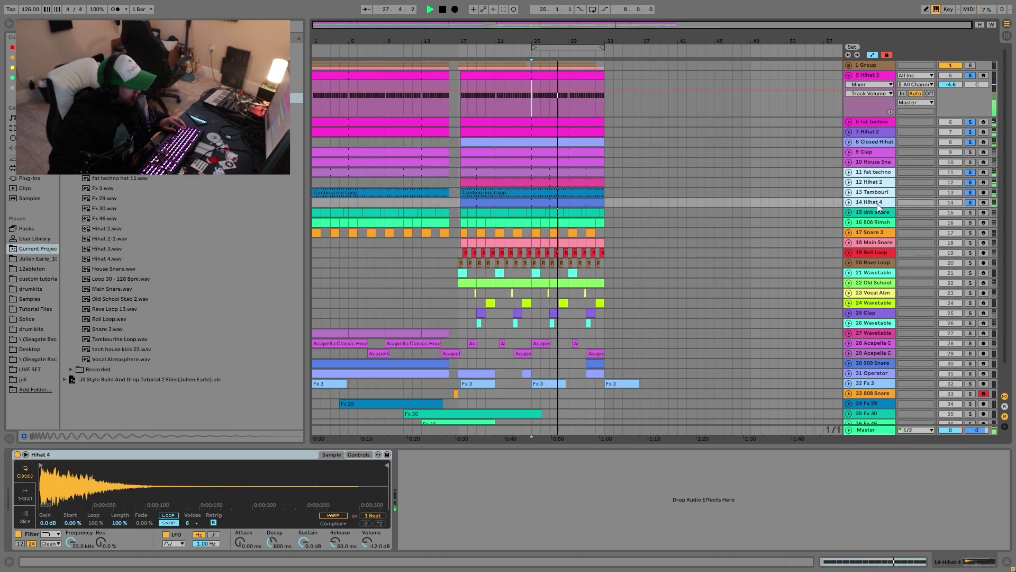
drag(877, 204, 863, 148)
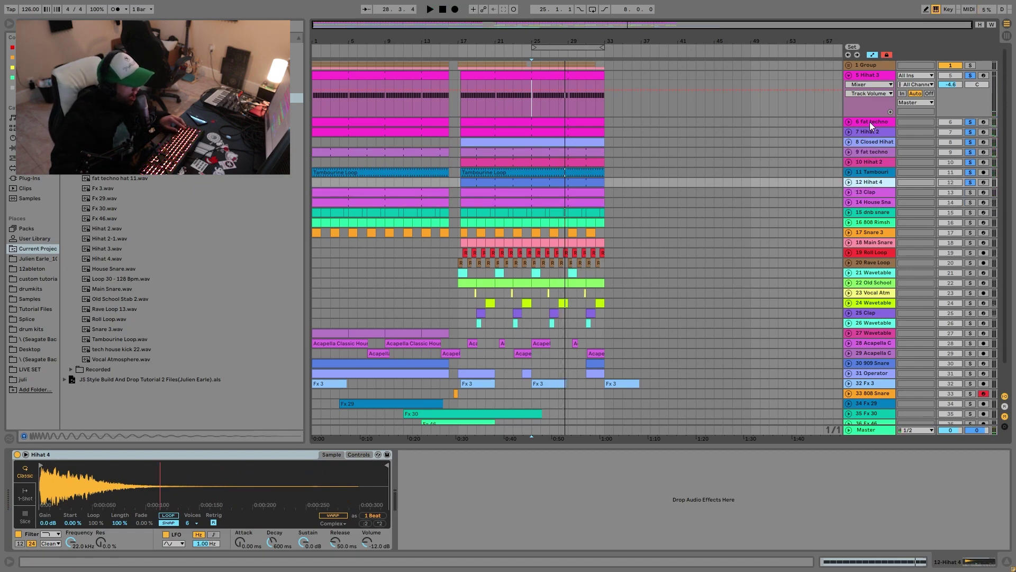
drag(869, 127, 869, 134)
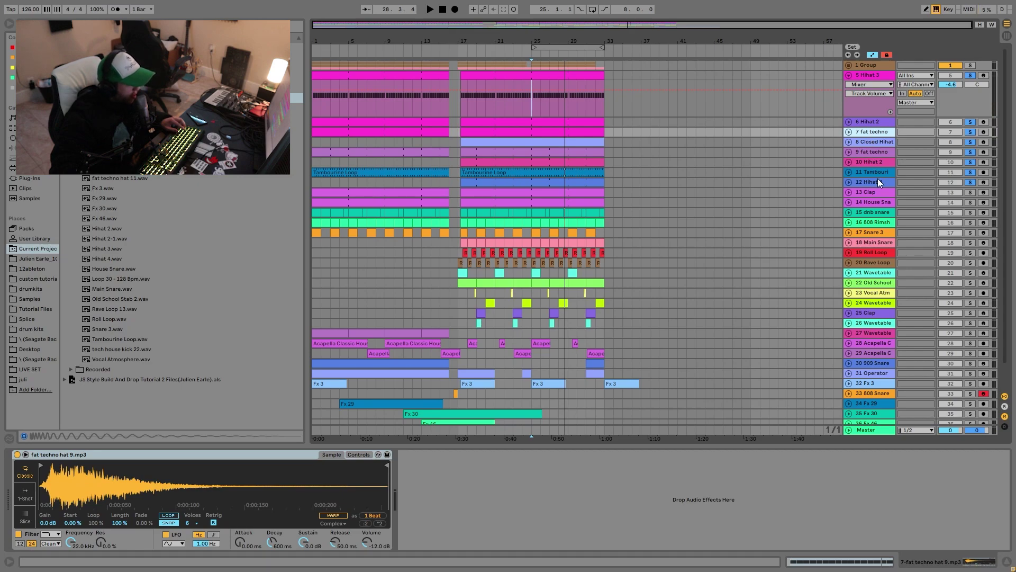
Step: Play the soloed hi-hat tracks together from bar 25
key(space)
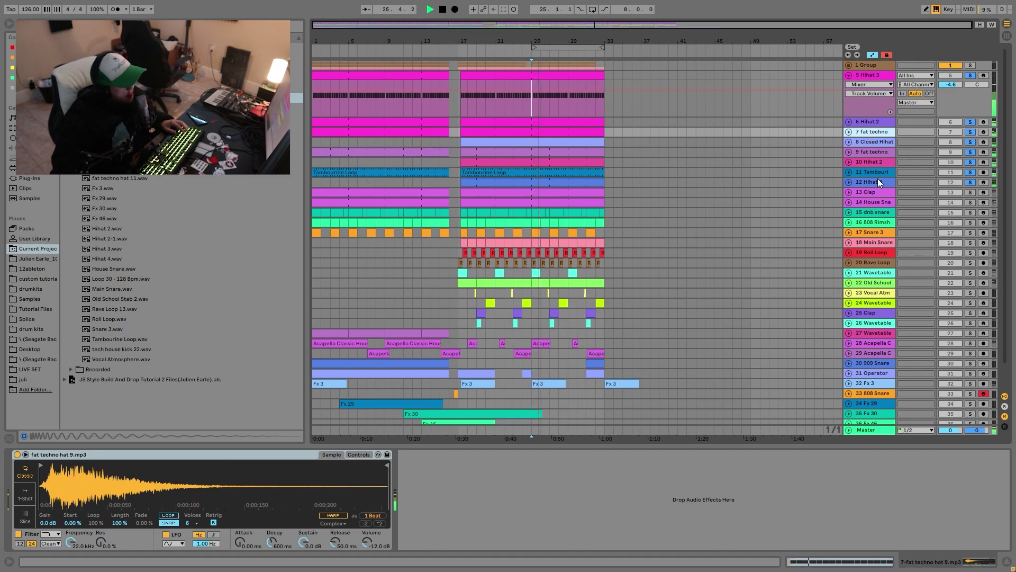
key(space)
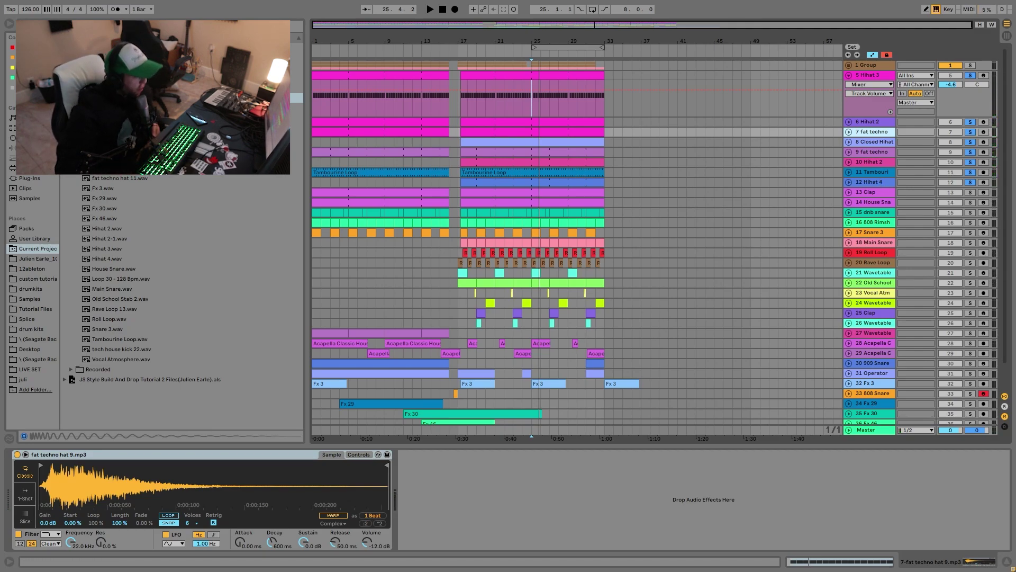
key(space)
key(space)
Step: Play fat techno hat 9 alone from bar 25, adding the Hihat 2 track below Hihat 3 and Hihat 3 itself to the solo
click(972, 122)
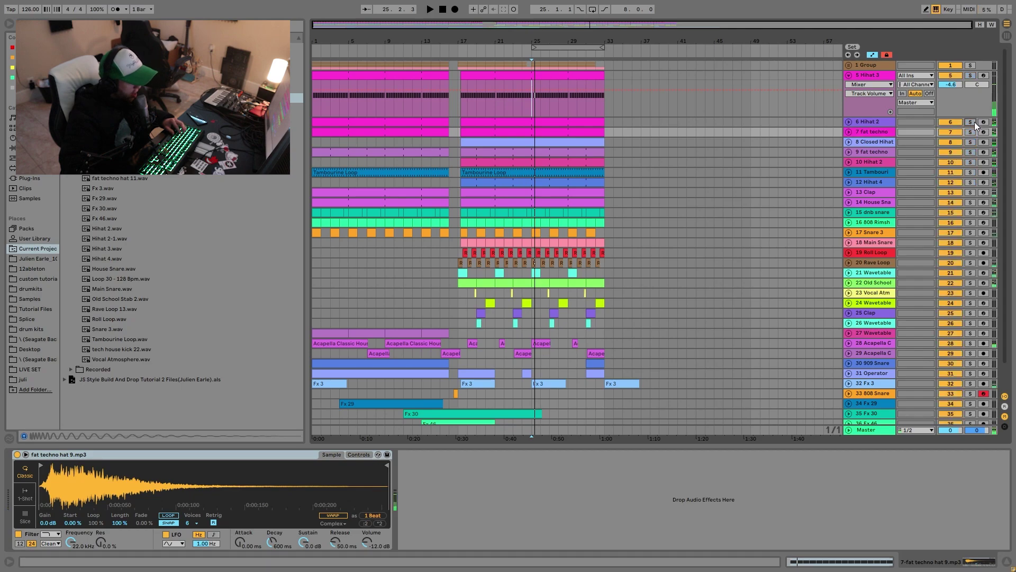
click(971, 132)
key(space)
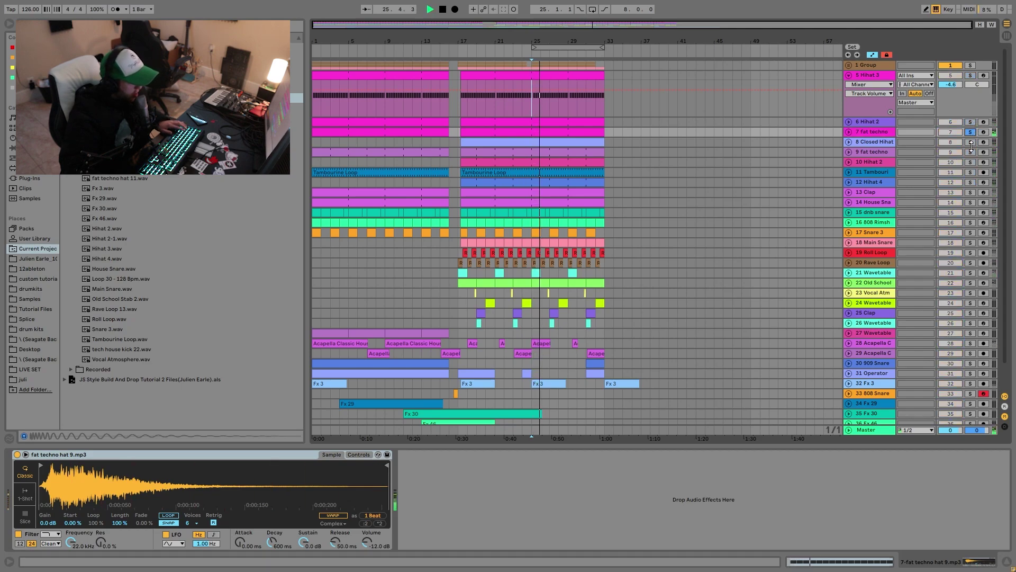
ctrl+click(971, 162)
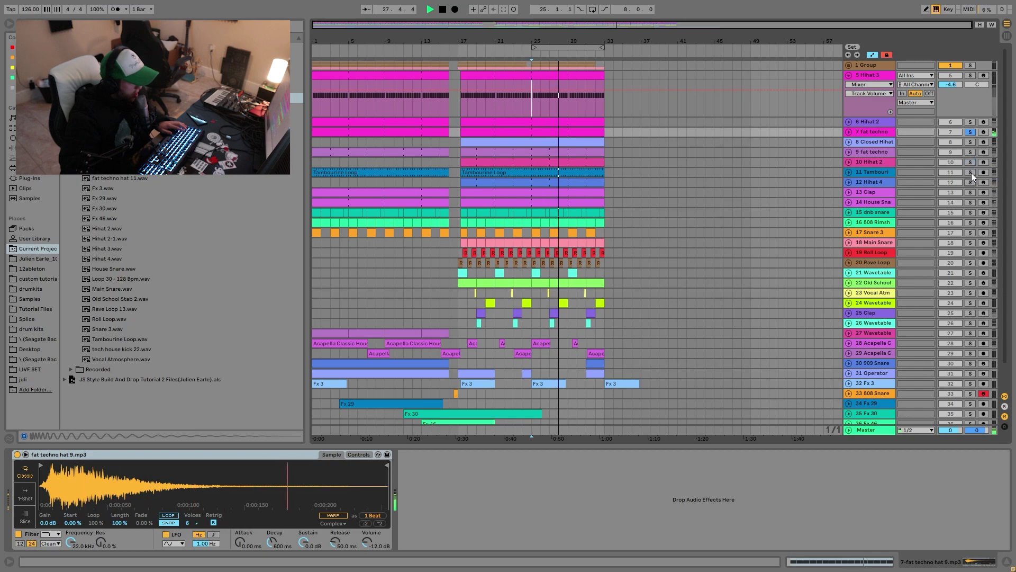
ctrl+click(970, 122)
ctrl+click(972, 75)
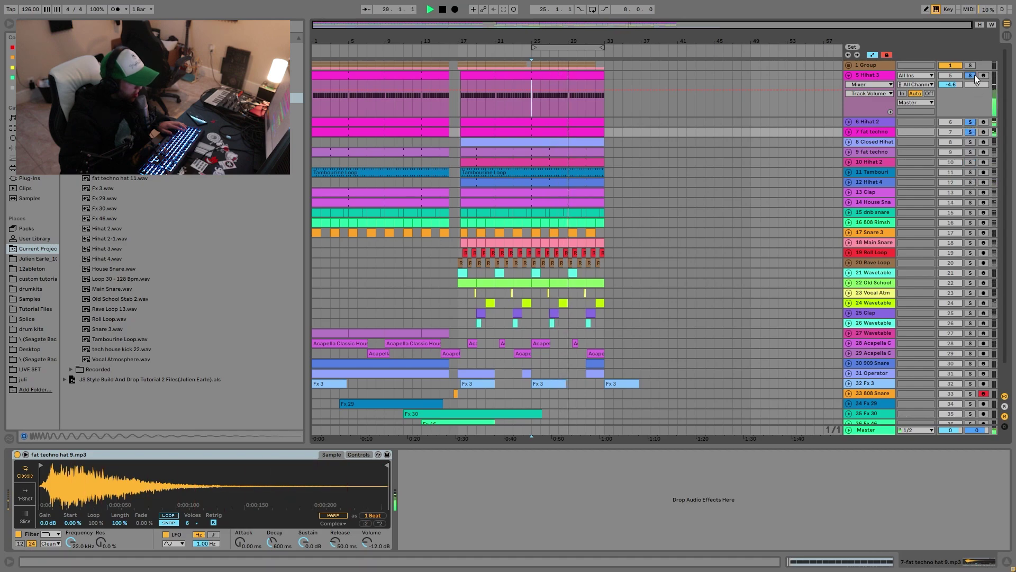
Step: Switch the solo to Closed Hihat, adding fat techno hat 11, the lower Hihat 2, Tambourine Loop and Hihat 4 one by one during playback
ctrl+click(971, 141)
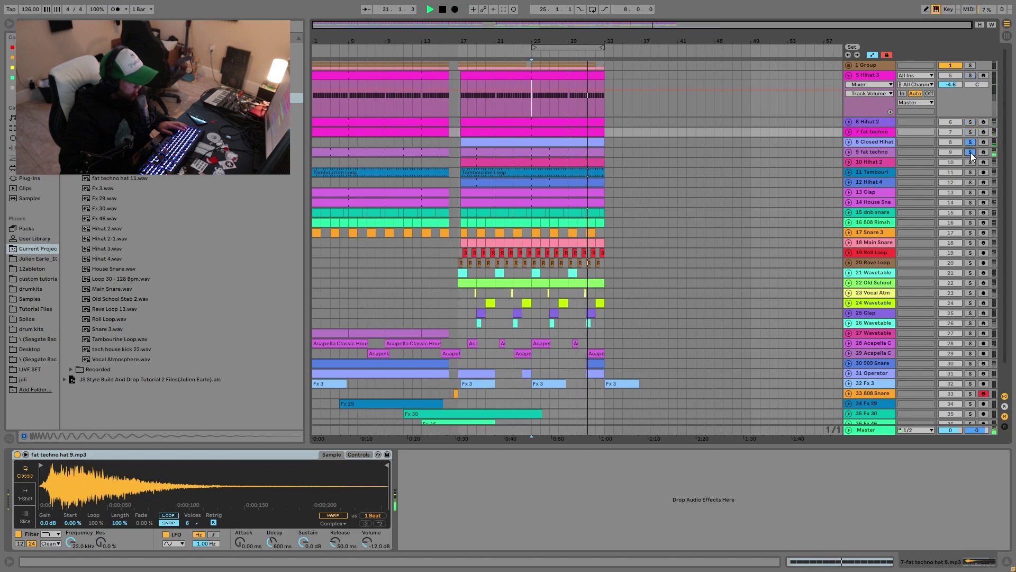
ctrl+click(971, 152)
ctrl+click(971, 162)
ctrl+click(971, 172)
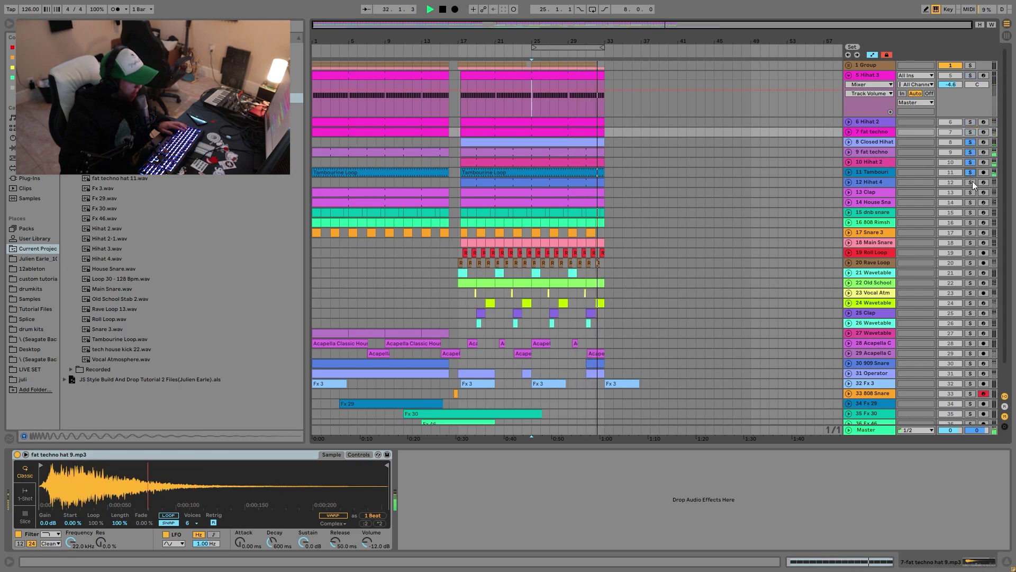
ctrl+click(972, 182)
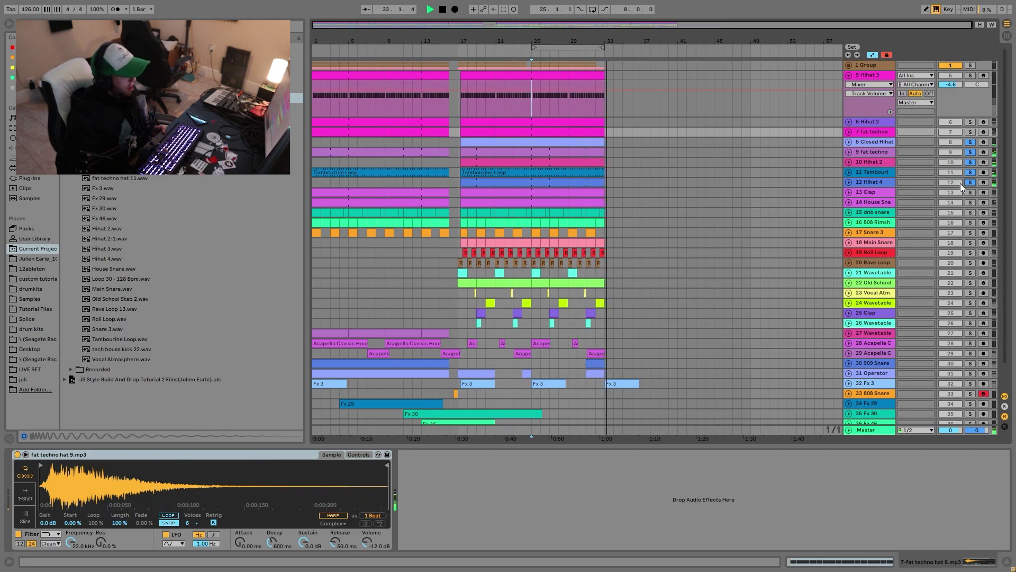
key(space)
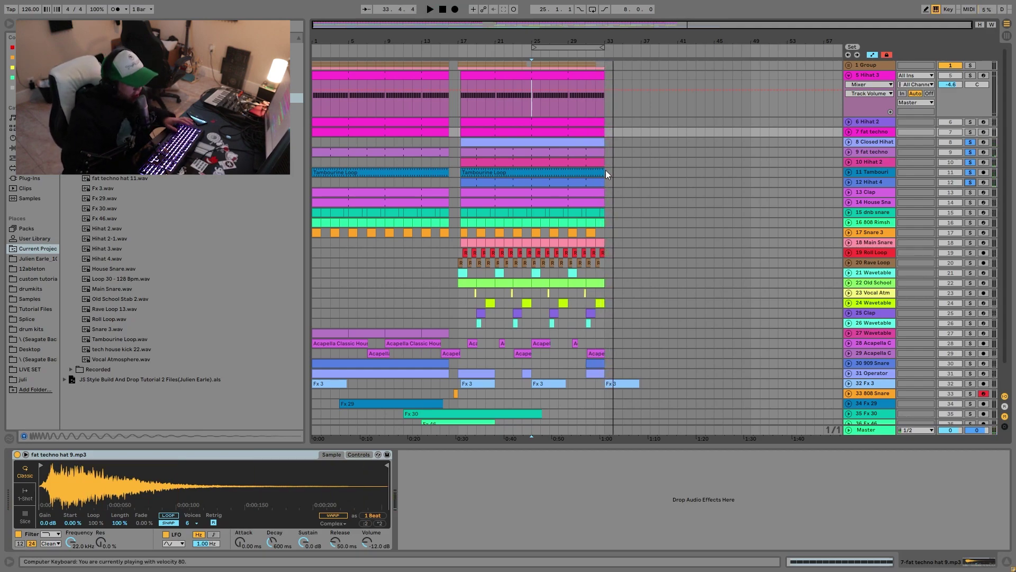
Step: Solo Hihat 3, the adjacent Hihat 2 and fat techno hat 9 together and play them from bar 25
click(971, 76)
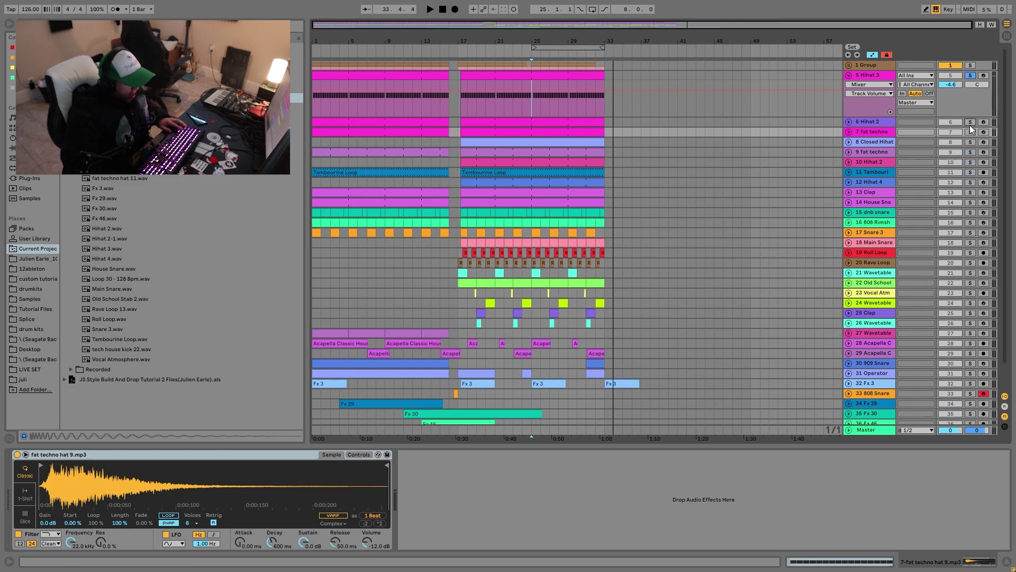
key(space)
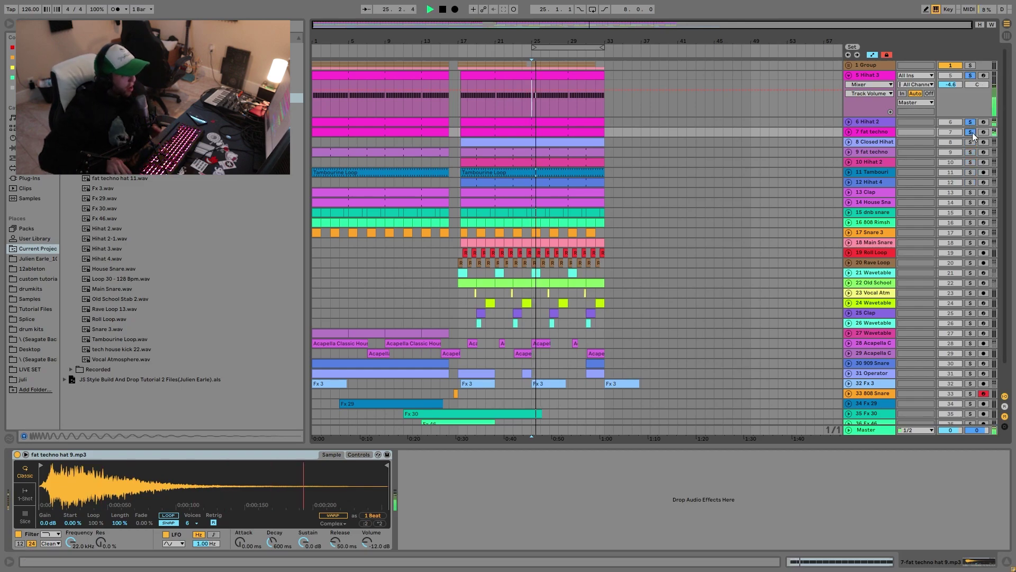
key(space)
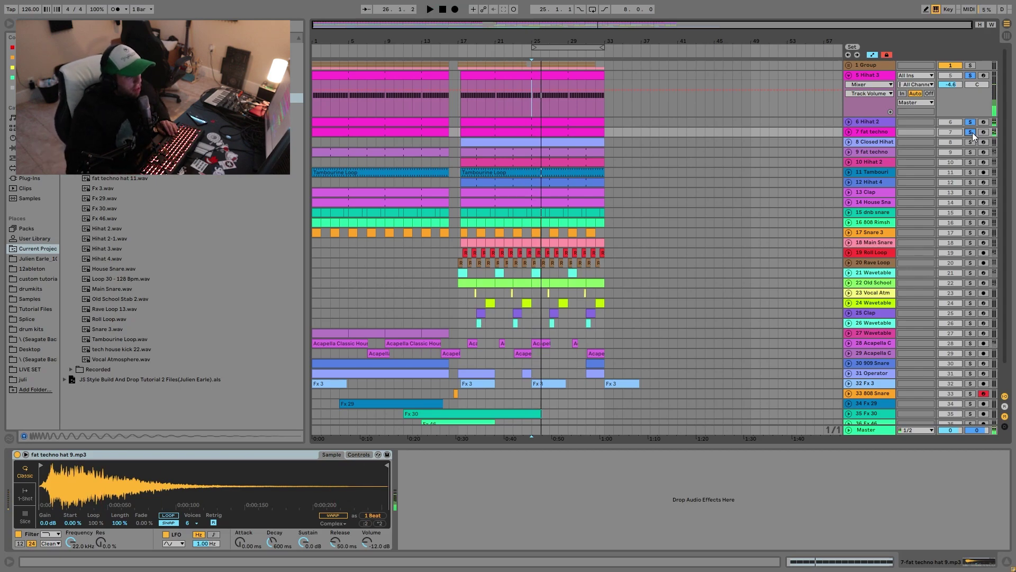
Step: Select the tracks from Closed Hihat through Hihat 4, solo them together and play them from bar 25
click(864, 146)
shift+click(876, 182)
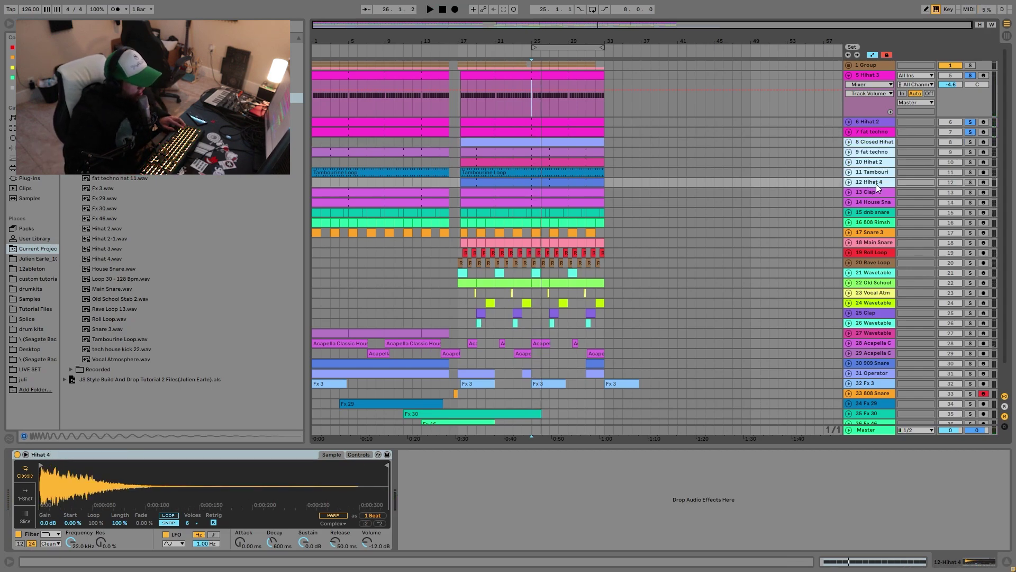
click(972, 182)
key(space)
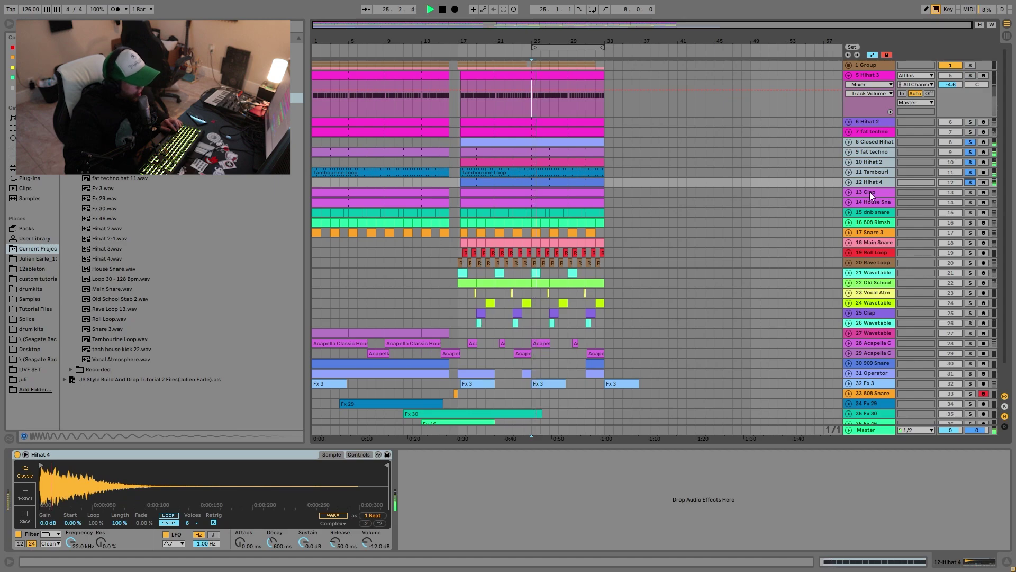
Step: Unfold the selected hi-hat tracks to show their patterns and volumes, replay them from bar 25, and fold them again
click(848, 183)
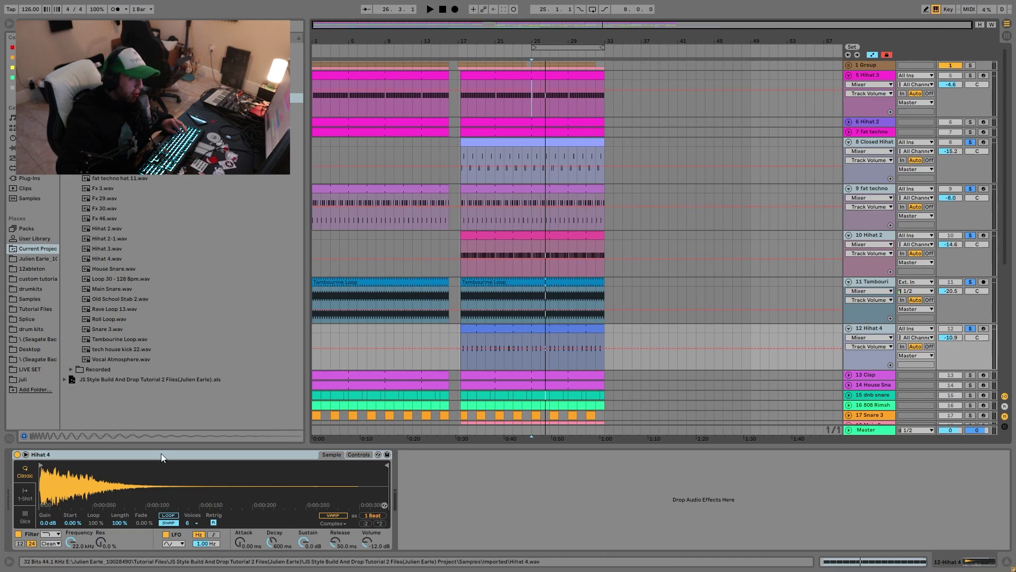
key(space)
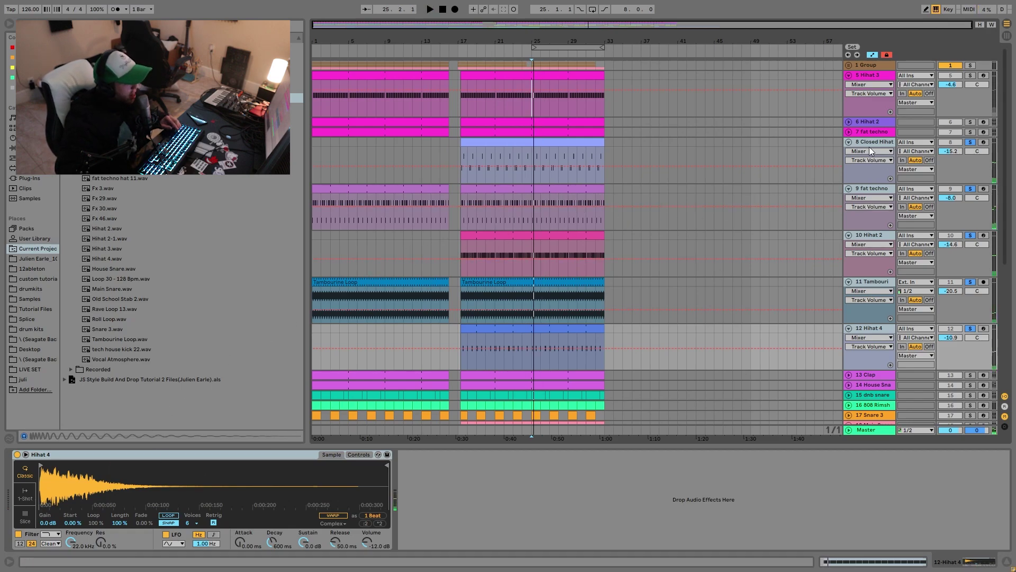
alt+click(848, 142)
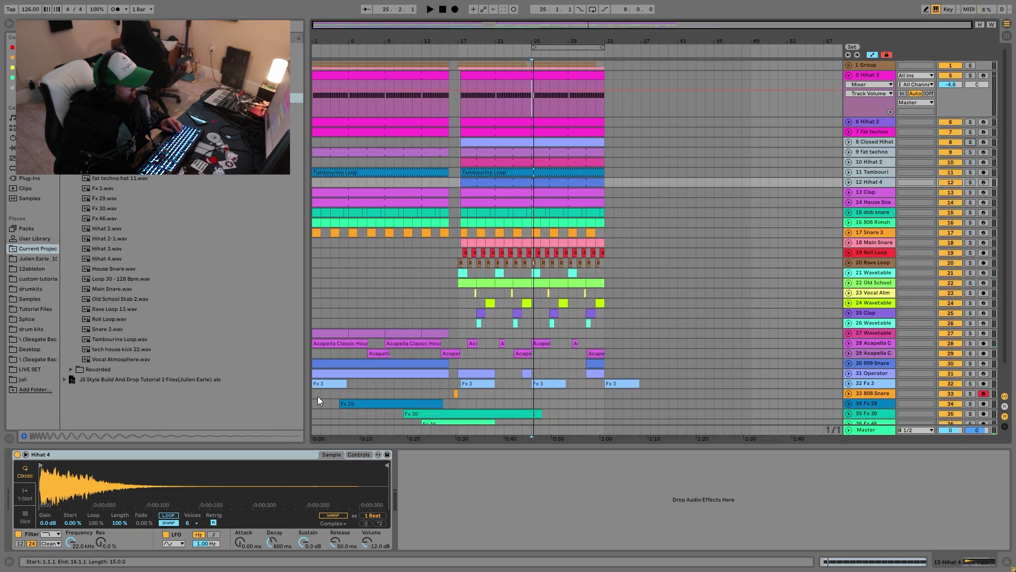
Step: Play the full arrangement from bar 1 and from the drop at bar 17 to compare the hi-hats
click(317, 141)
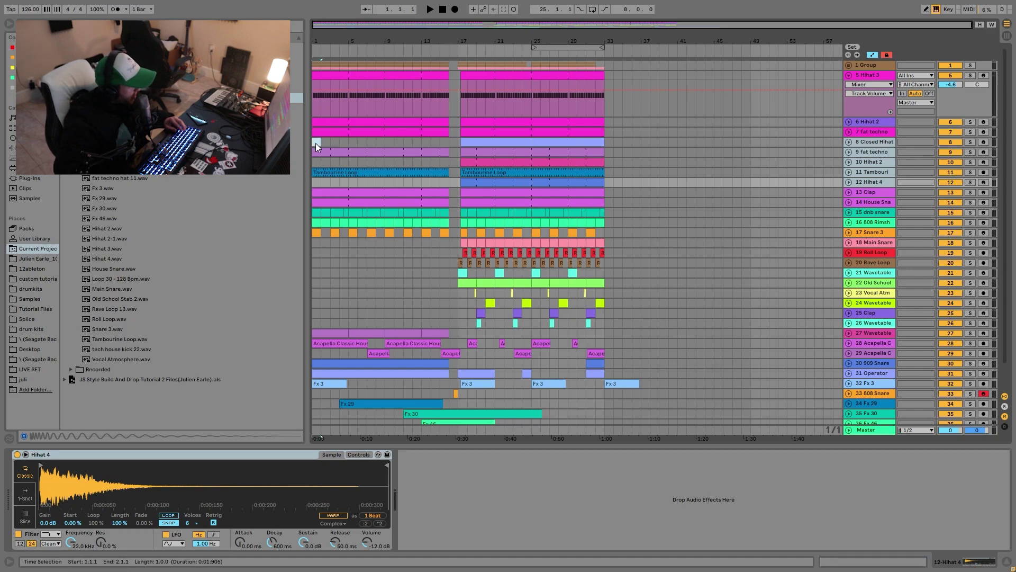
key(space)
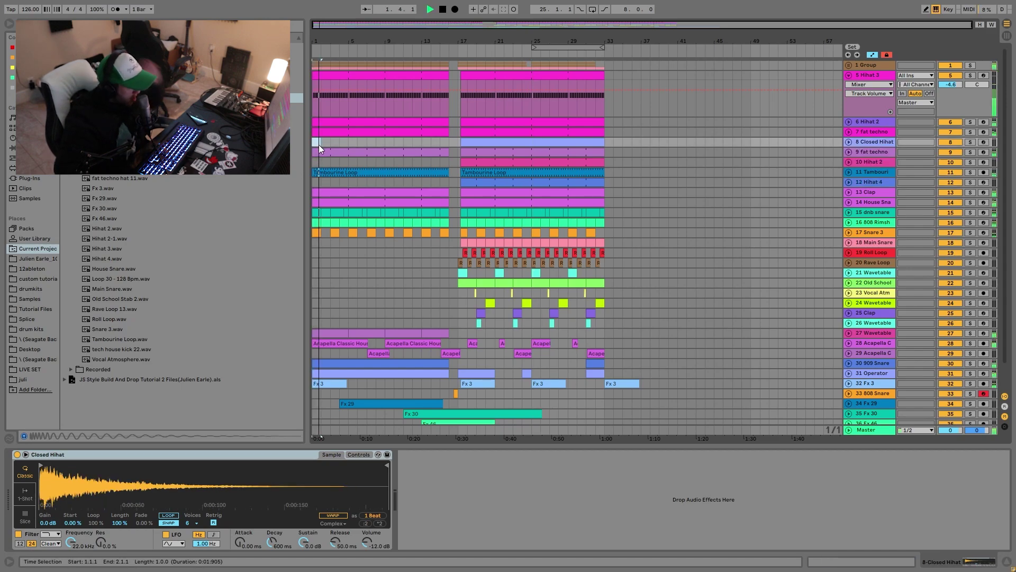
key(space)
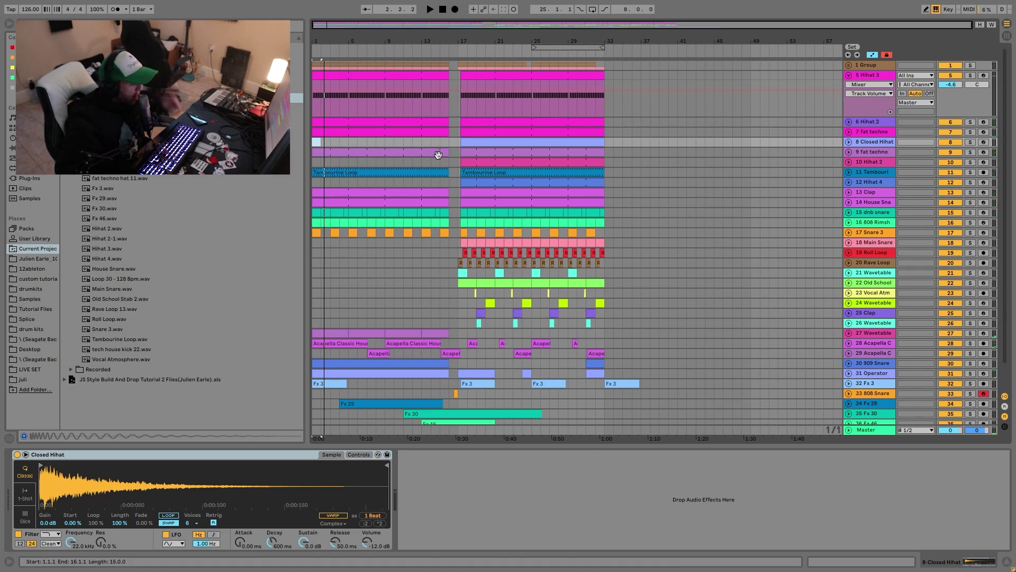
click(403, 161)
click(470, 150)
key(space)
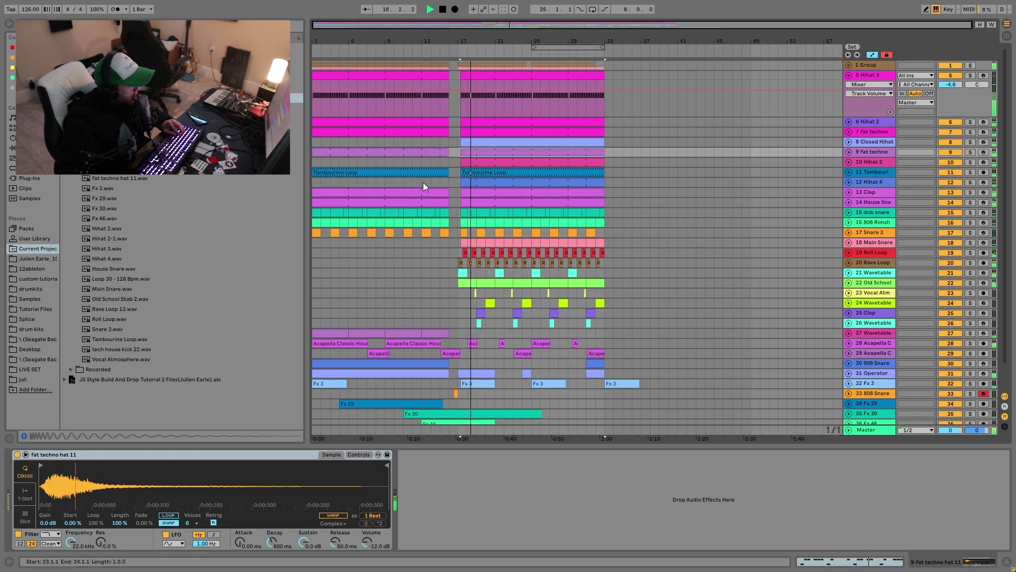
key(space)
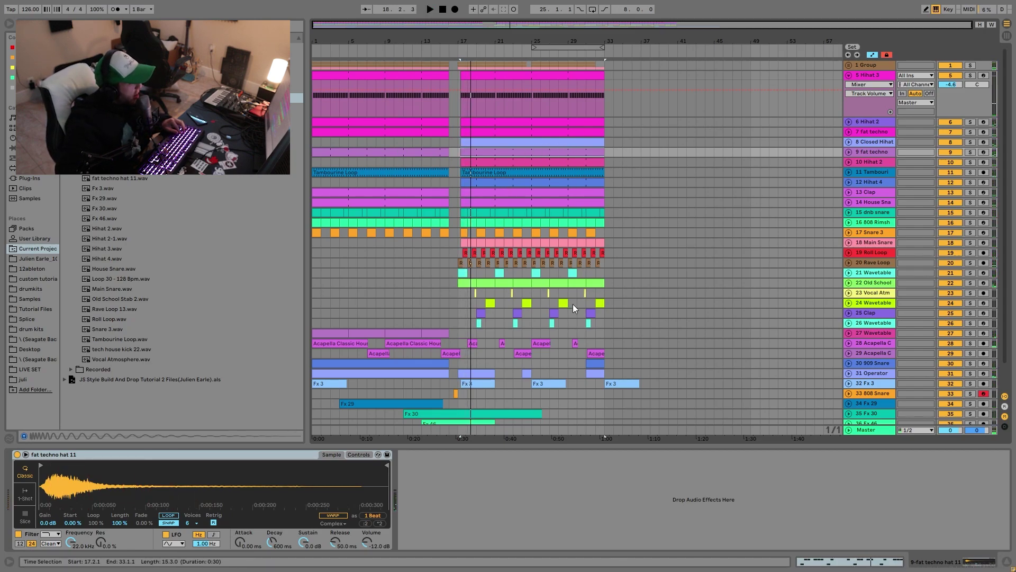
Step: Solo the Clap and House Snare tracks together and play them from the drop at bar 17
click(970, 194)
click(971, 203)
key(space)
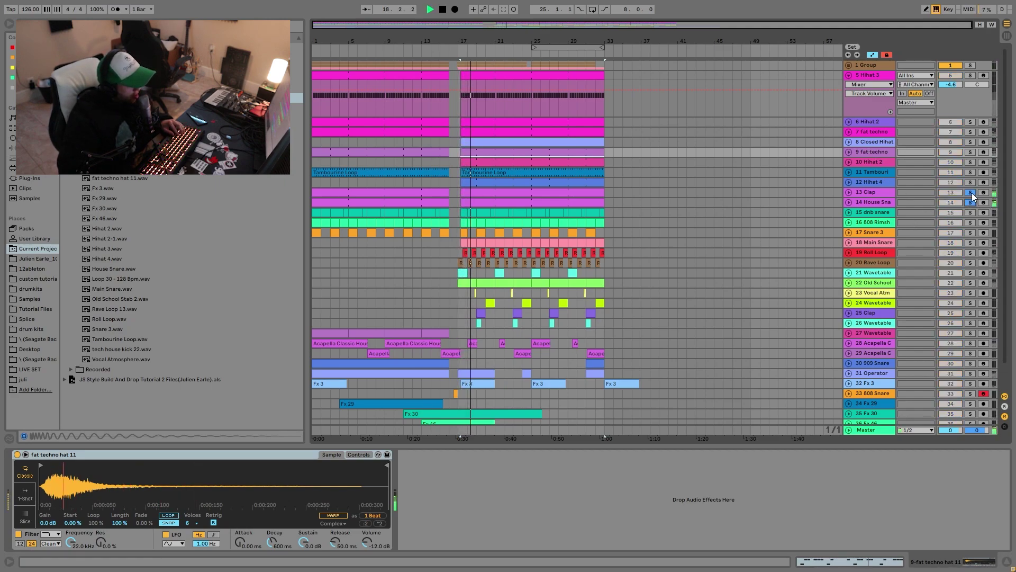
Step: Play the Clap track alone from bar 17, and switch the solo to the House Snare track
key(space)
click(971, 192)
click(970, 193)
key(space)
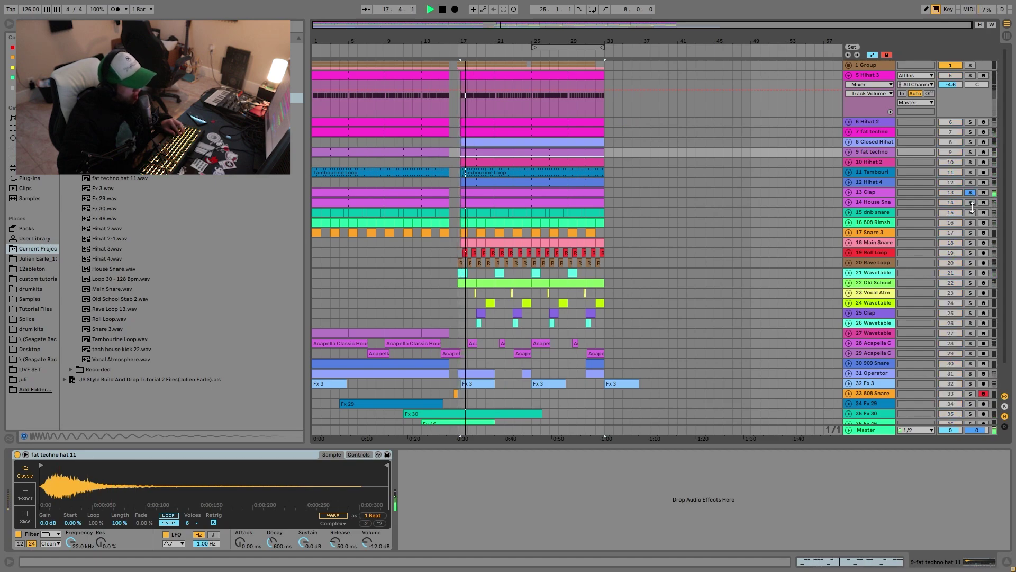
click(971, 202)
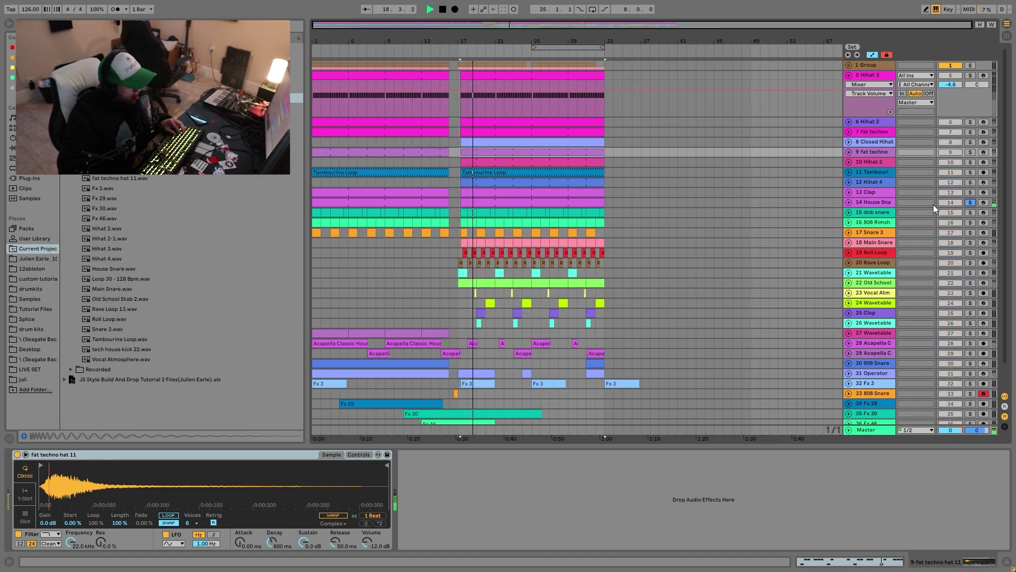
Step: Unfold the House Snare track and replay it from bar 17, adding the Clap track to the solo
click(849, 202)
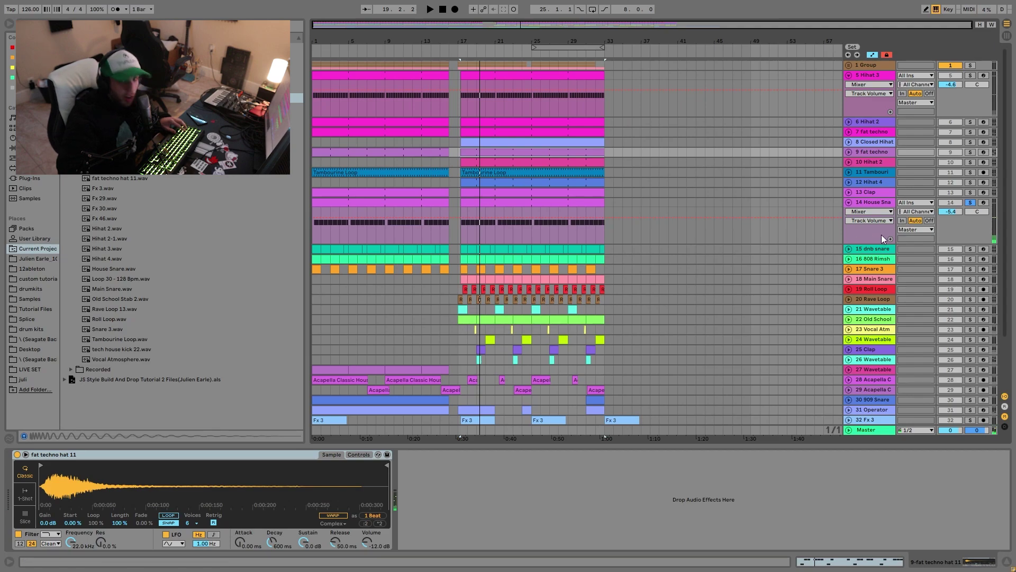
key(space)
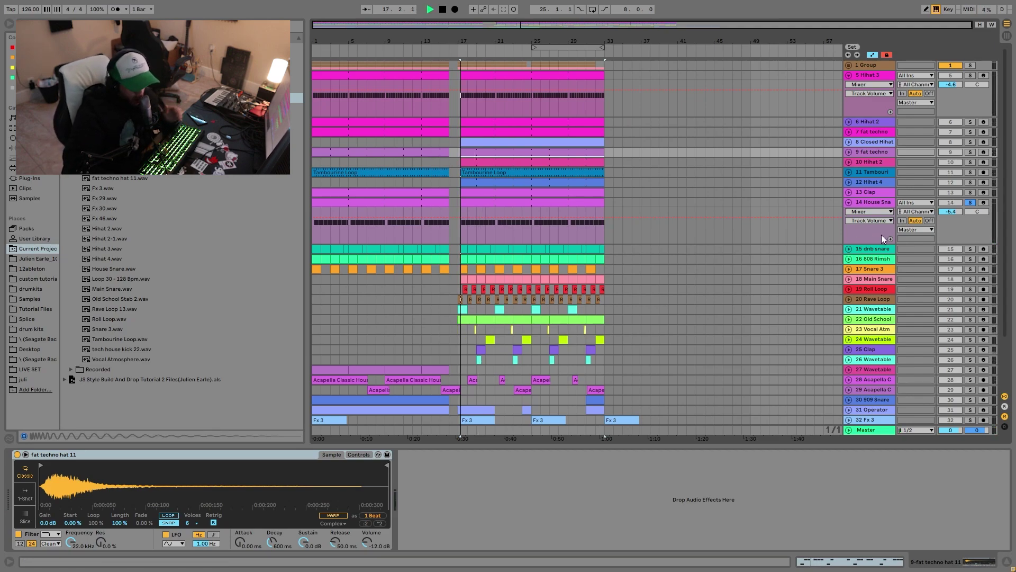
ctrl+click(971, 192)
Step: Solo the four tracks from dnb snare through Main Snare and play them from the drop at bar 17
scroll(970, 193, down, 3)
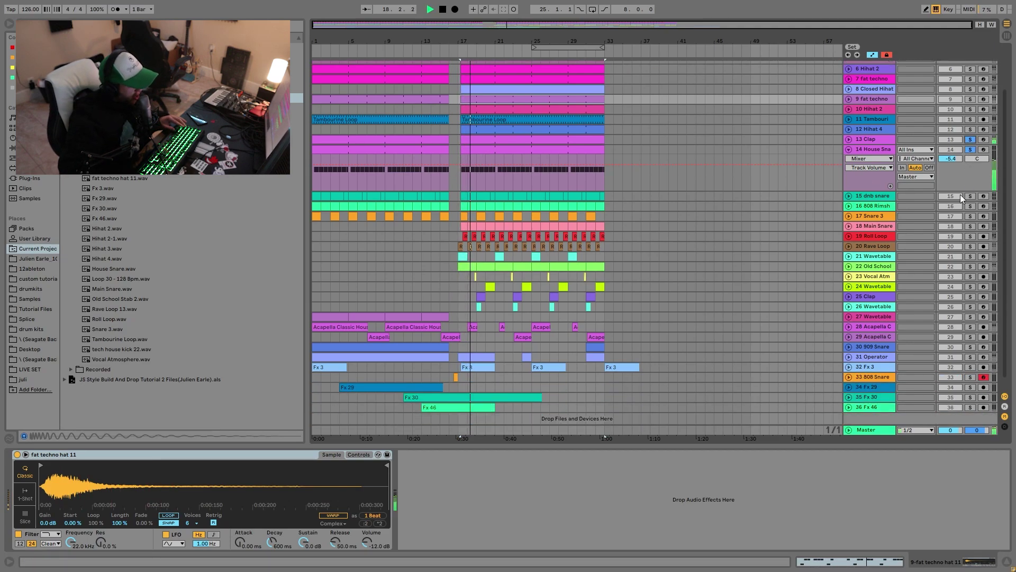
click(875, 200)
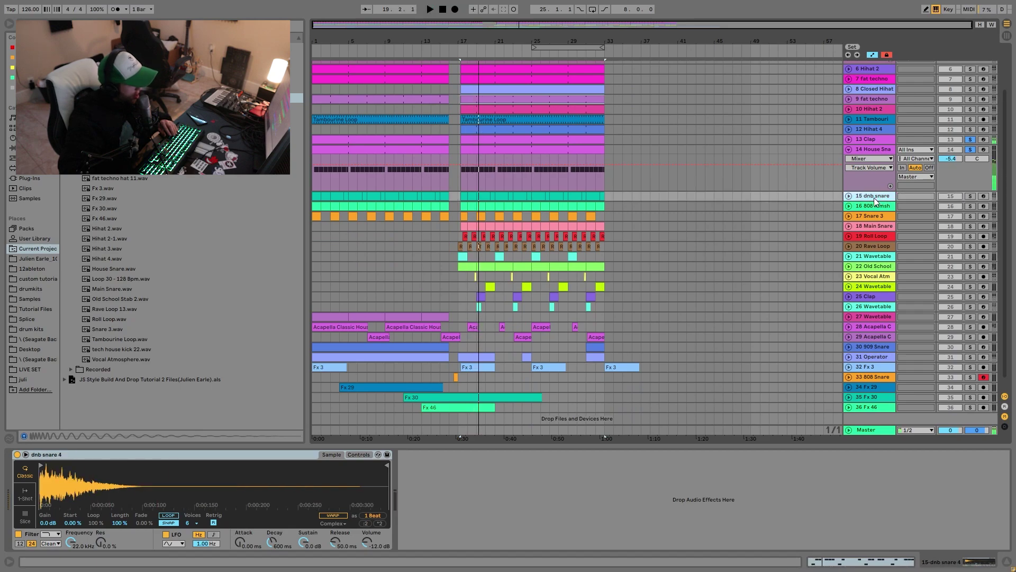
shift+click(874, 227)
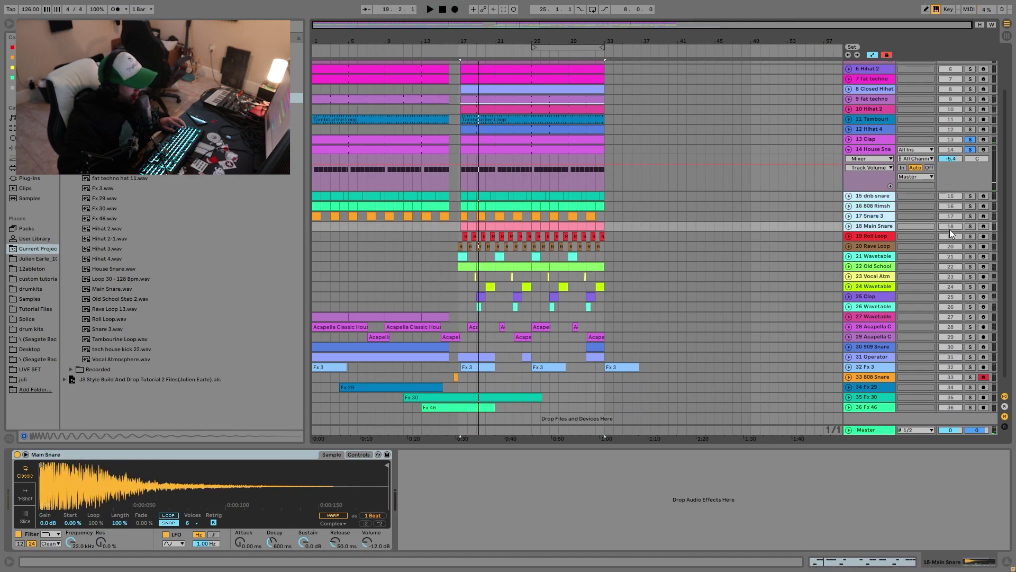
click(970, 226)
key(space)
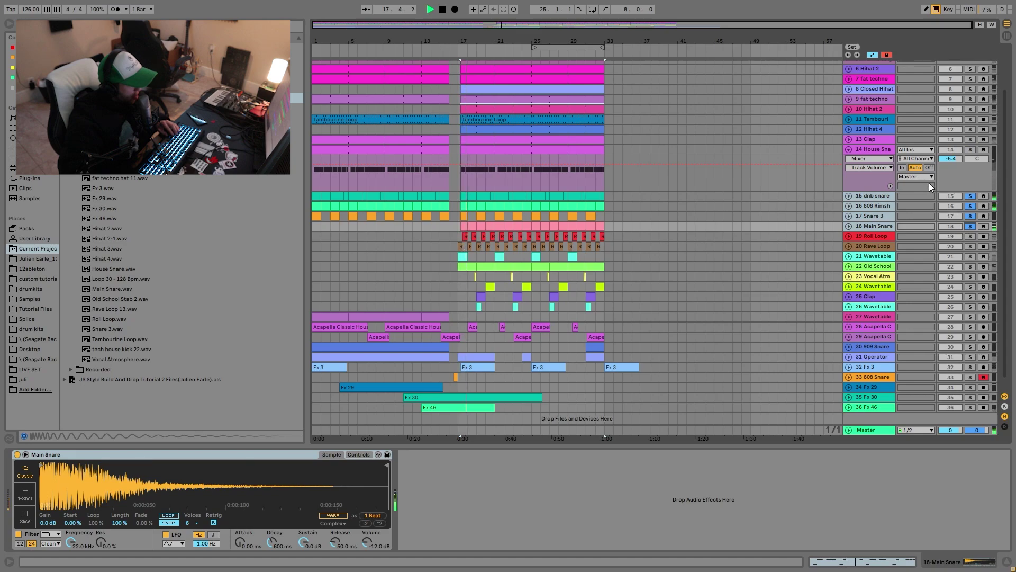
Step: Add the Hihat 3 track to the solo during playback and unfold the four snare tracks to show their note patterns
scroll(932, 175, up, 2)
click(971, 66)
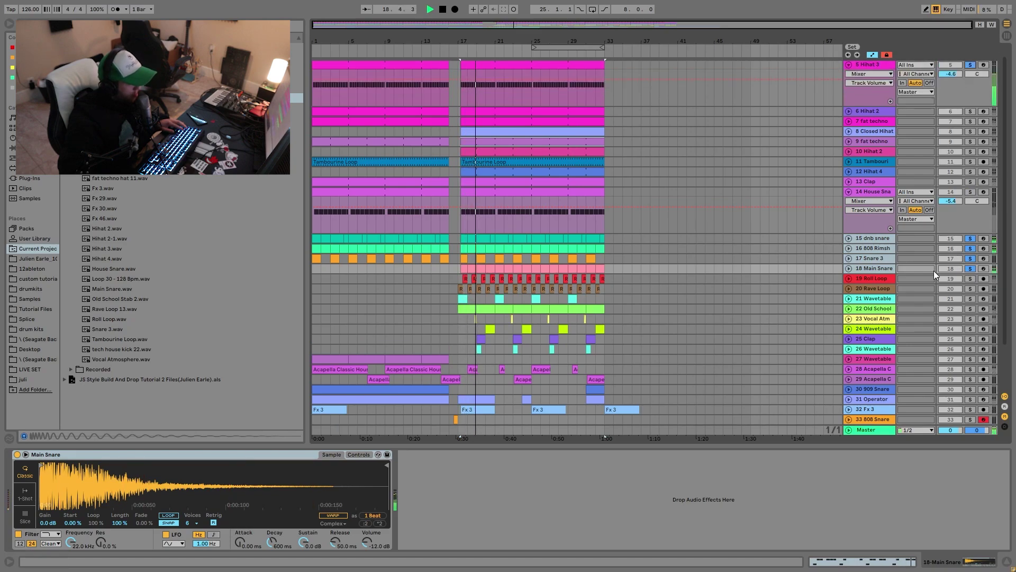
click(849, 268)
scroll(852, 256, down, 5)
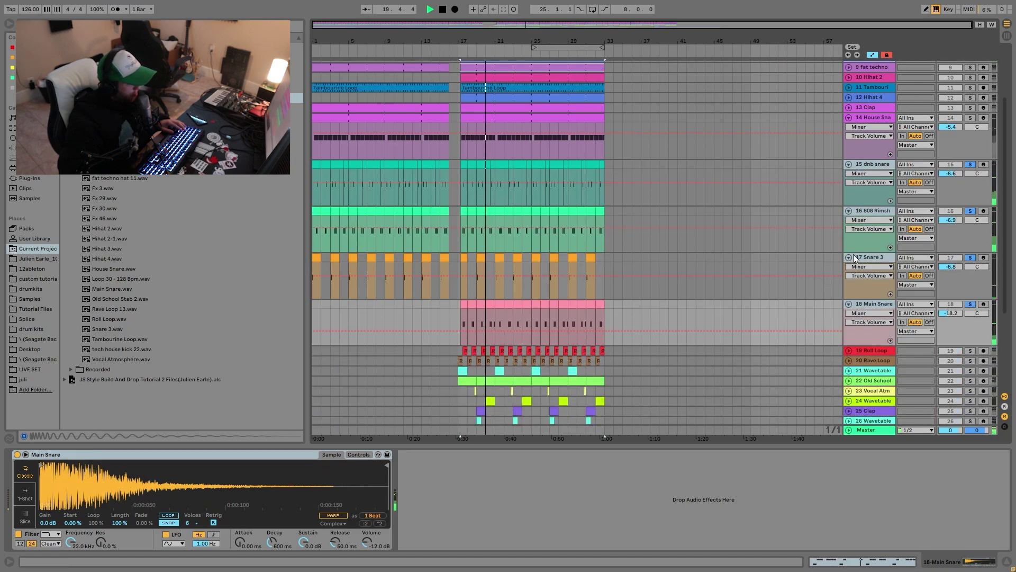
drag(462, 38, 462, 74)
key(space)
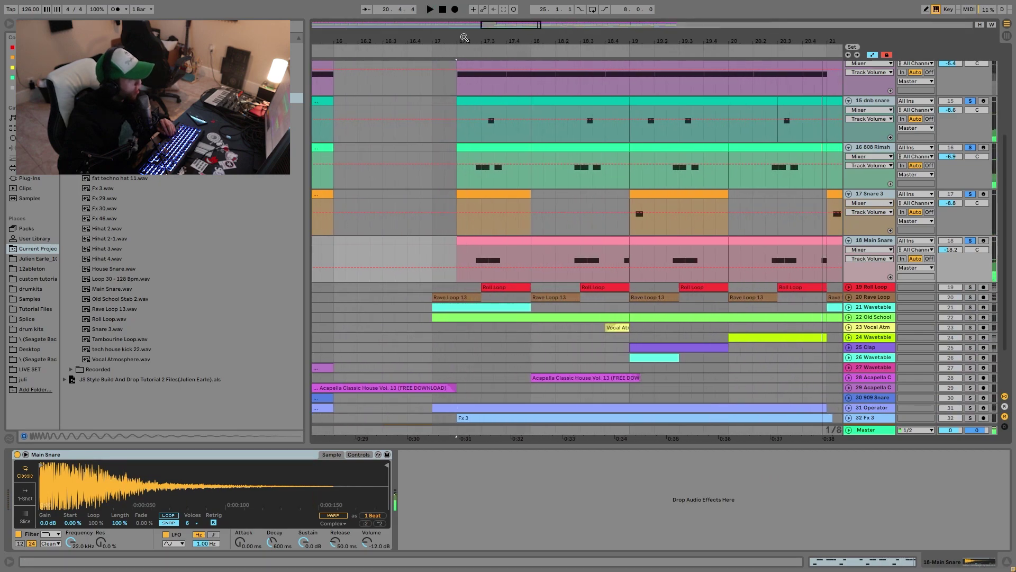
Step: Play the four snare tracks from bar 19 and bring the Clap track into the solo
drag(646, 38, 643, 24)
click(626, 129)
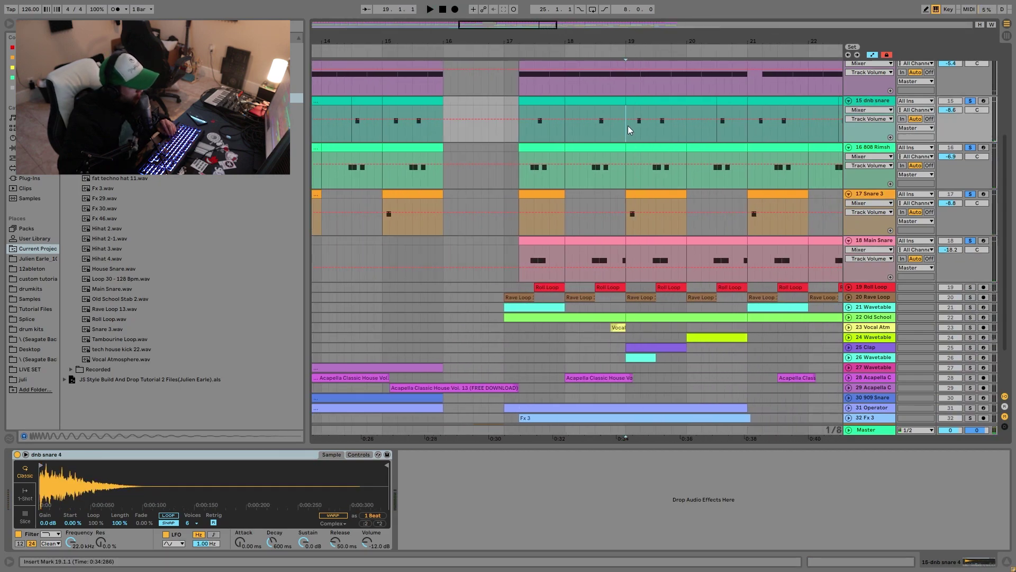
key(space)
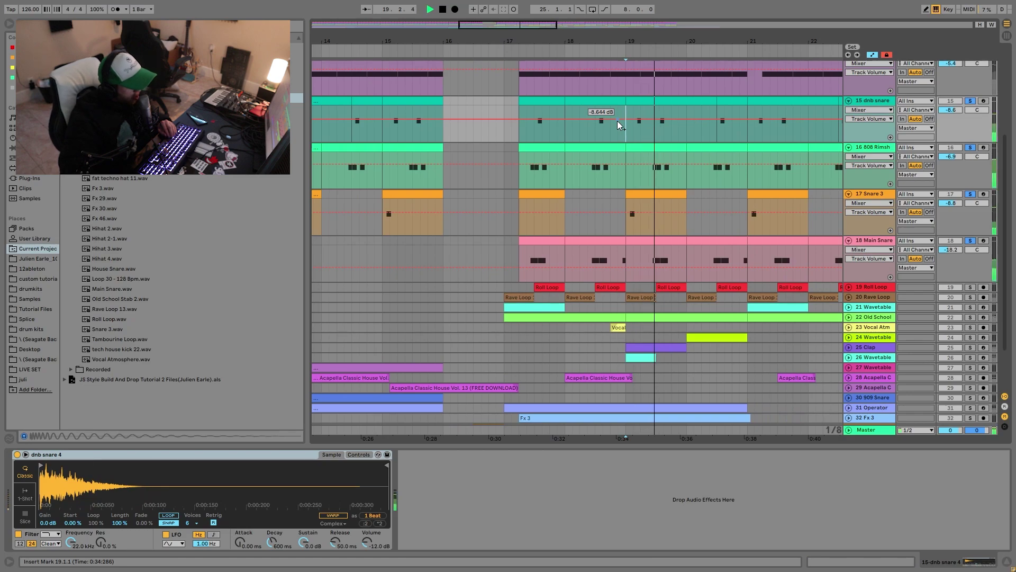
scroll(718, 135, up, 1)
scroll(761, 94, up, 1)
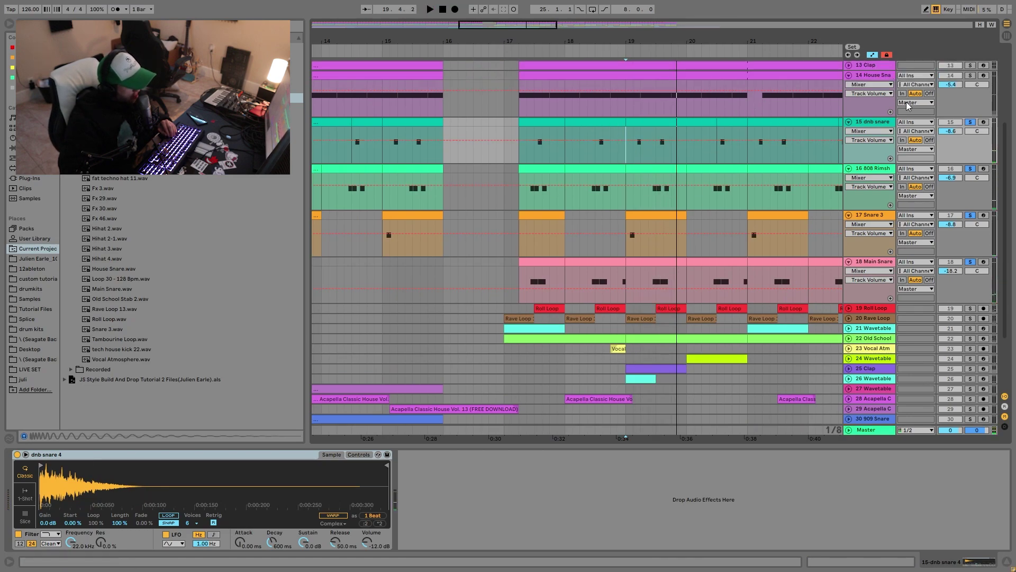
key(space)
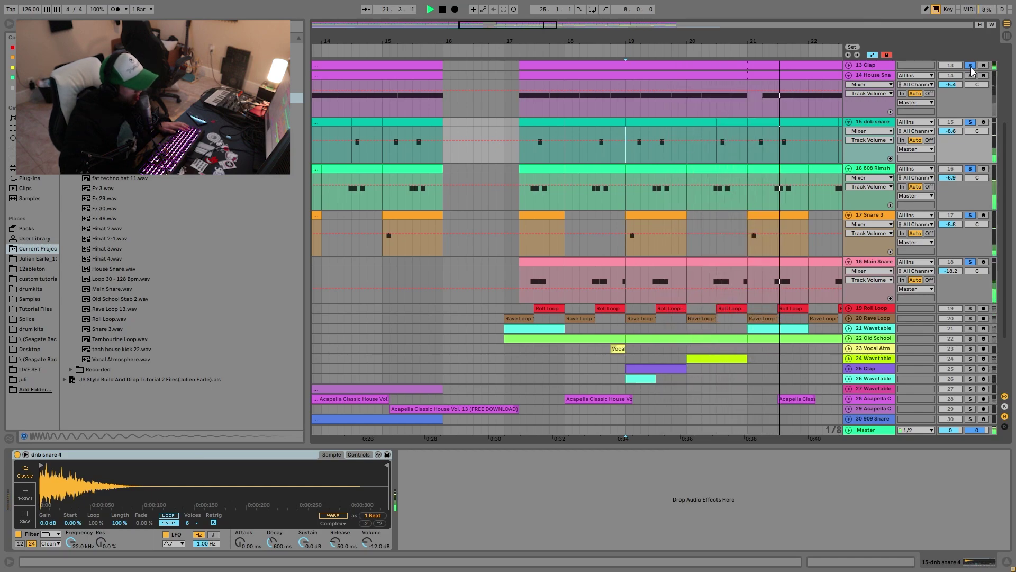
key(space)
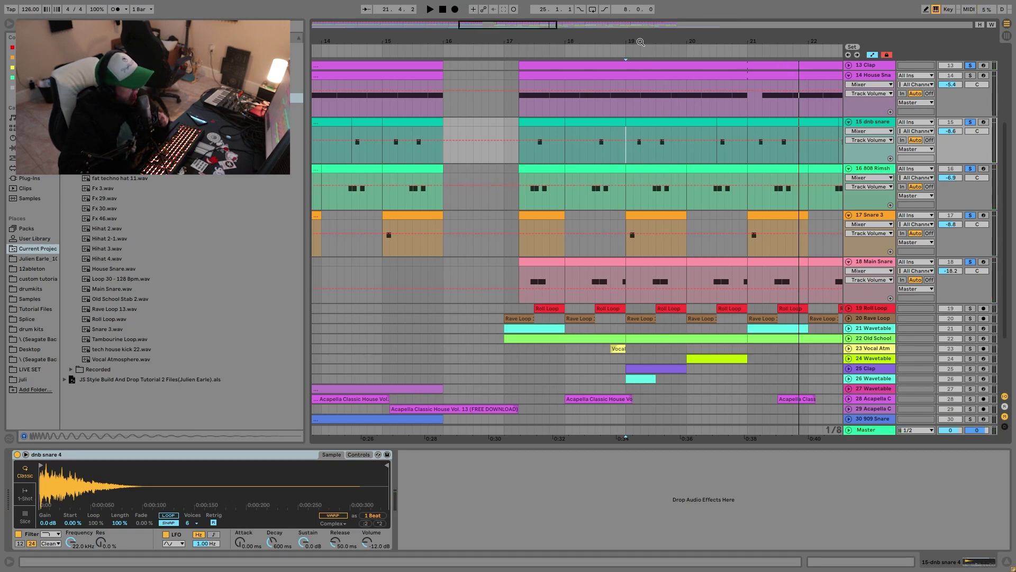
Step: Replay the soloed clap and snare tracks together from bar 19, up to the rimshot hits
key(plus)
key(plus)
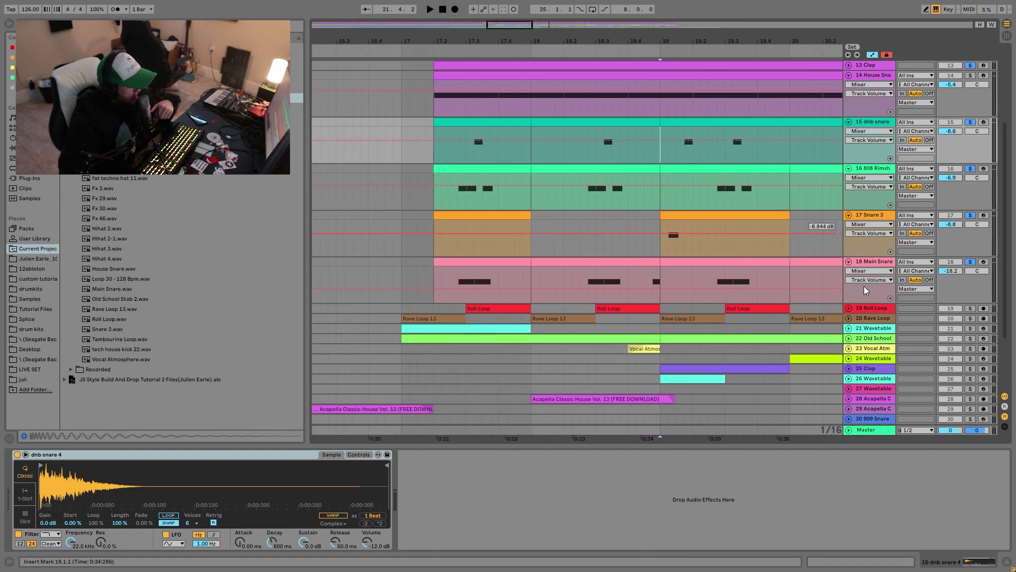
key(space)
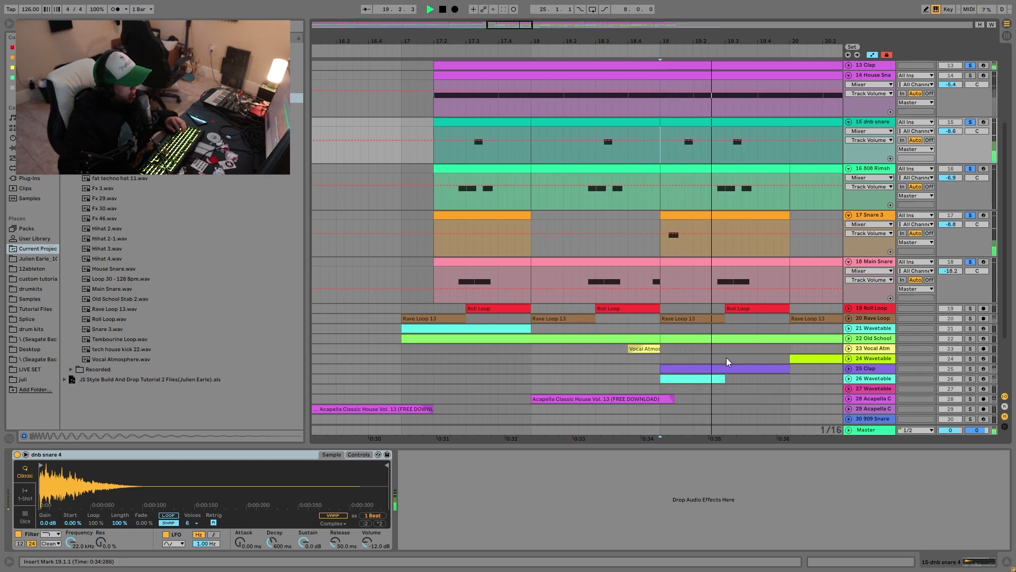
key(space)
Step: Solo only the 808 Rimshot and dnb snare tracks and play them from 19.2.4
click(721, 201)
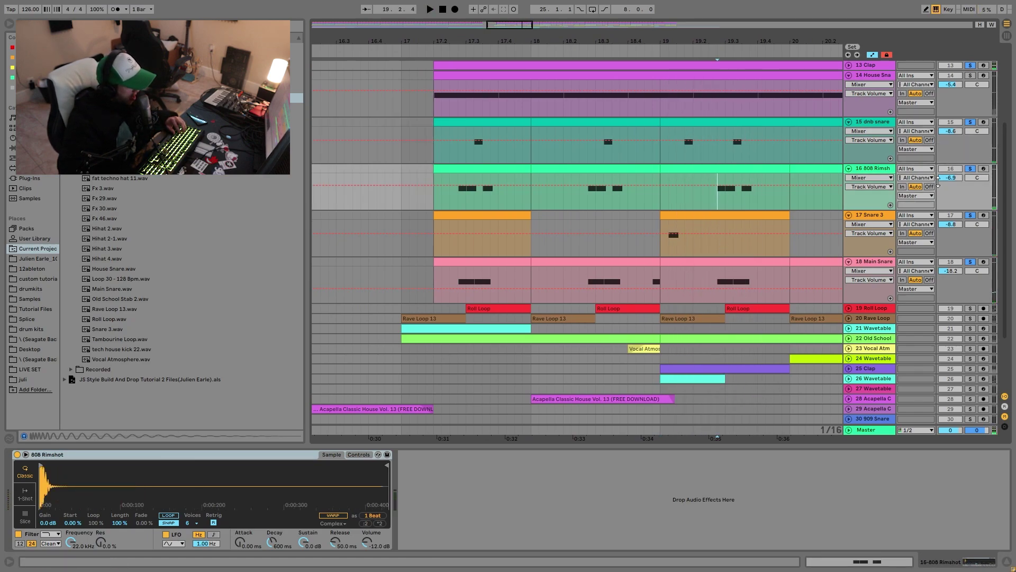
click(971, 169)
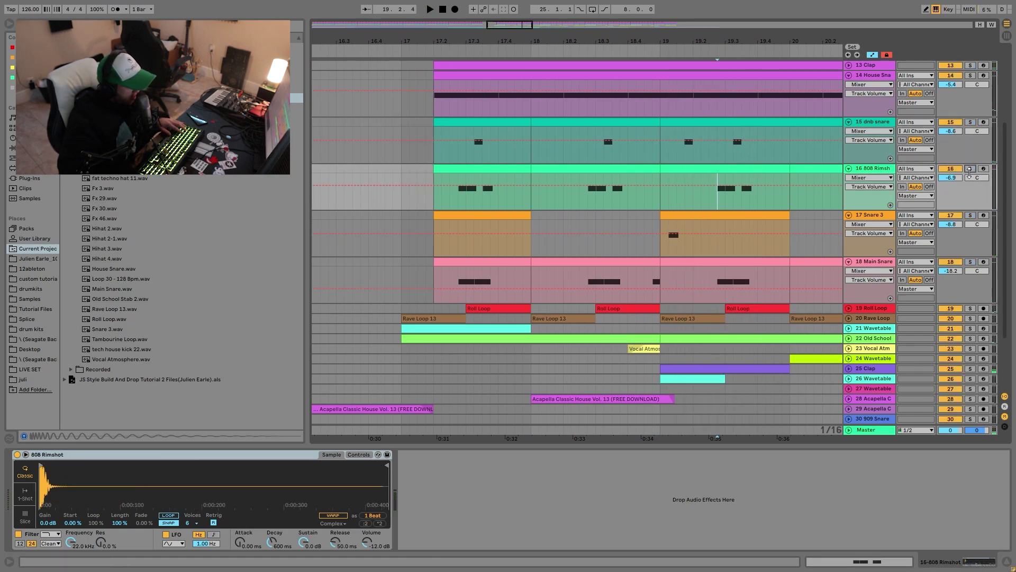
click(971, 122)
key(space)
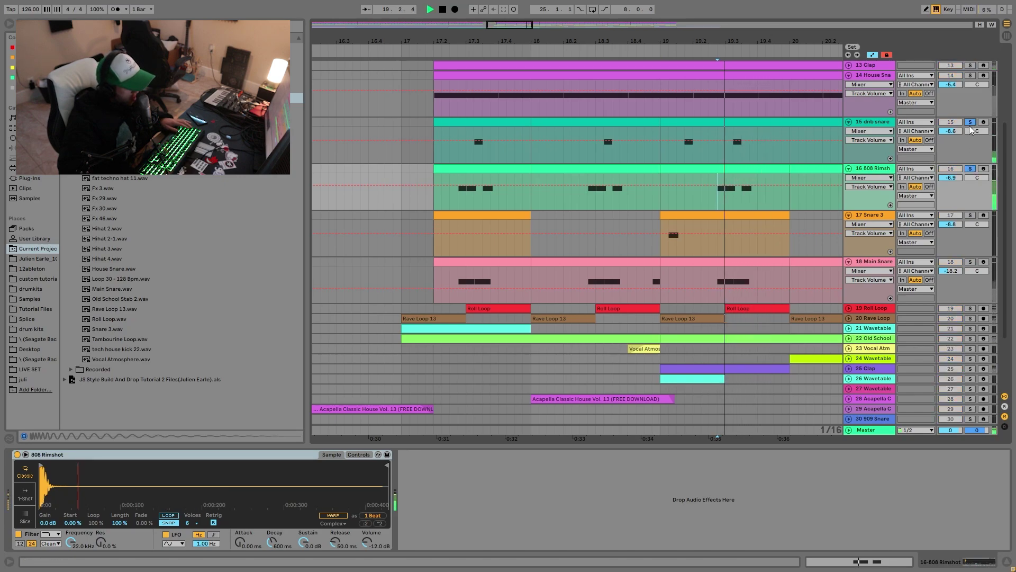
key(space)
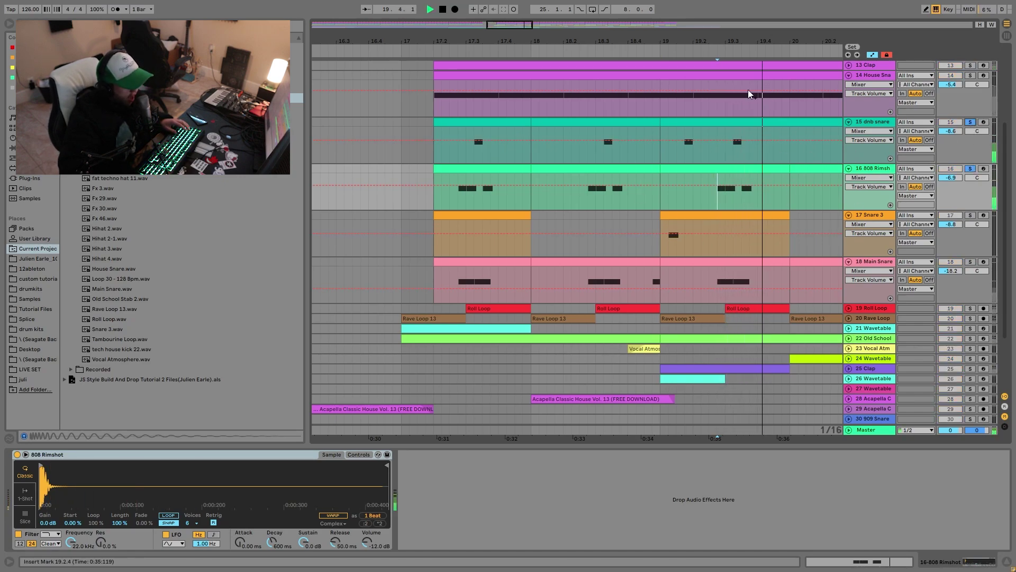
key(space)
Step: Switch the solo to the Roll Loop and Rave Loop tracks, play them, and unfold both to show their waveforms
mouse_move(733, 37)
mouse_down()
mouse_move(734, 21)
mouse_move(699, 36)
mouse_move(690, 26)
mouse_up()
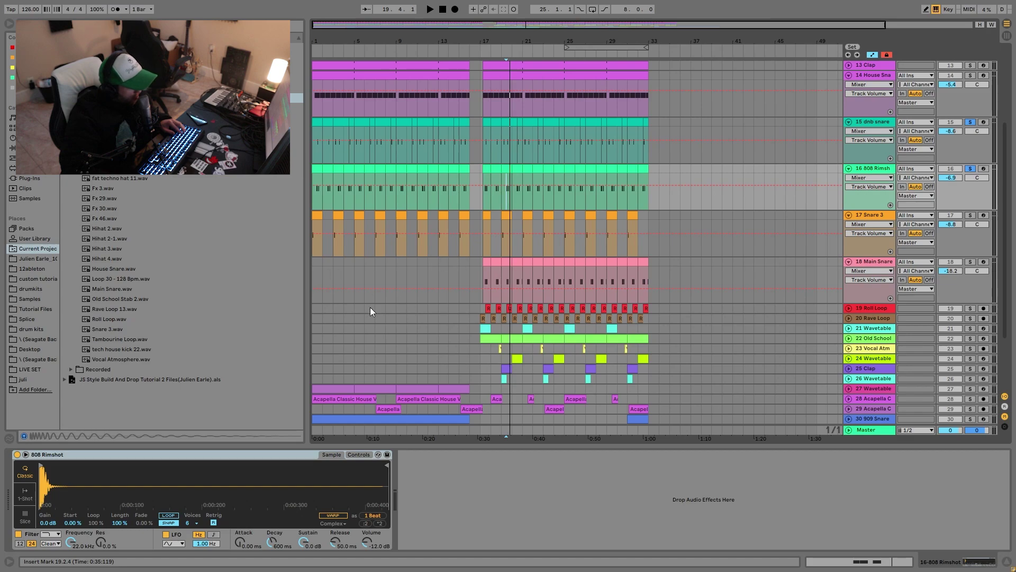
click(973, 319)
key(space)
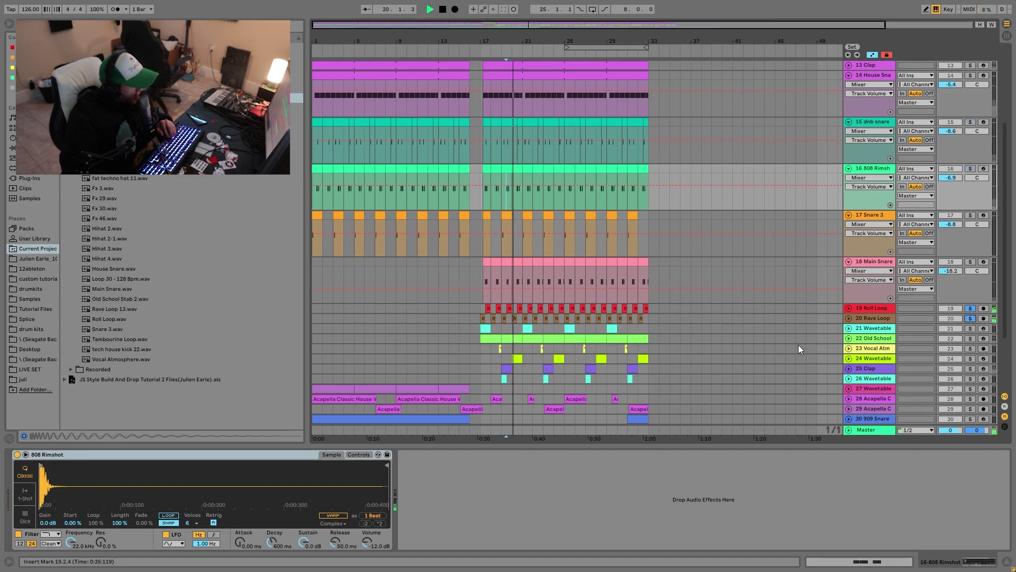
click(849, 318)
click(849, 308)
click(865, 307)
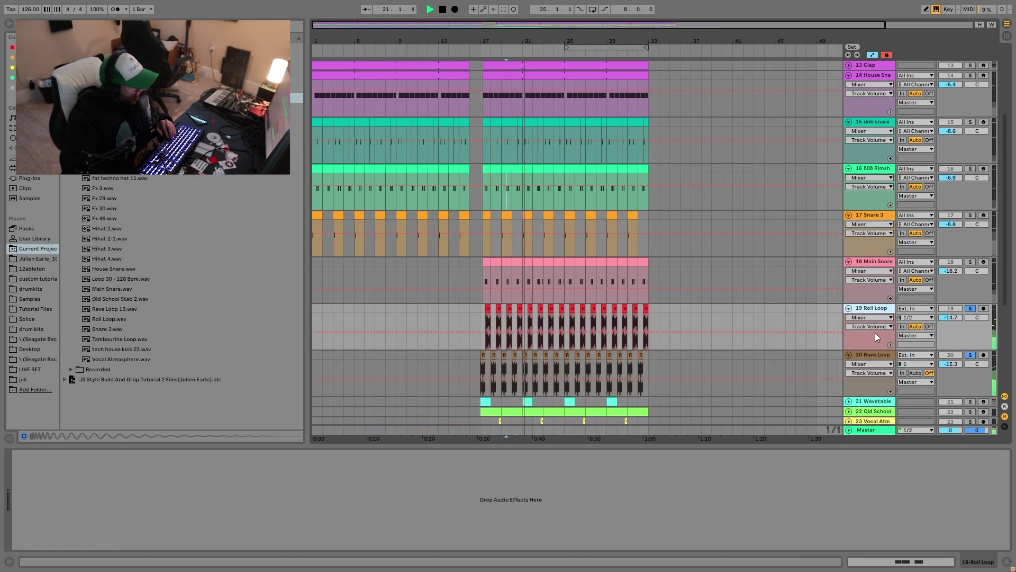
key(space)
click(871, 354)
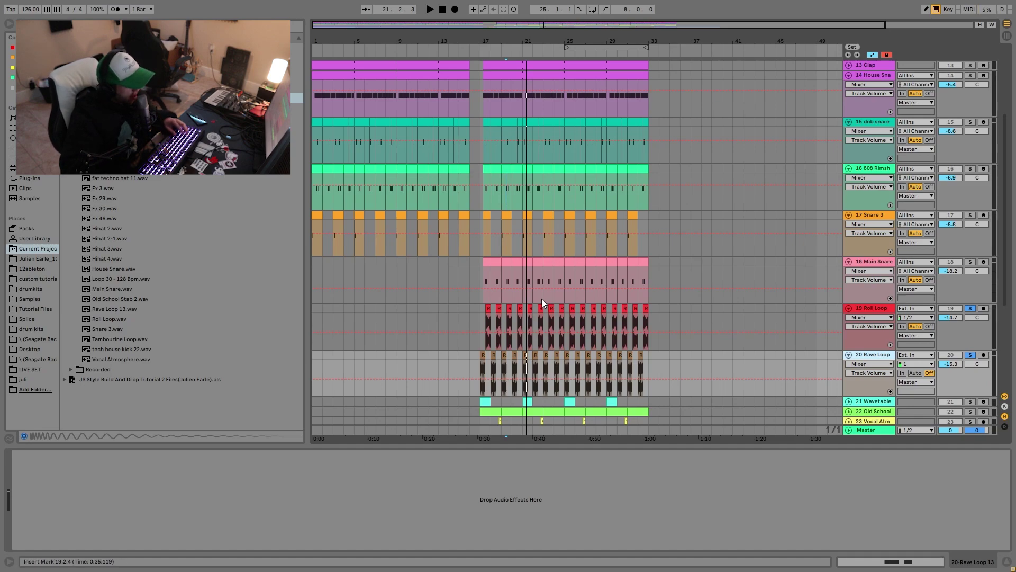
Step: Select the Rave Loop clip at bar 21 and play the two soloed loops from there
drag(517, 45, 527, 43)
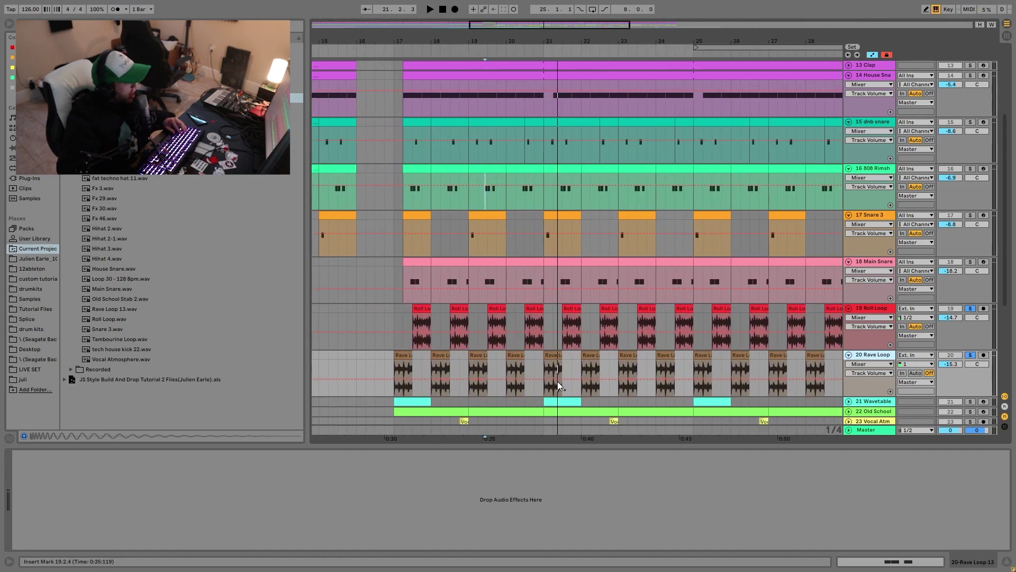
click(545, 357)
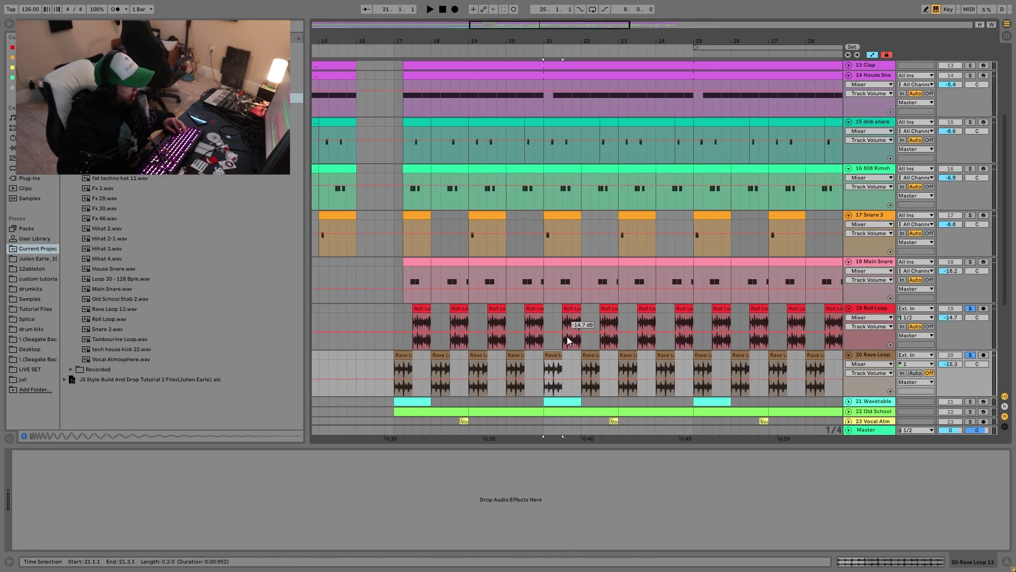
key(space)
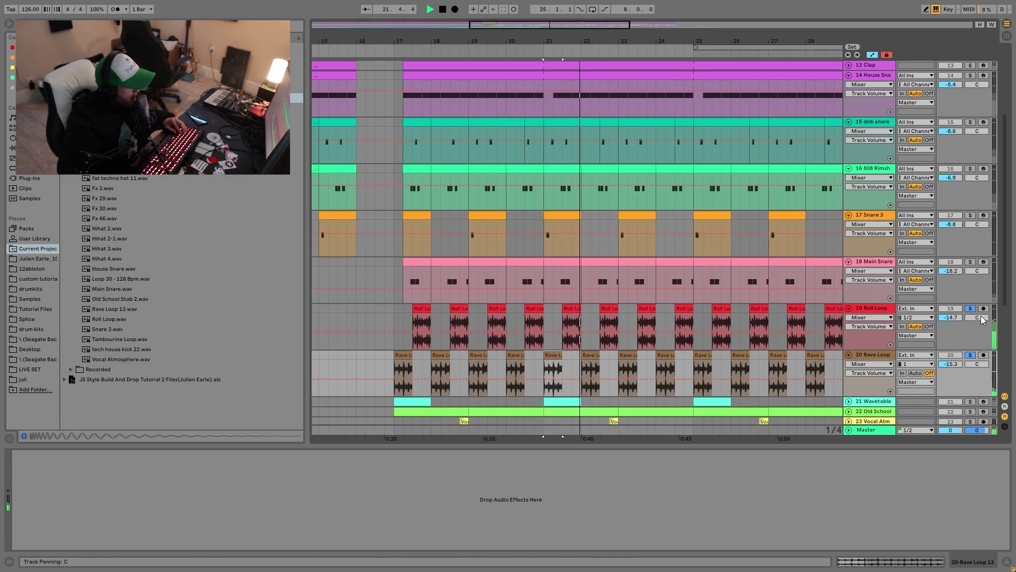
key(space)
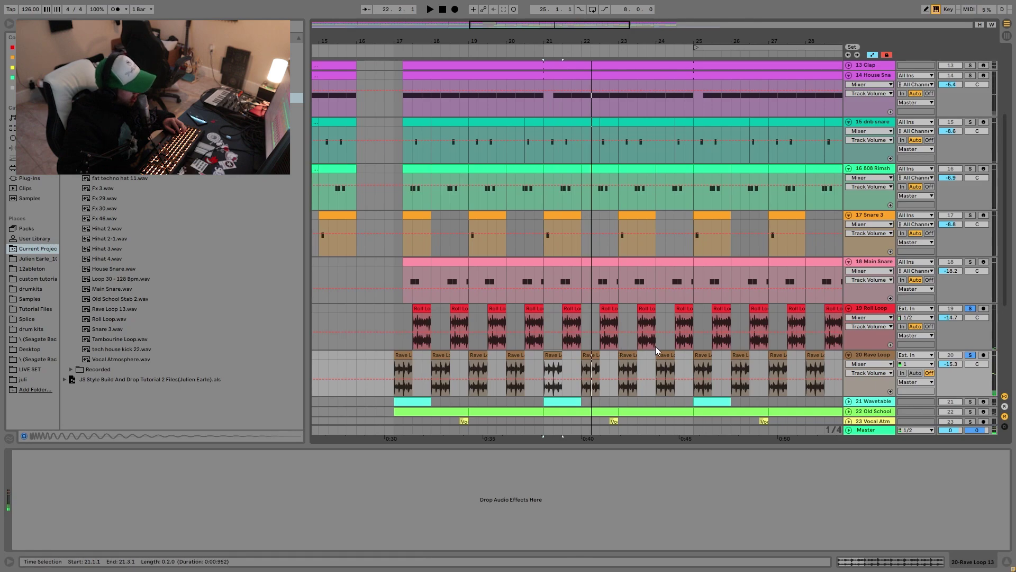
Step: Play the full mix from bar 21 without solos, and replay it with the Rave Loop and Roll Loop tracks muted
key(space)
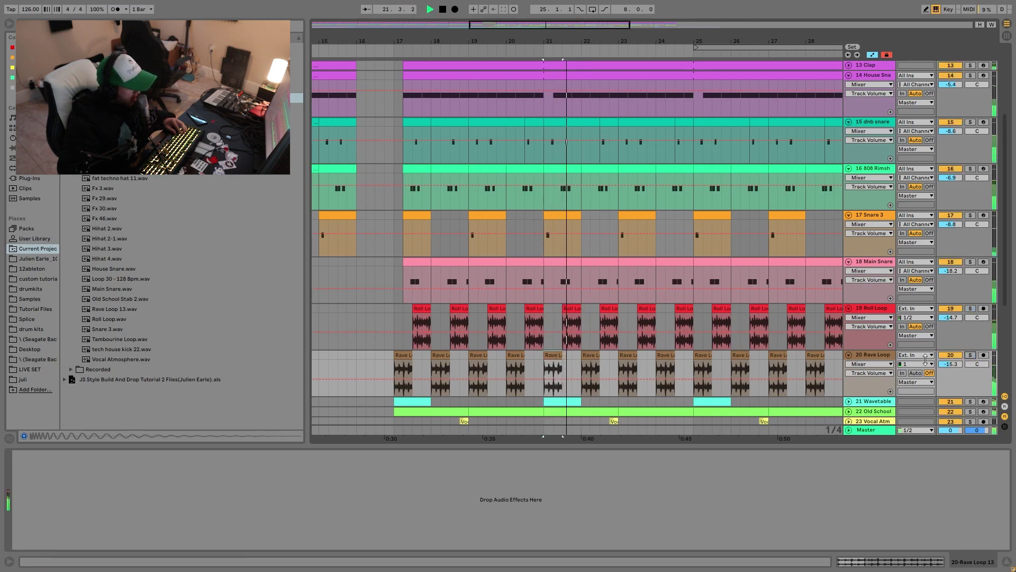
key(space)
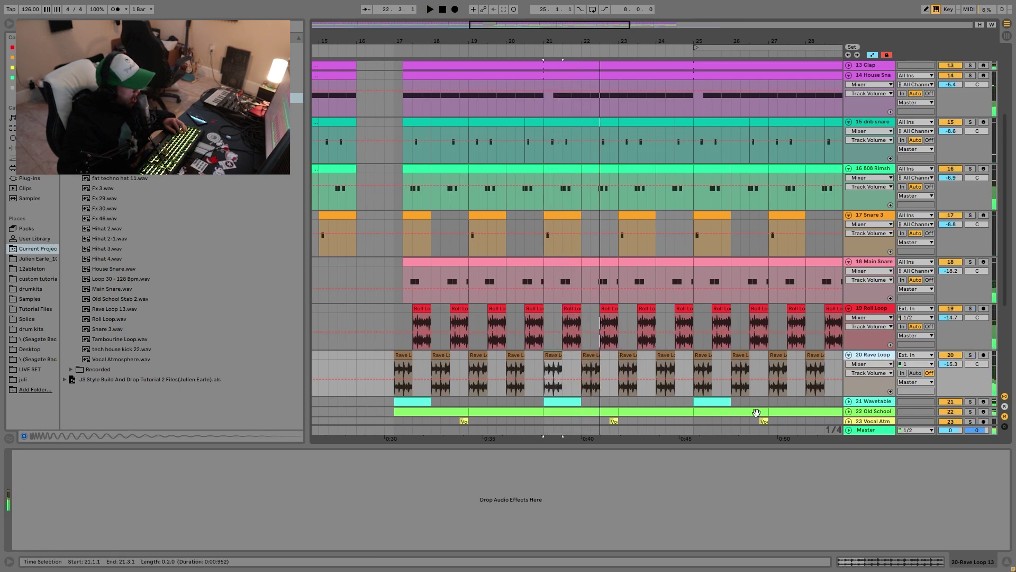
click(949, 356)
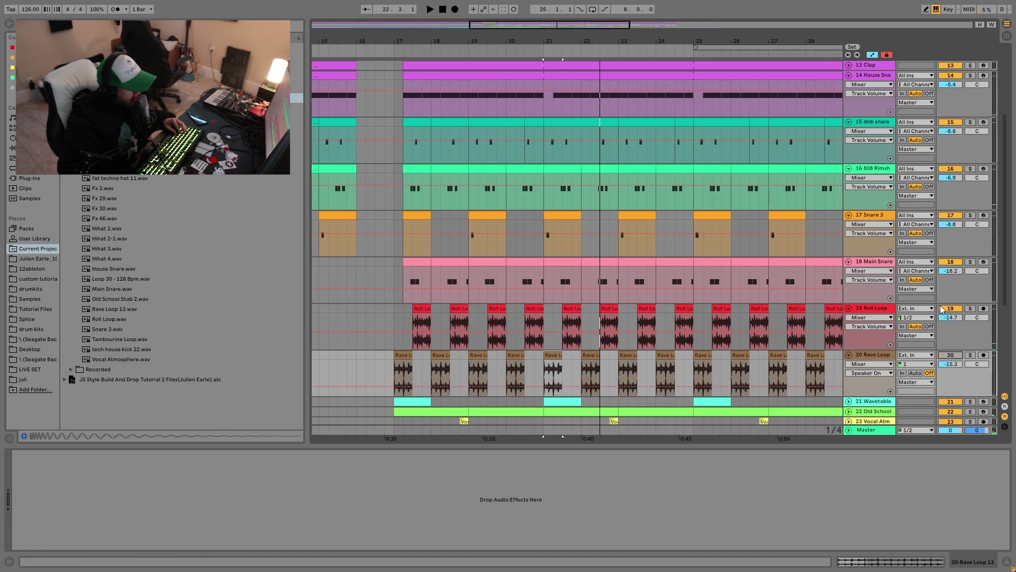
key(space)
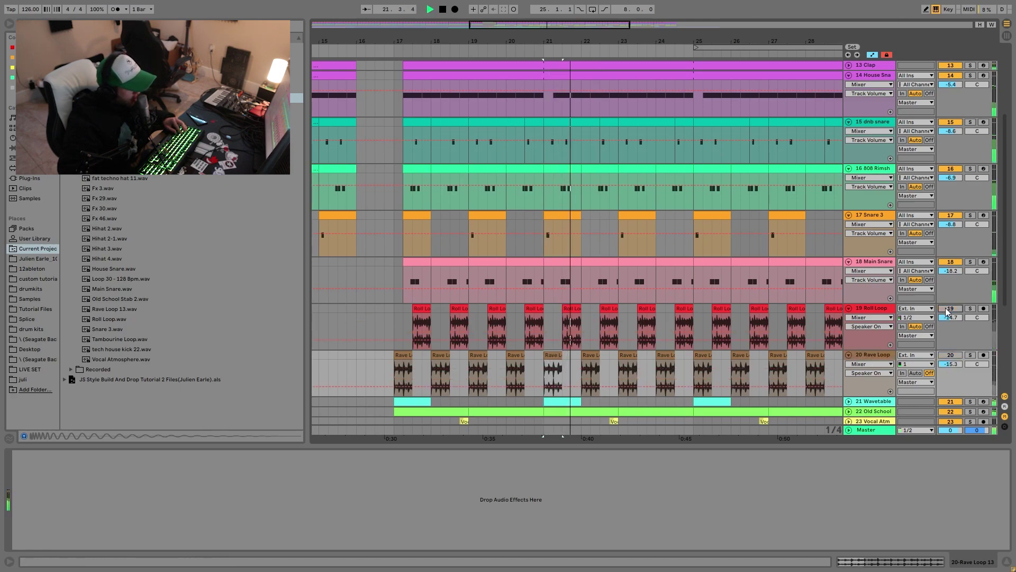
key(space)
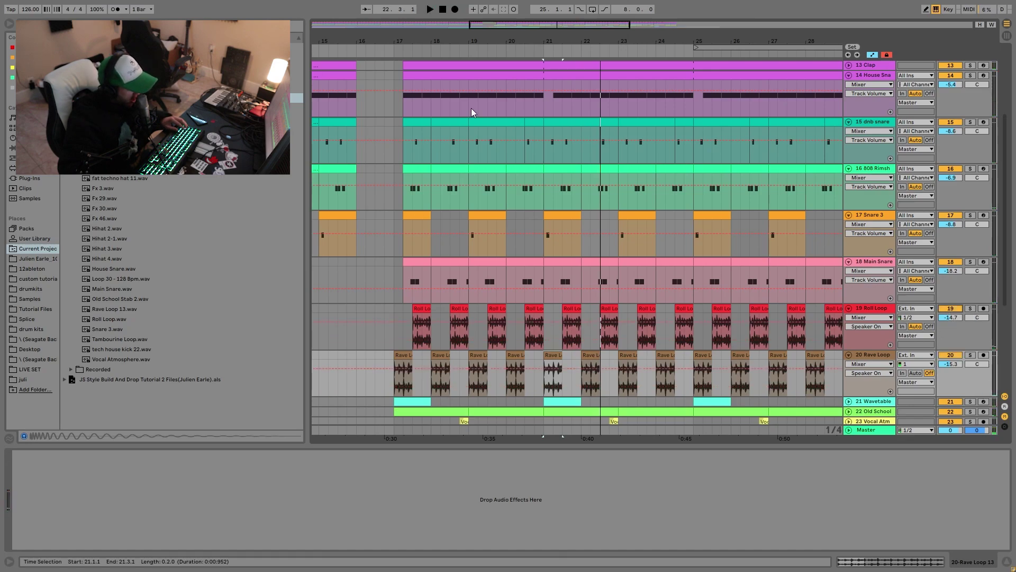
Step: Replay the full mix from bar 21 with both loops active, and solo the Rave Loop and Roll Loop tracks during playback
key(space)
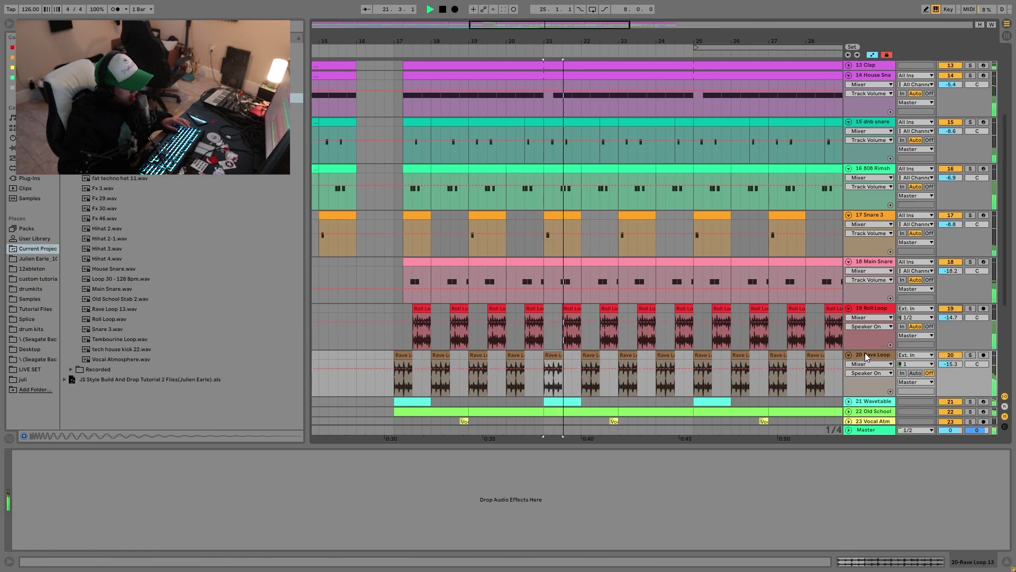
scroll(869, 357, down, 3)
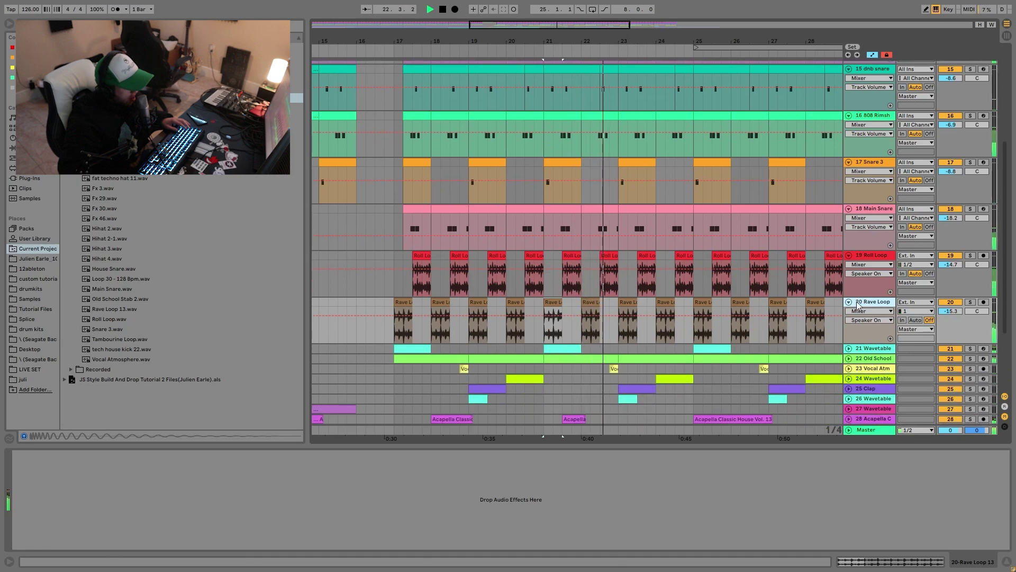
click(971, 302)
ctrl+click(970, 256)
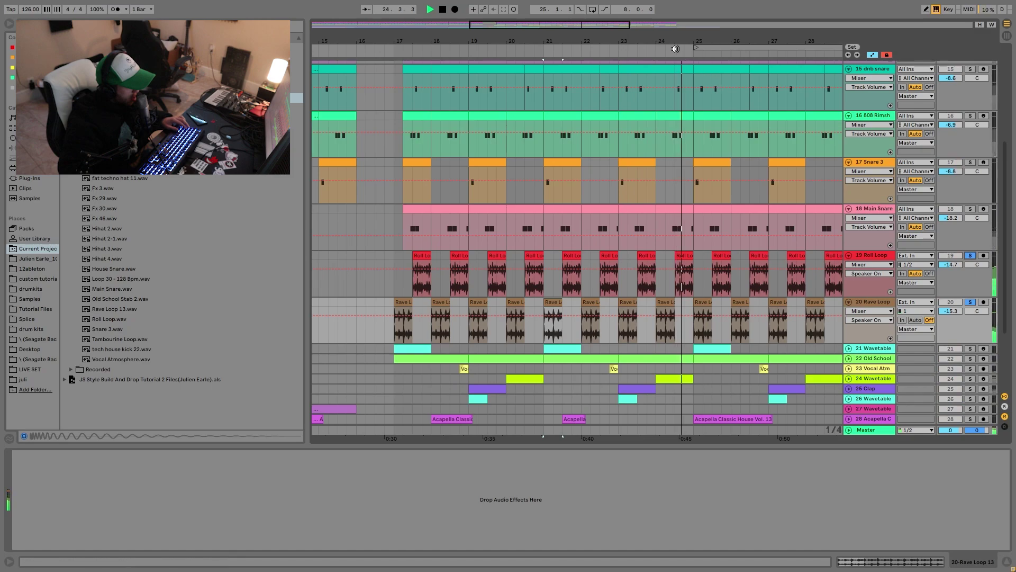
key(space)
scroll(554, 168, down, 4)
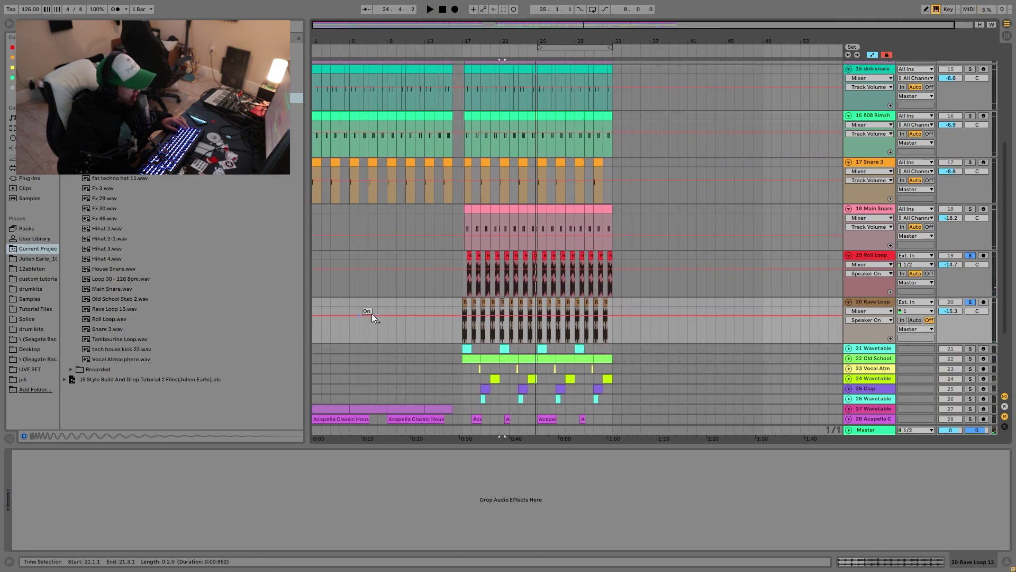
Step: Select tracks 21 Wavetable through 26 Wavetable and solo them together
scroll(358, 286, down, 3)
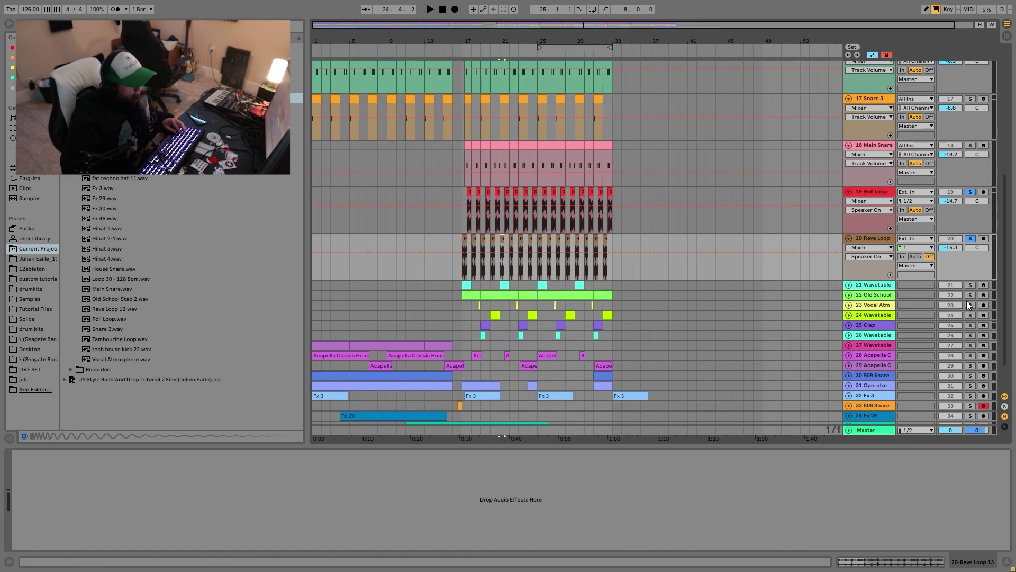
scroll(964, 313, down, 2)
click(875, 247)
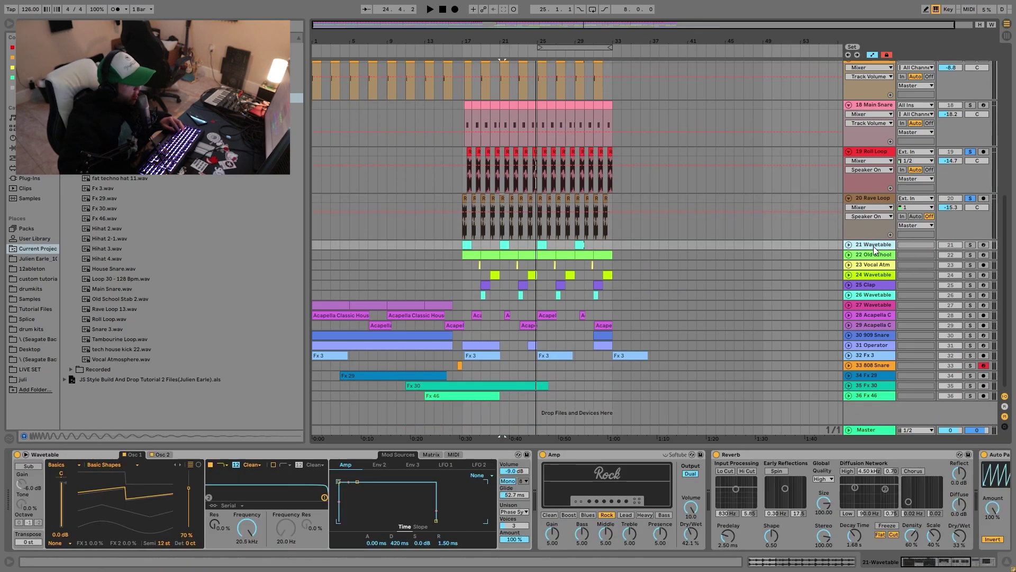
click(877, 296)
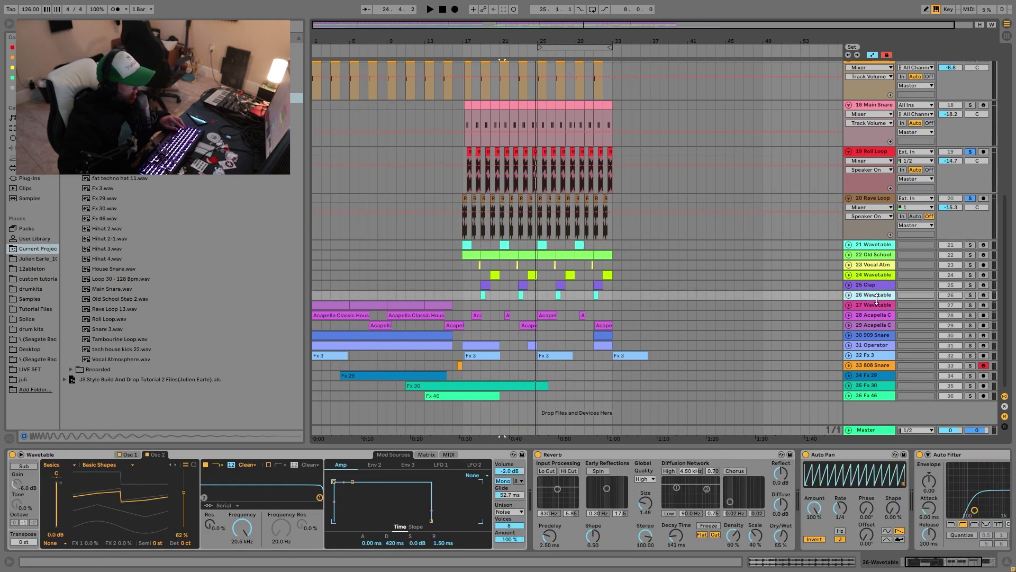
click(873, 249)
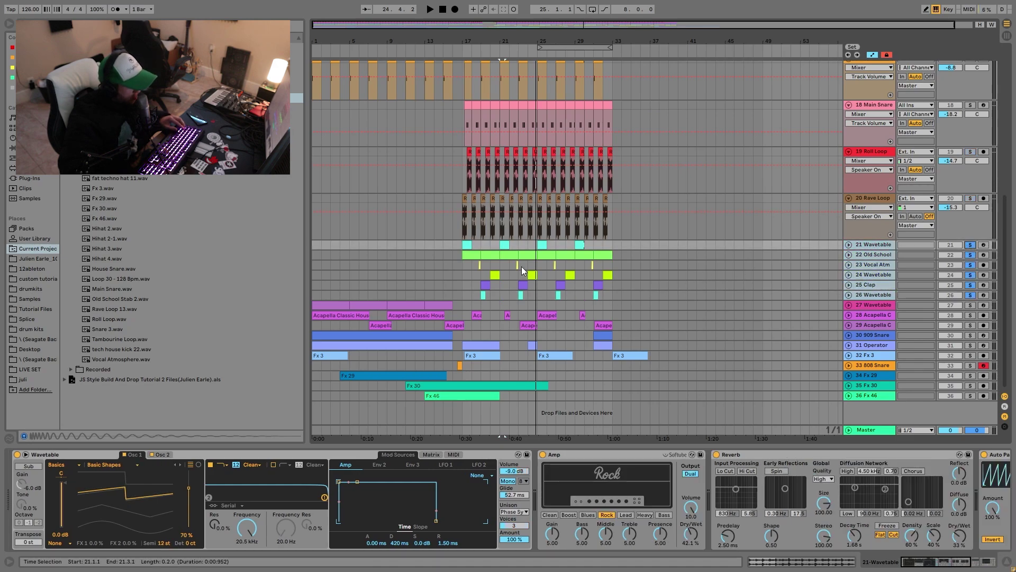
Step: Play the soloed tracks from bar 17 and unfold the 21 Wavetable and 22 Old School tracks to show their notes
click(465, 246)
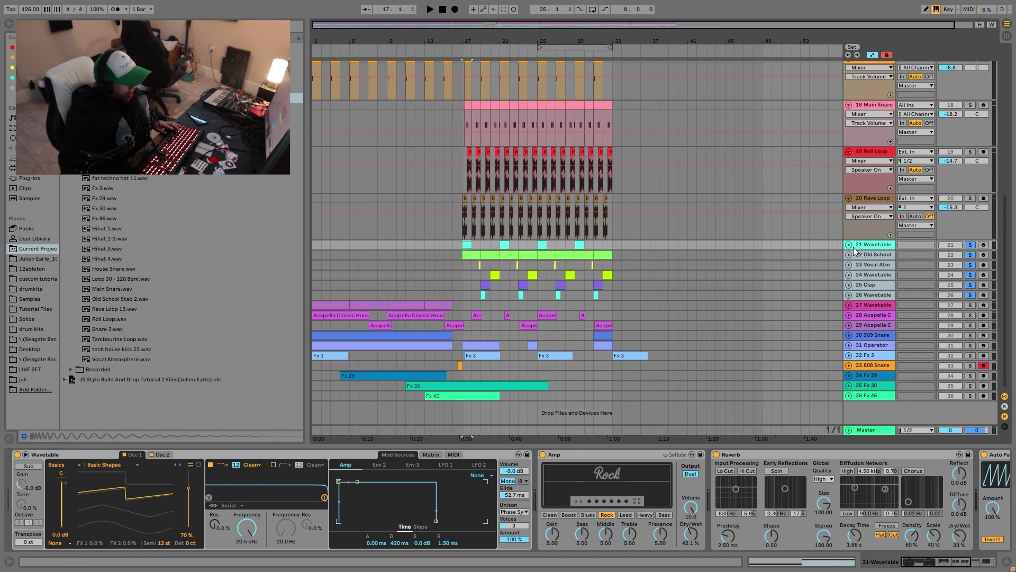
click(849, 245)
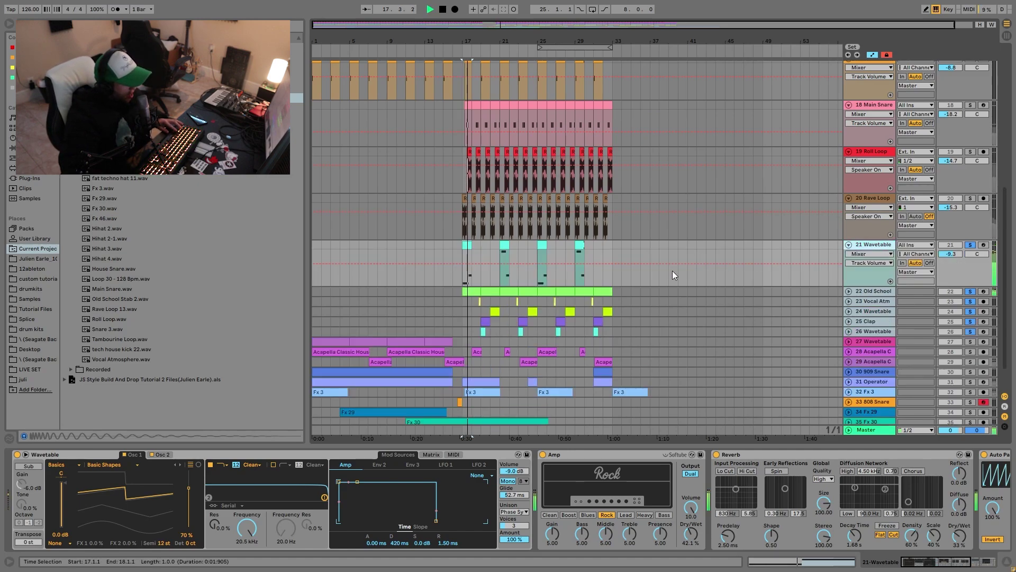
scroll(672, 271, down, 2)
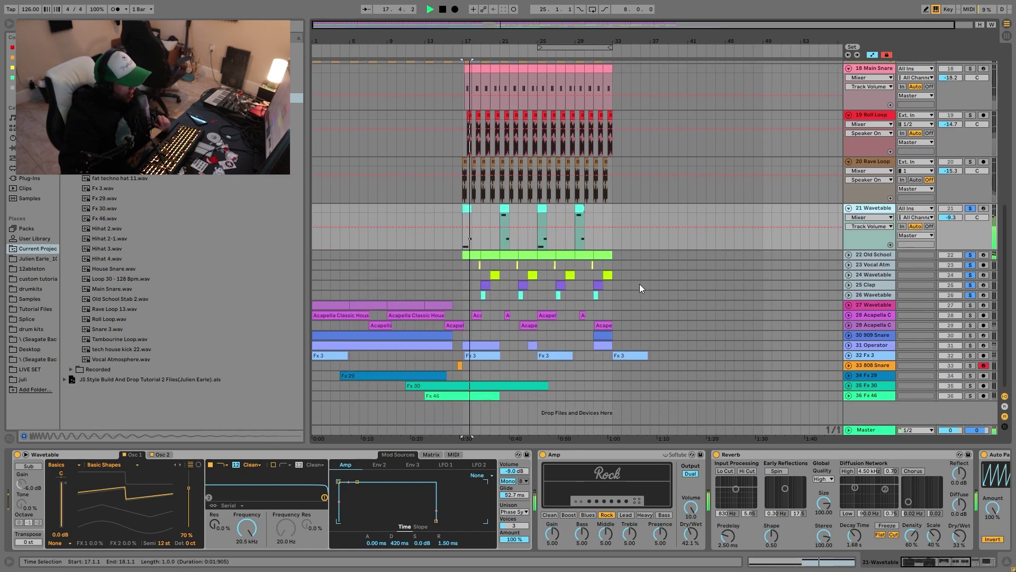
click(849, 255)
scroll(834, 292, down, 2)
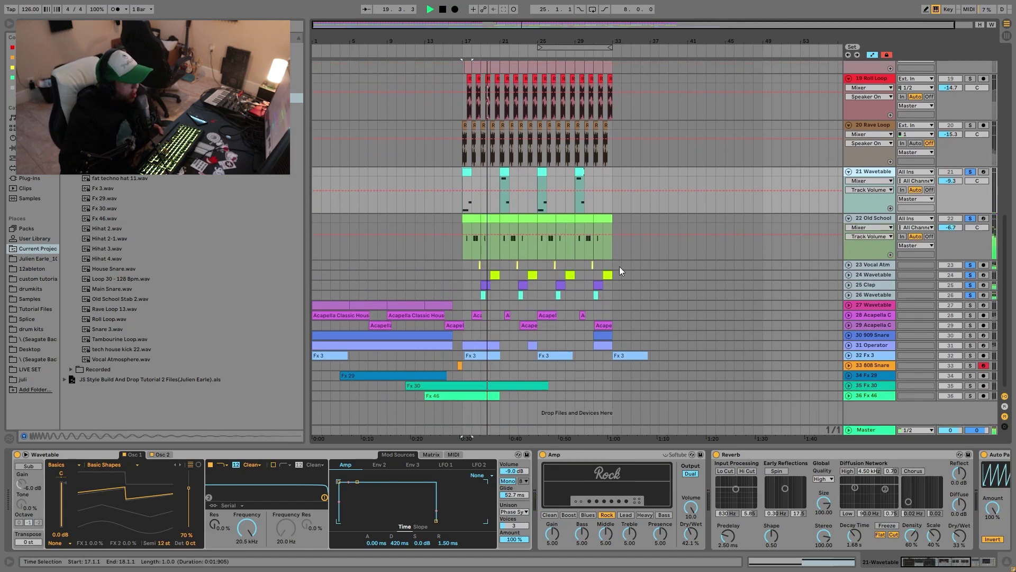
drag(473, 45, 521, 148)
key(space)
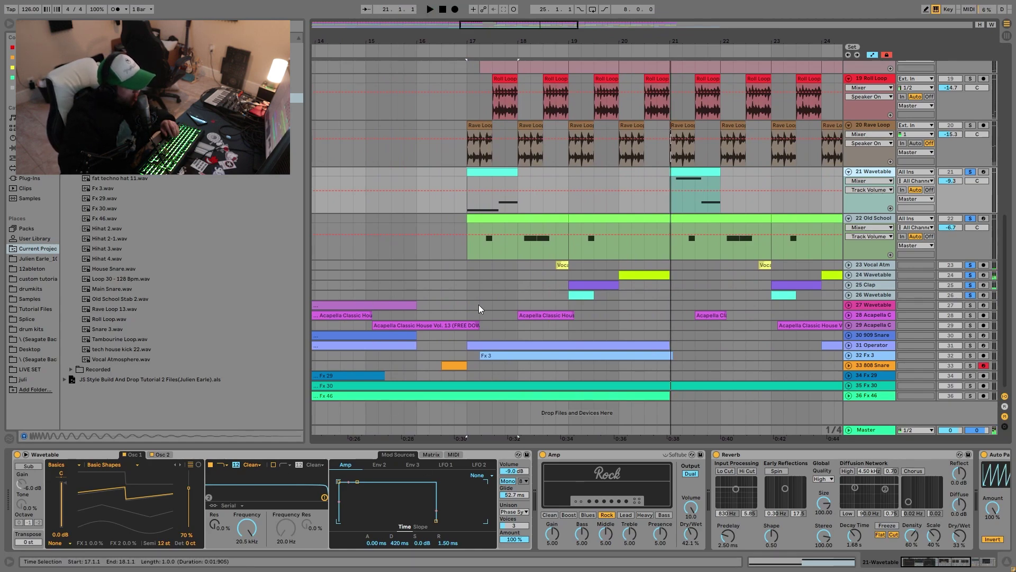
Step: Solo only track 21 Wavetable, play its clip at bar 17, and open that clip's MIDI notes
click(968, 174)
click(496, 171)
key(space)
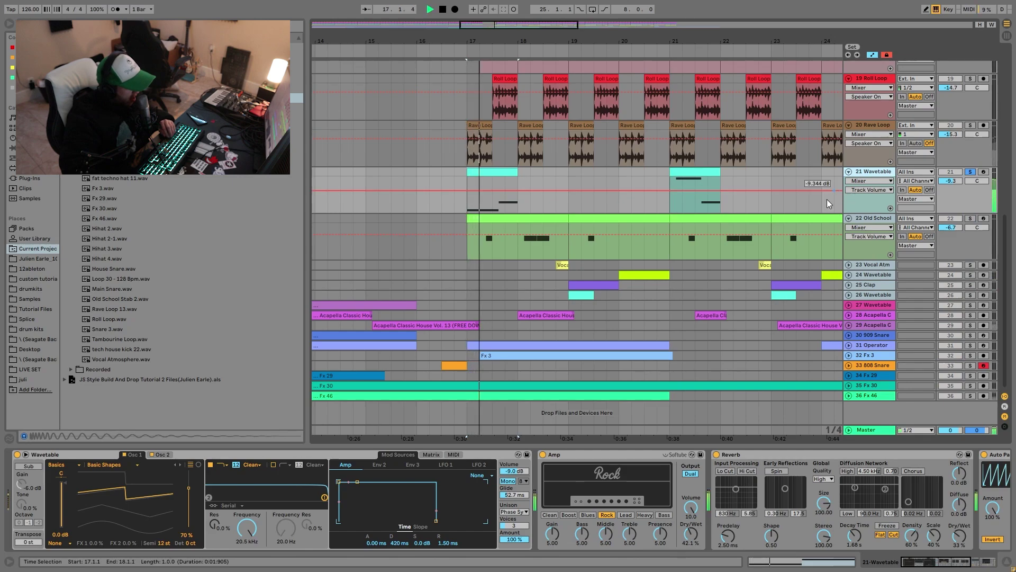
key(space)
drag(497, 170, 511, 171)
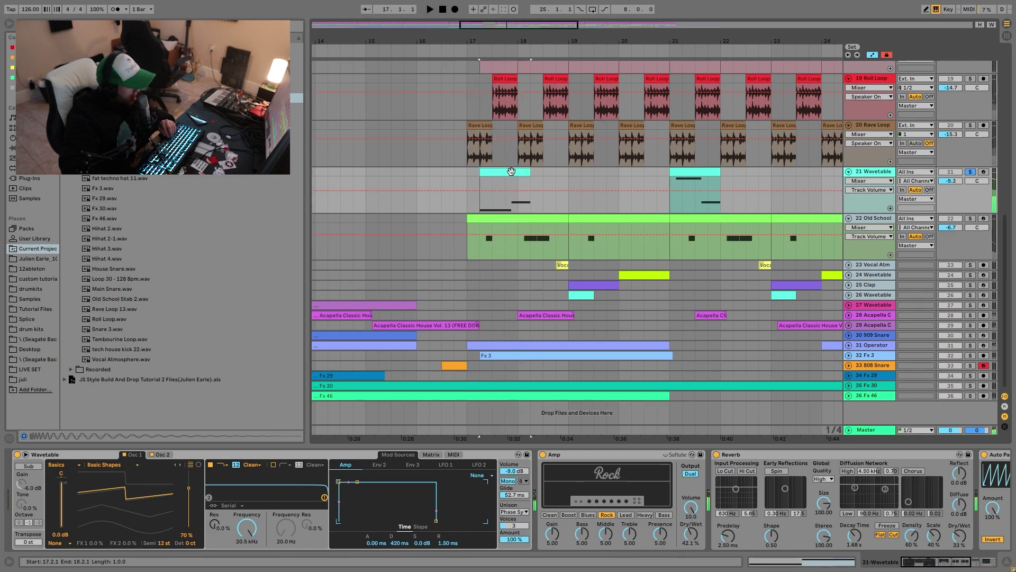
key(ctrl+z)
double_click(482, 172)
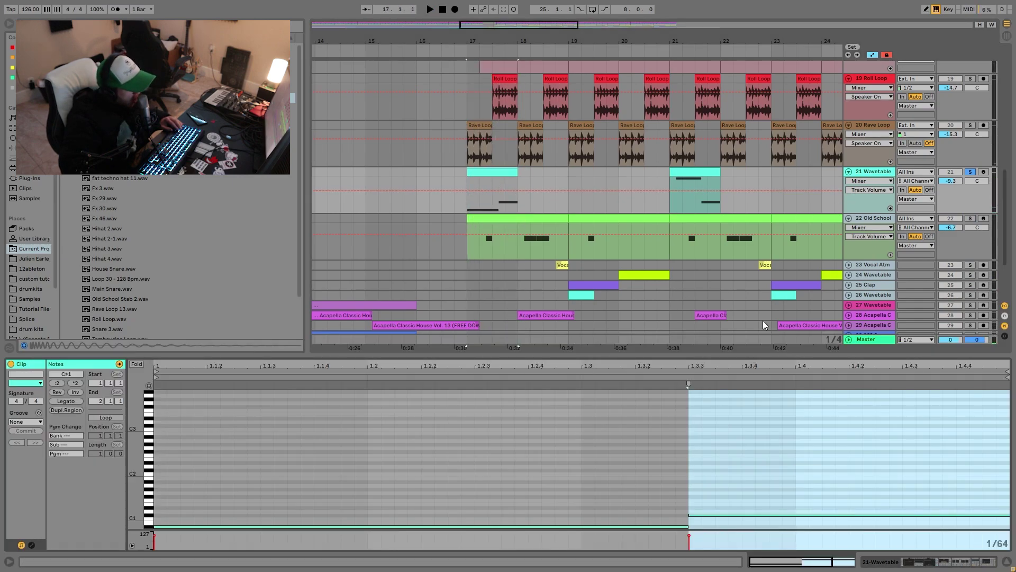
Step: Show the device chain of track 21 Wavetable through to Auto Filter and replay its bar 17 clip
click(870, 172)
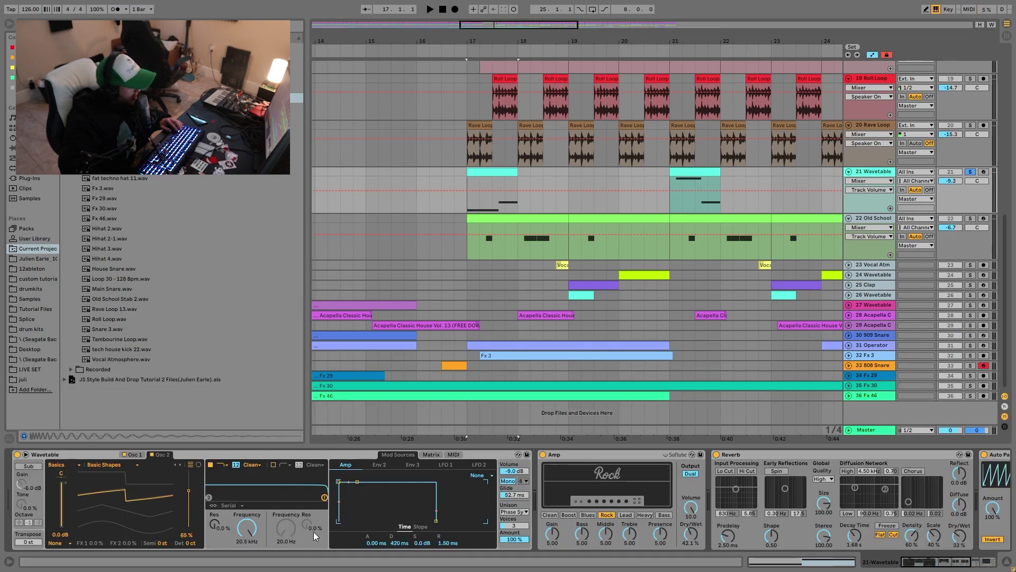
scroll(524, 535, right, 10)
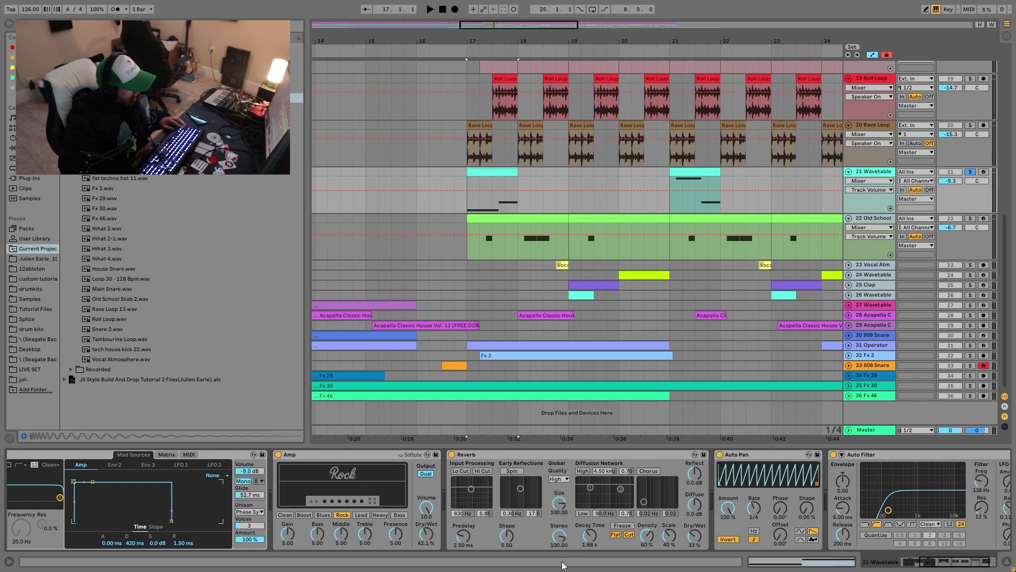
key(space)
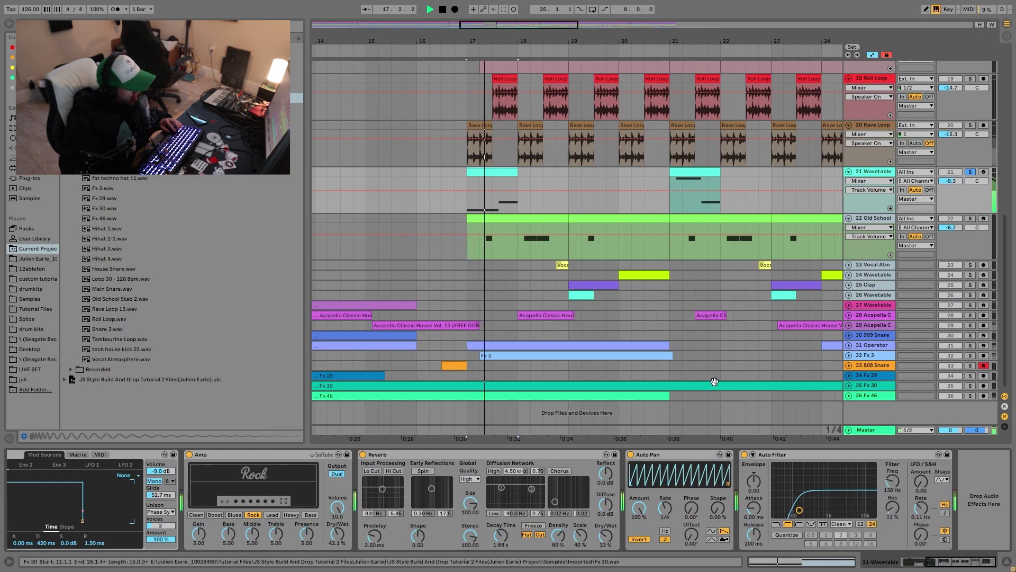
key(space)
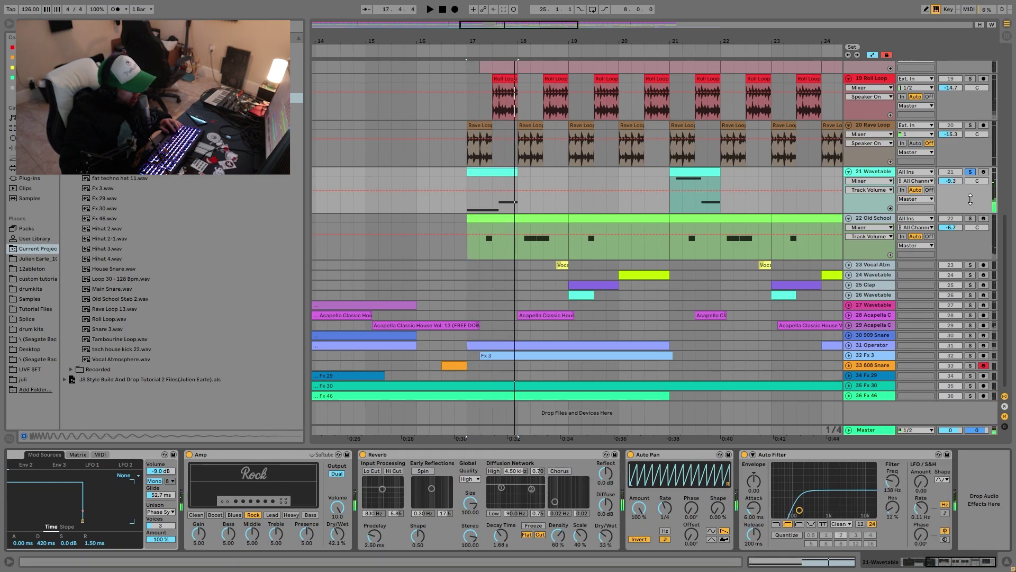
Step: Add 22 Old School to the solo, play both tracks from bar 17, and show the Old School track's devices
ctrl+click(971, 218)
key(space)
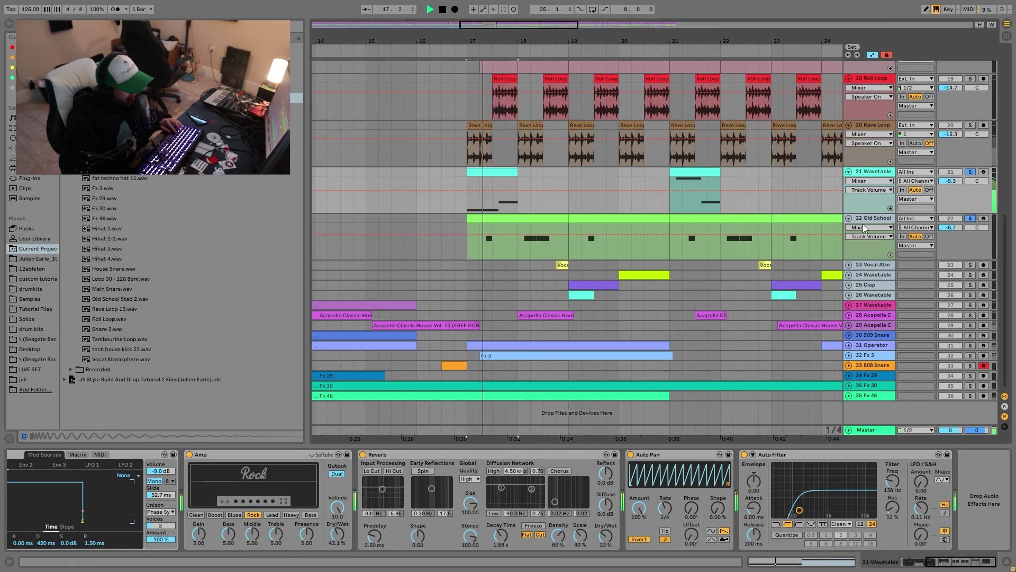
click(866, 217)
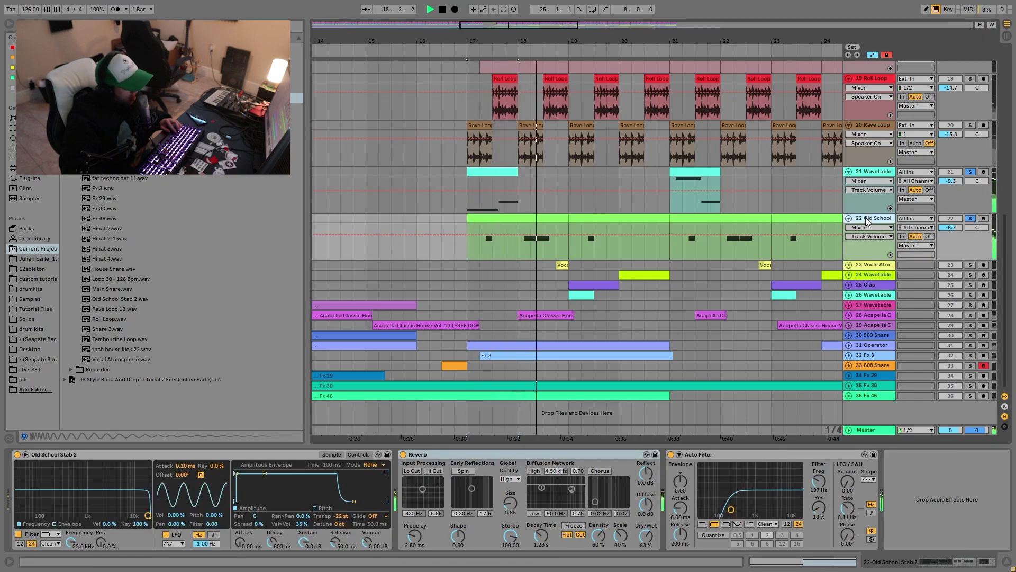
key(space)
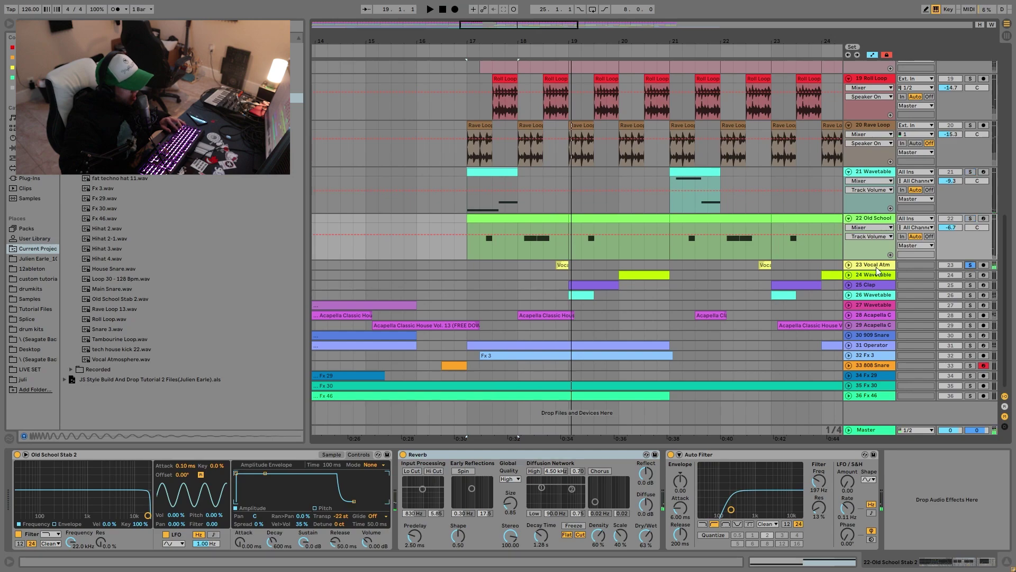
Step: Play the soloed 23 Vocal Atmosphere track from bar 18.3, just before its first clip
click(543, 266)
key(space)
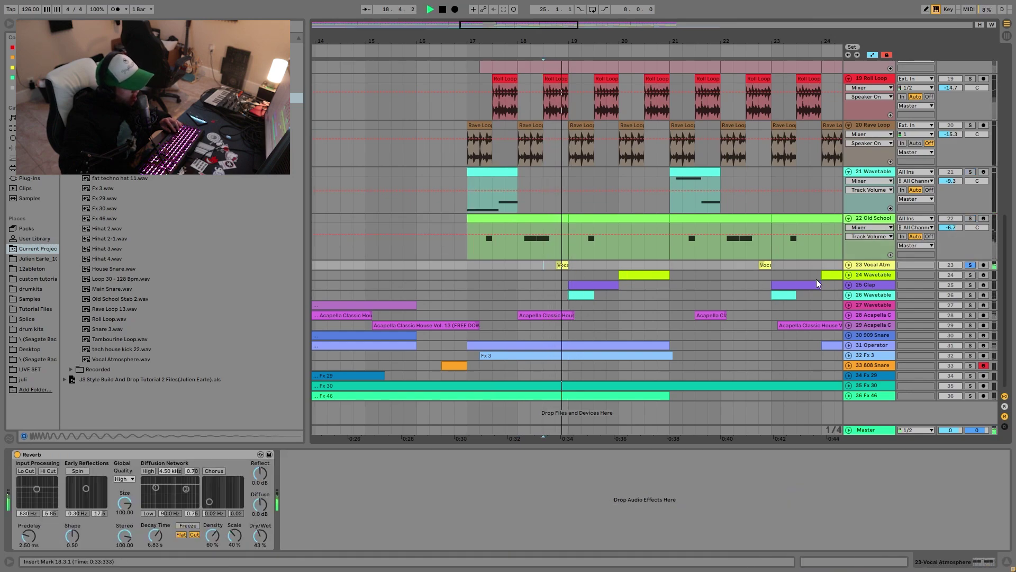
key(space)
Step: Solo 25 Clap together with 26 Wavetable, unfold both tracks, and play them from bar 19
click(970, 286)
key(space)
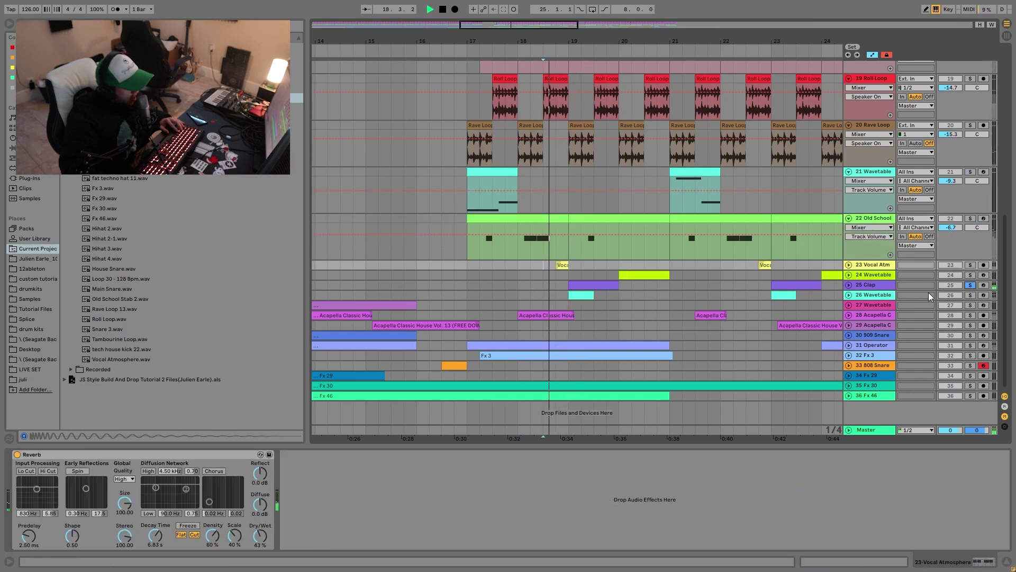
click(967, 295)
click(849, 295)
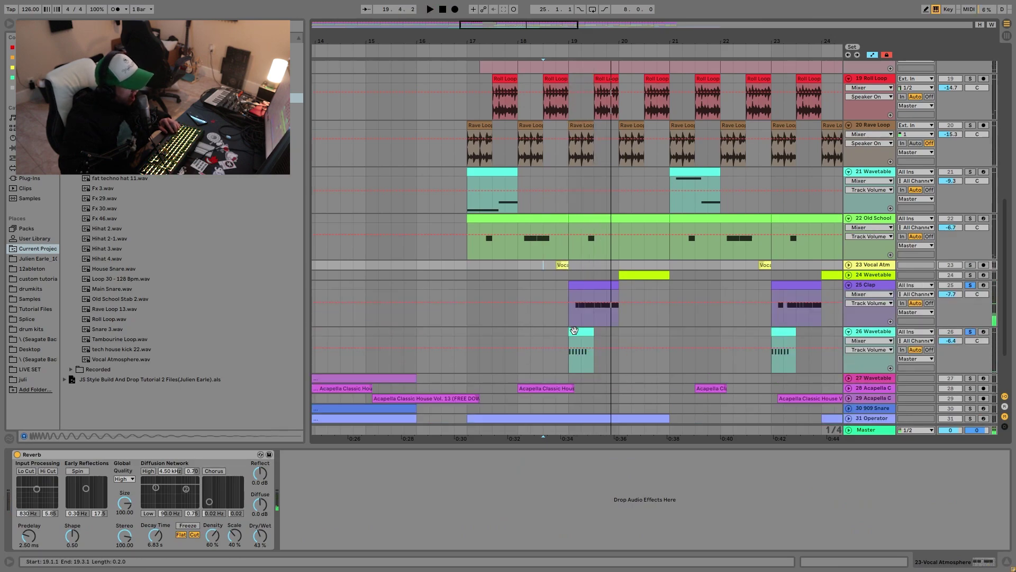
click(574, 331)
key(space)
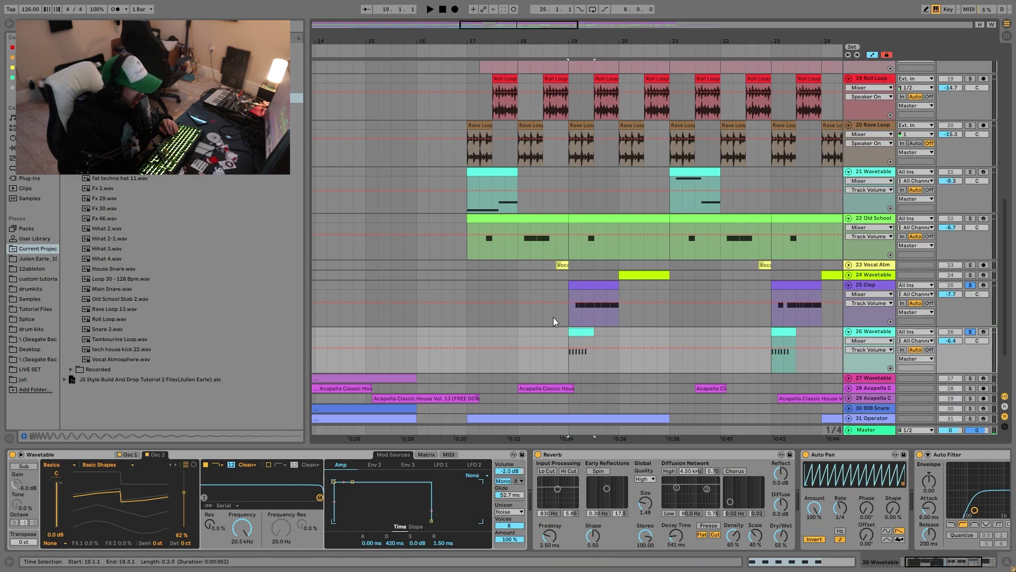
key(space)
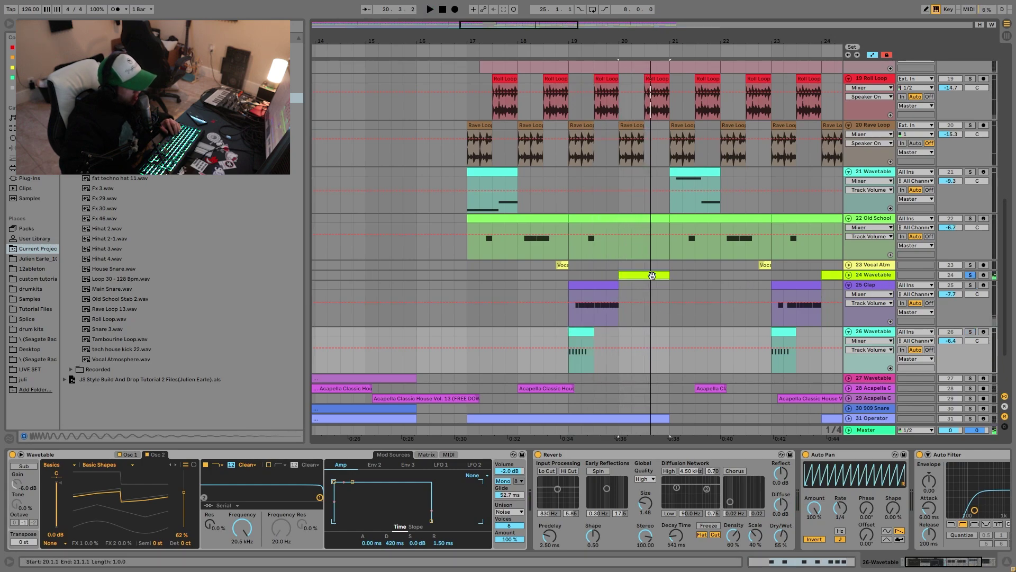
Step: Play the soloed 24 Wavetable track from bar 20, unfold it, and open the MIDI notes of its bar 24 clip
key(space)
click(849, 275)
scroll(815, 300, right, 1)
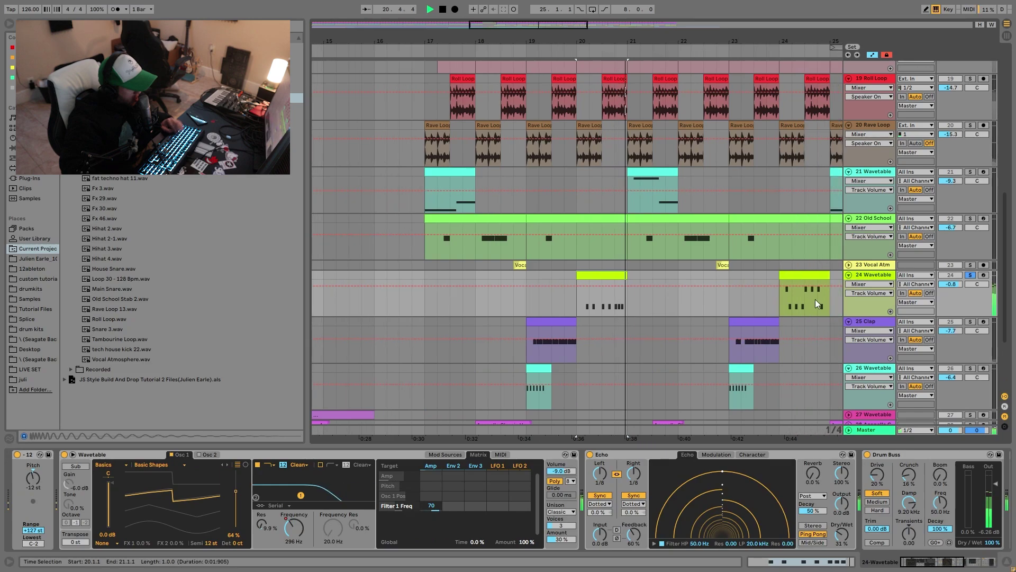
double_click(805, 274)
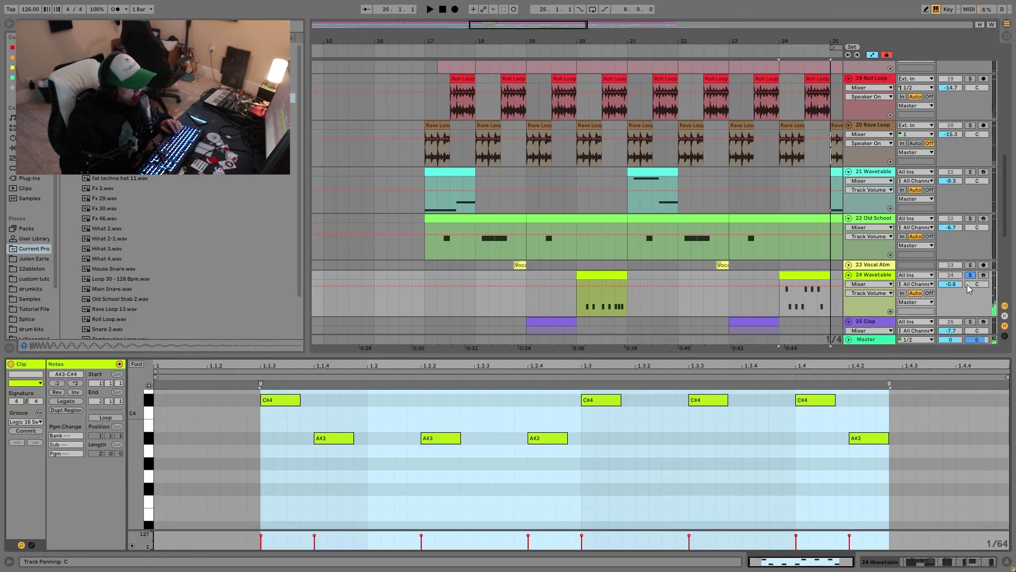
Step: Play the full mix from bar 24 without solos and show the devices on track 24 Wavetable
key(space)
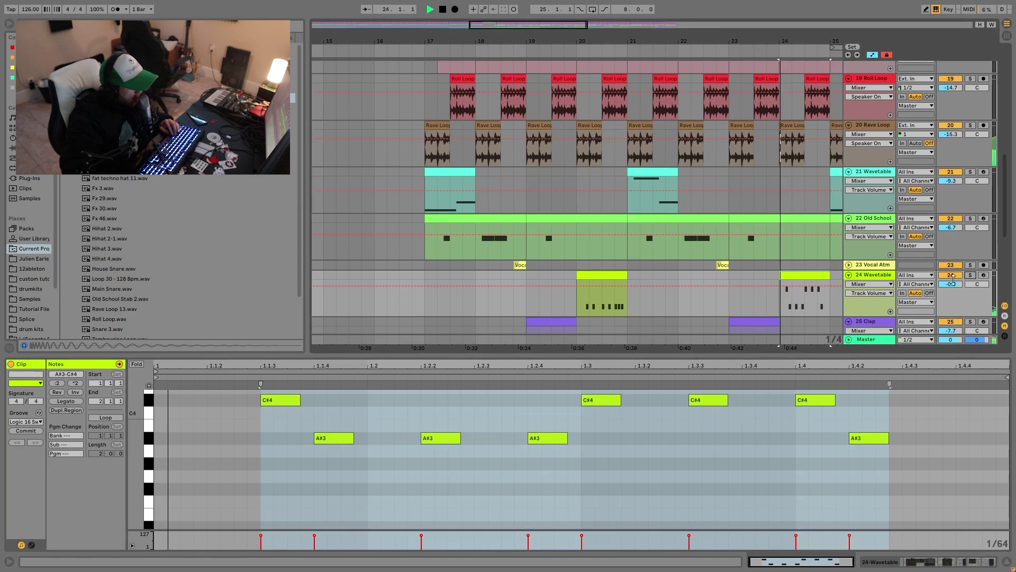
click(877, 276)
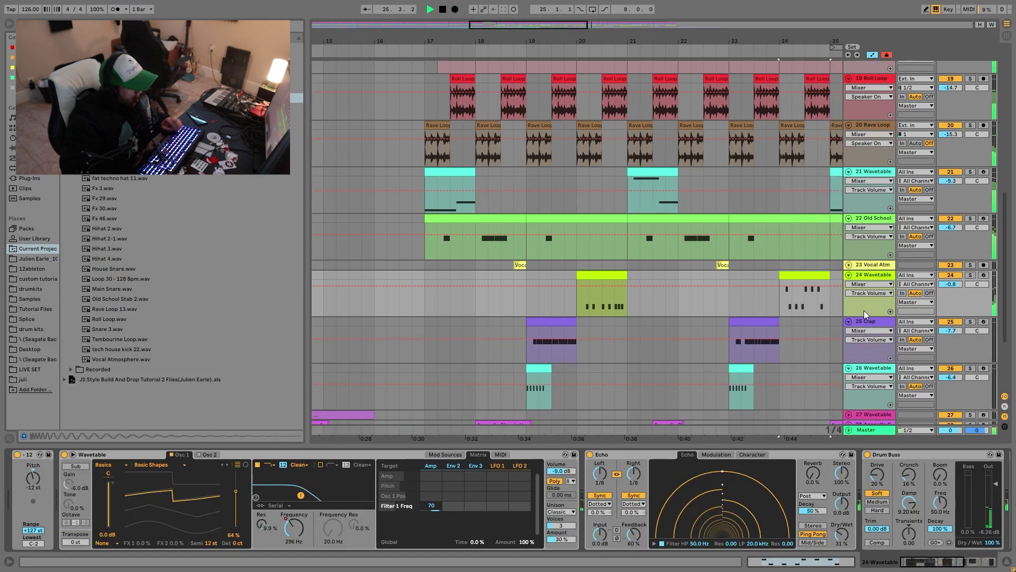
key(space)
Step: Solo track 24 Wavetable, show its Filter 1 Freq automation, and play it from bar 24
click(971, 275)
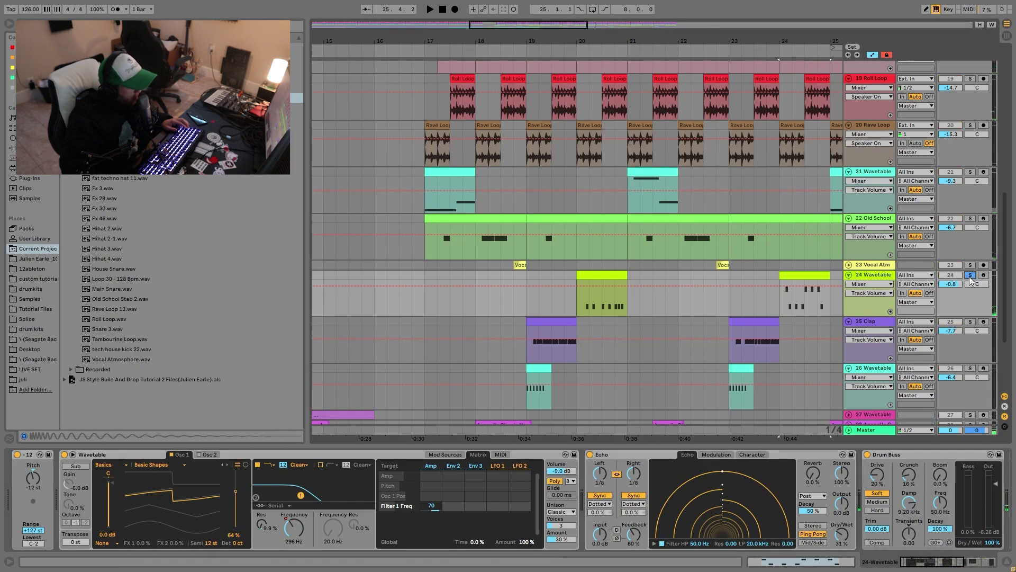
click(289, 525)
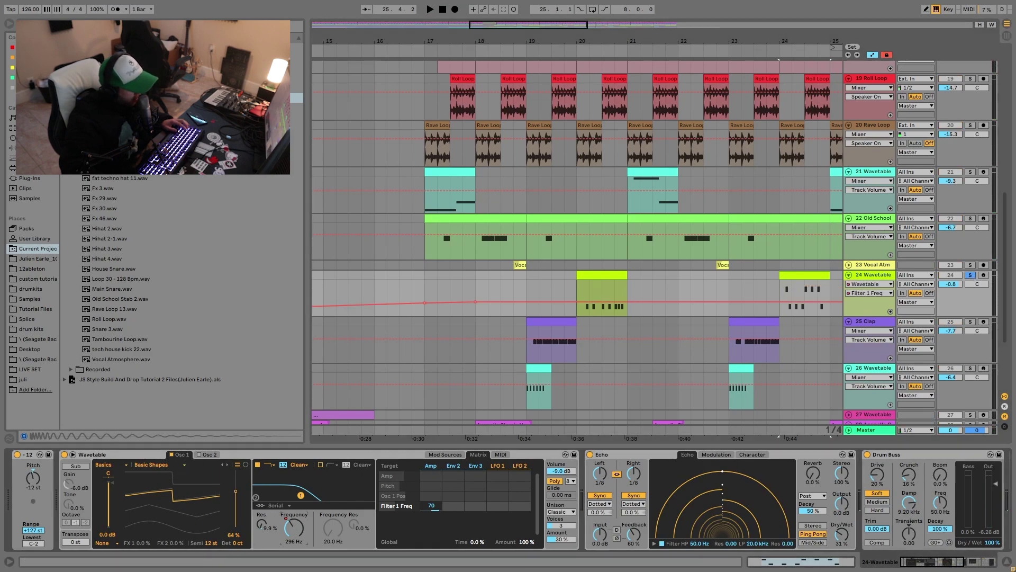
key(space)
mouse_move(634, 38)
mouse_down()
mouse_move(634, 10)
mouse_move(634, 31)
mouse_up()
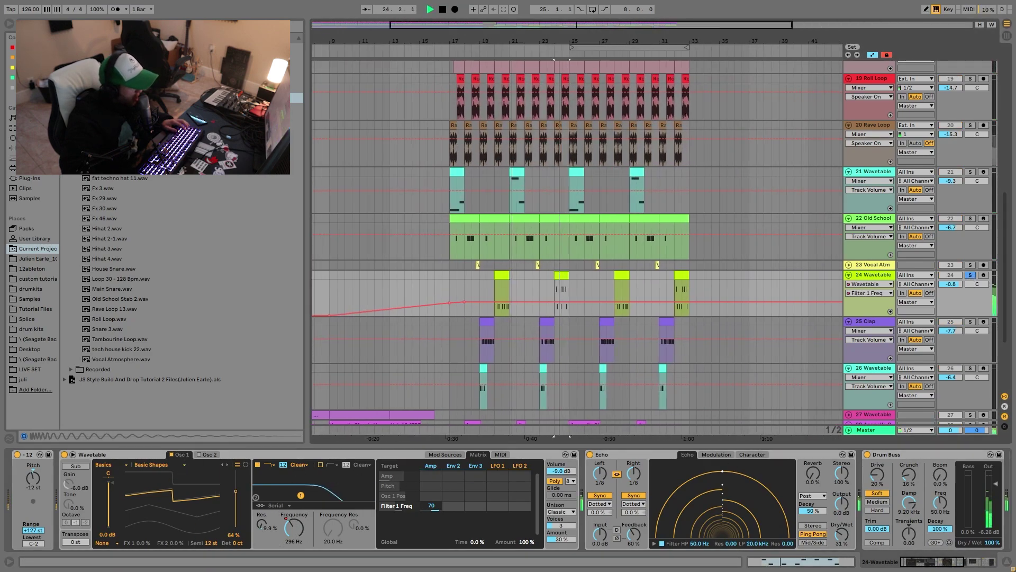
Step: Delete the Filter 1 Freq automation on track 24 Wavetable and take the track out of solo
right_click(303, 530)
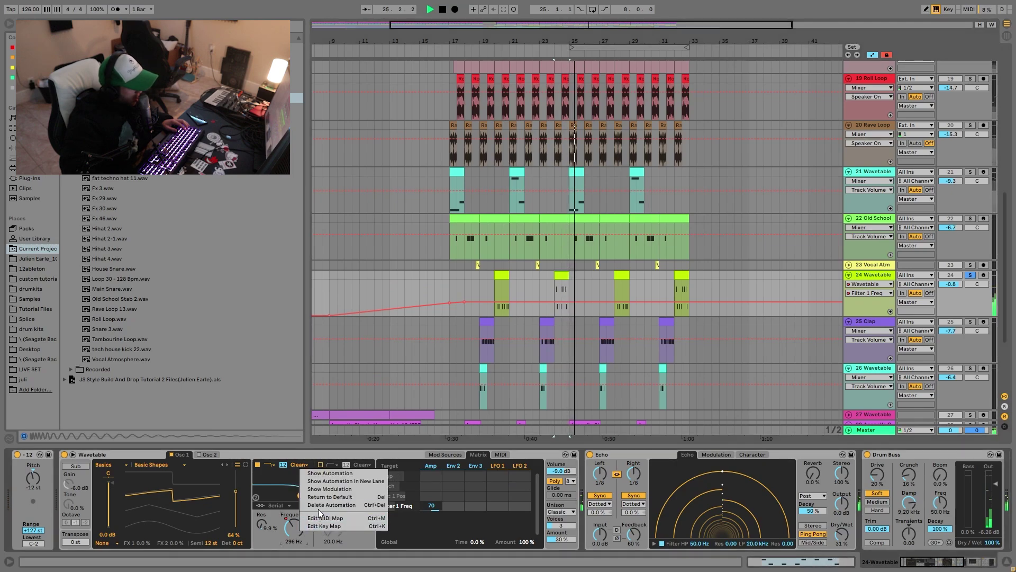
click(314, 504)
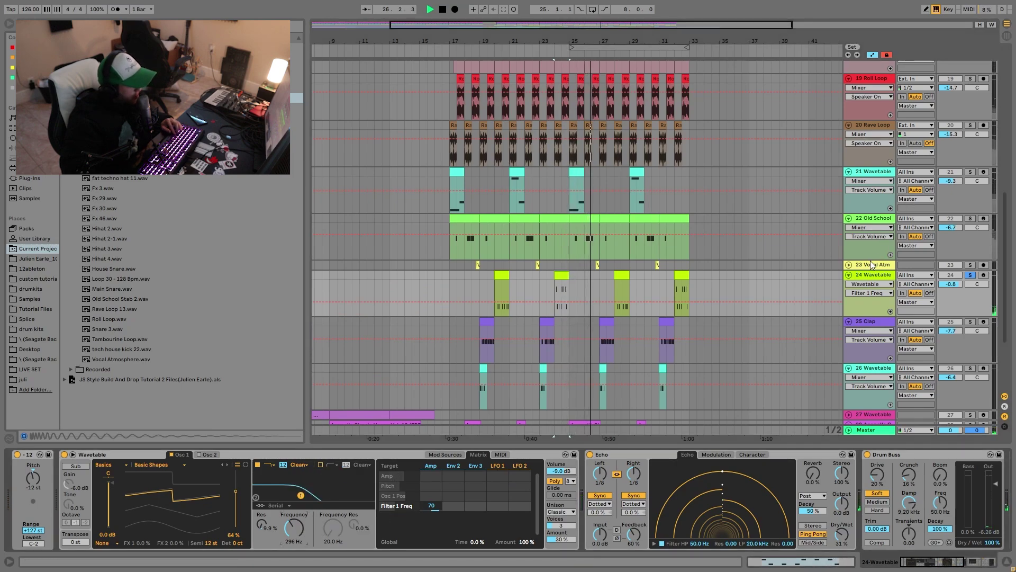
click(970, 275)
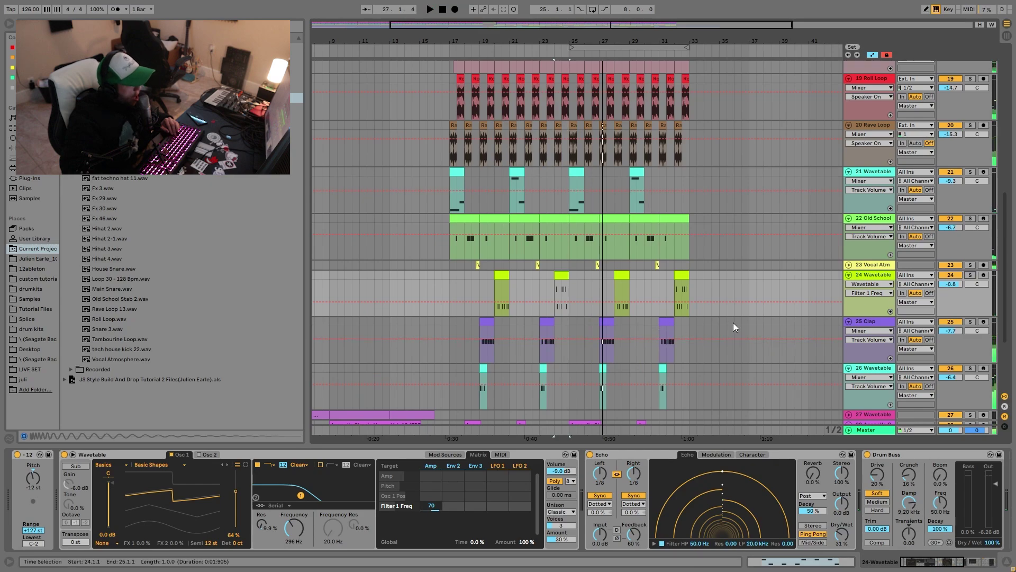
scroll(741, 324, down, 3)
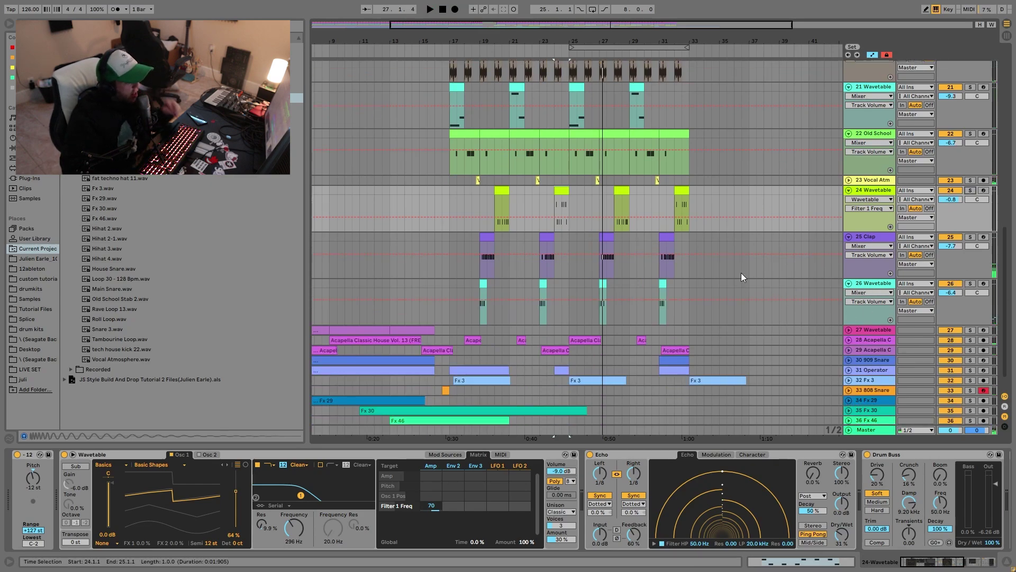
Step: Show the devices on track 26 Wavetable and play the full mix from bar 17
scroll(879, 164, up, 3)
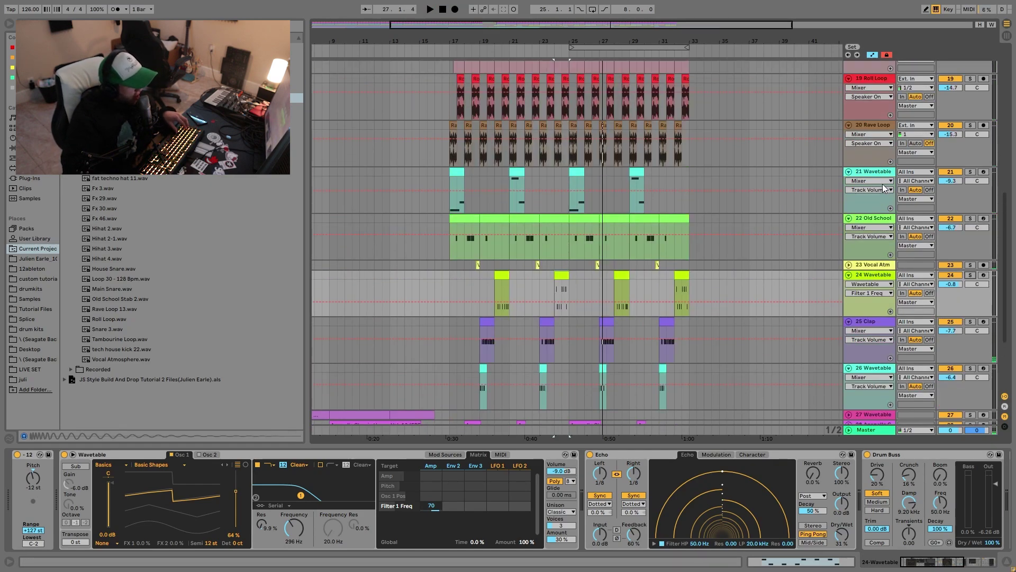
click(875, 176)
scroll(873, 212, down, 3)
click(883, 298)
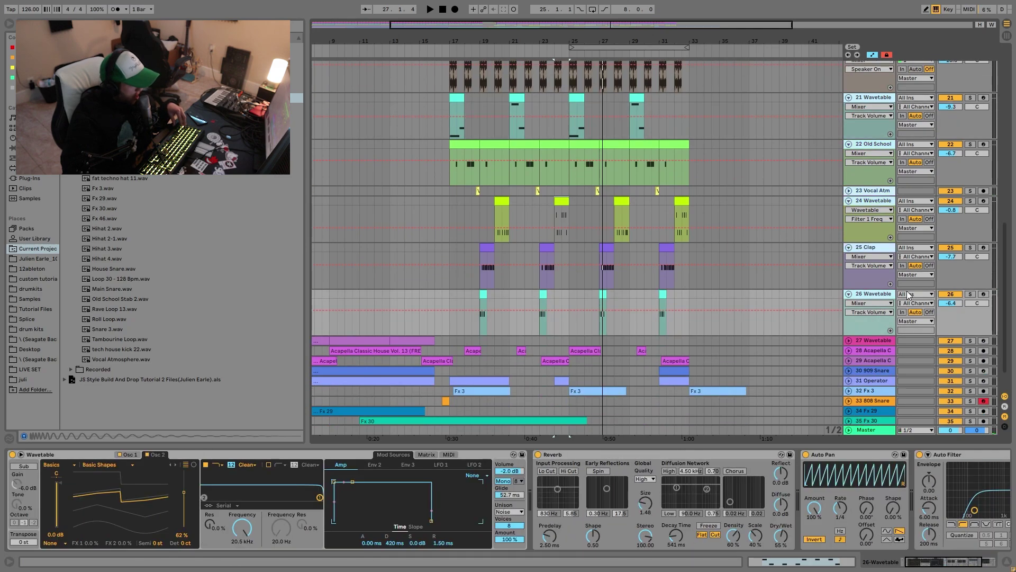
click(451, 295)
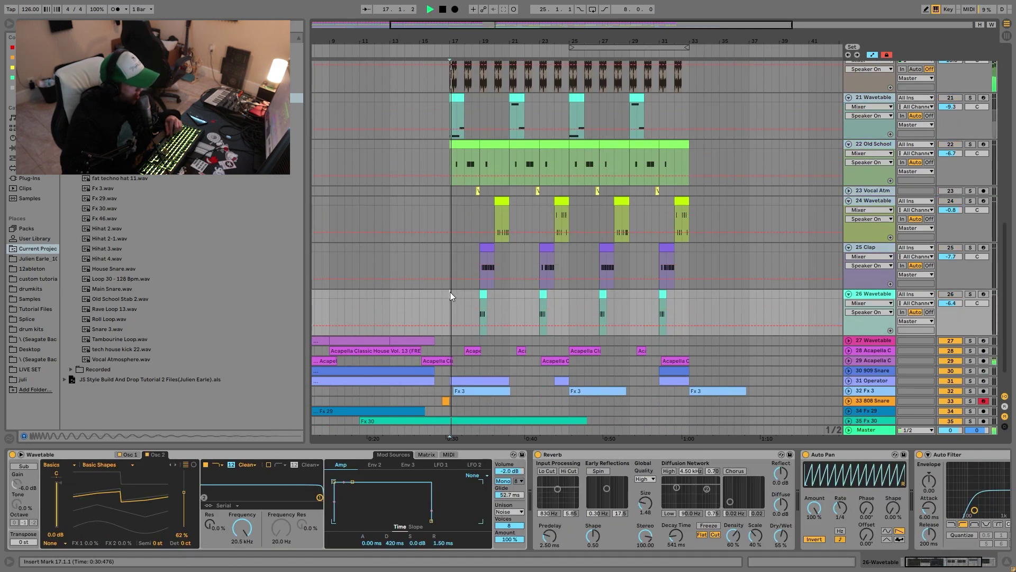
key(space)
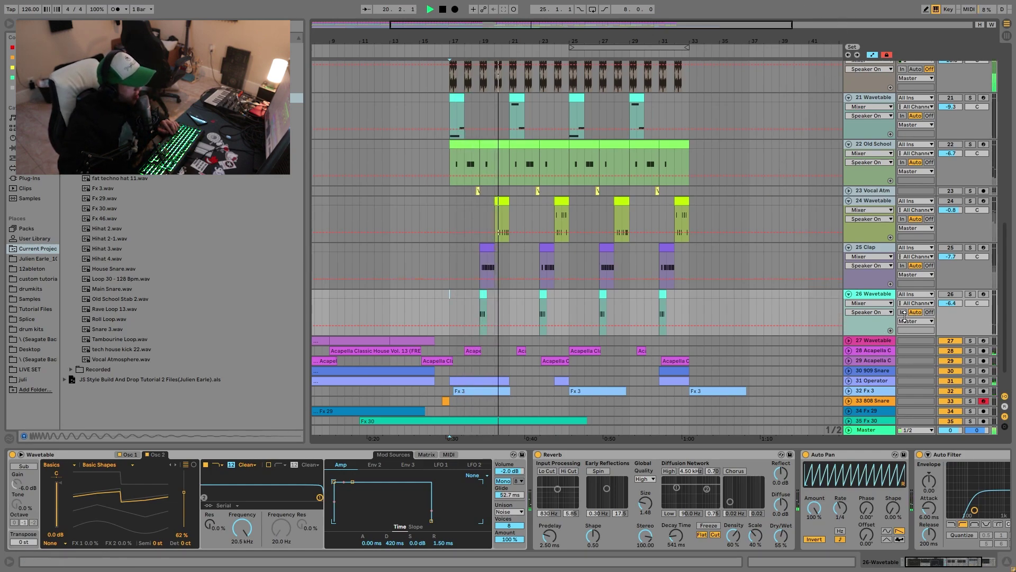
key(space)
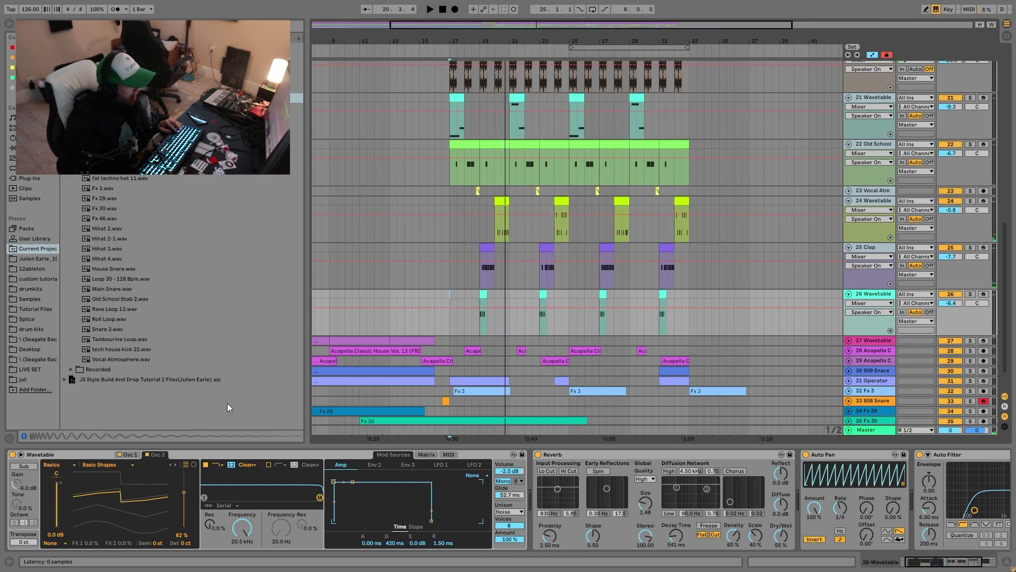
Step: Replay the drop from bar 17 and set the volume of track 25 Clap to -6.8 dB
key(plus)
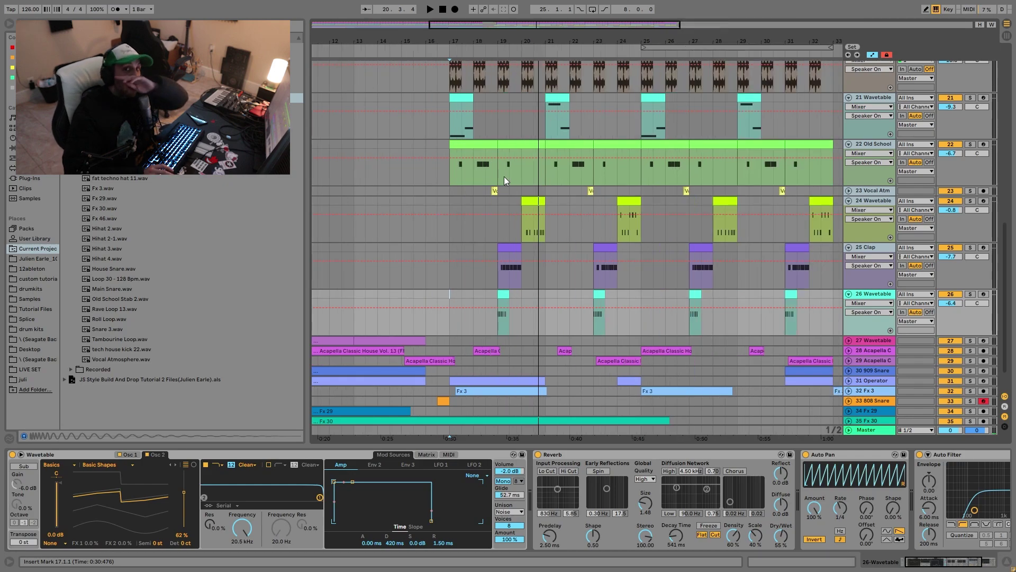
key(space)
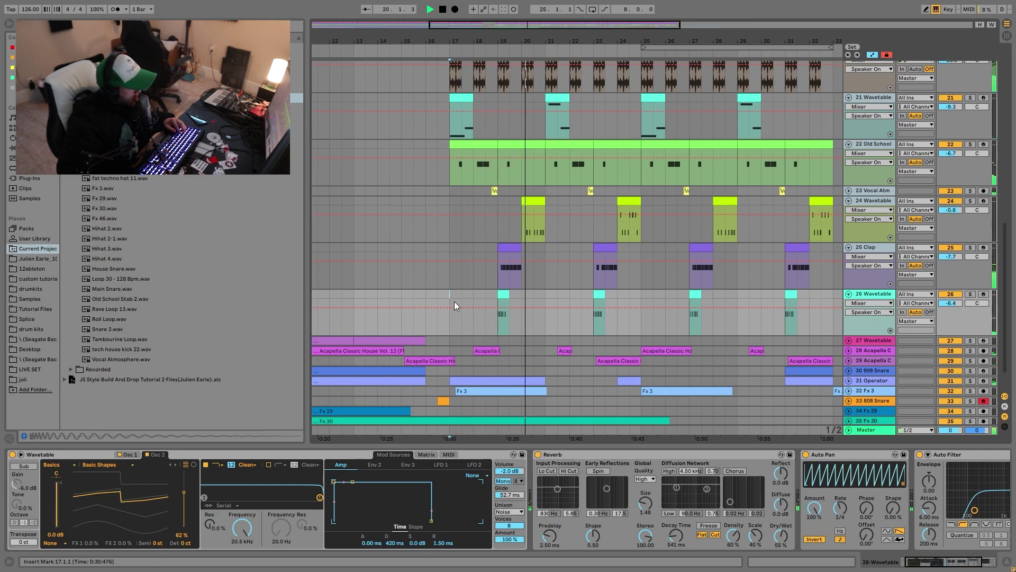
click(871, 248)
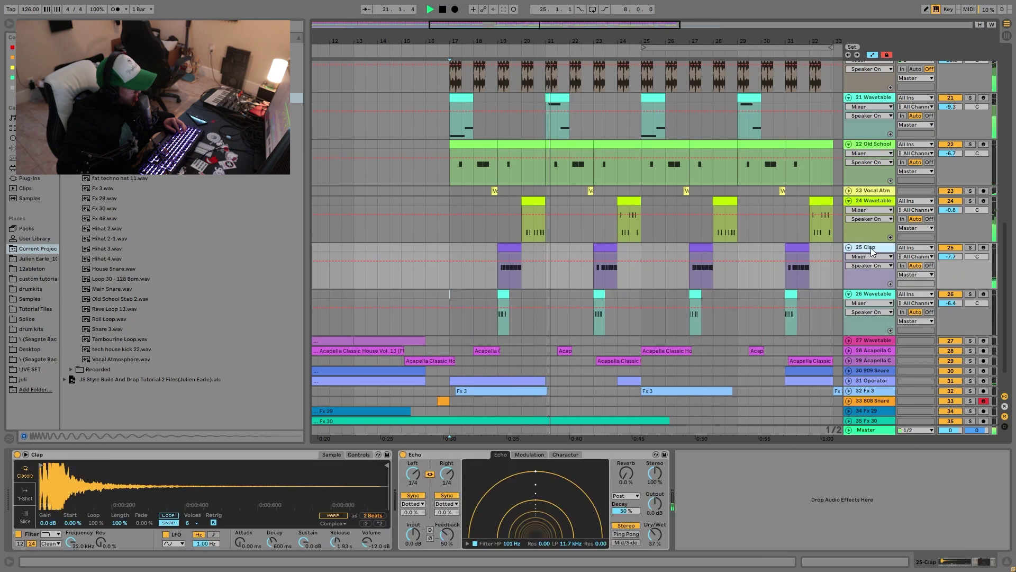
drag(954, 259, 952, 255)
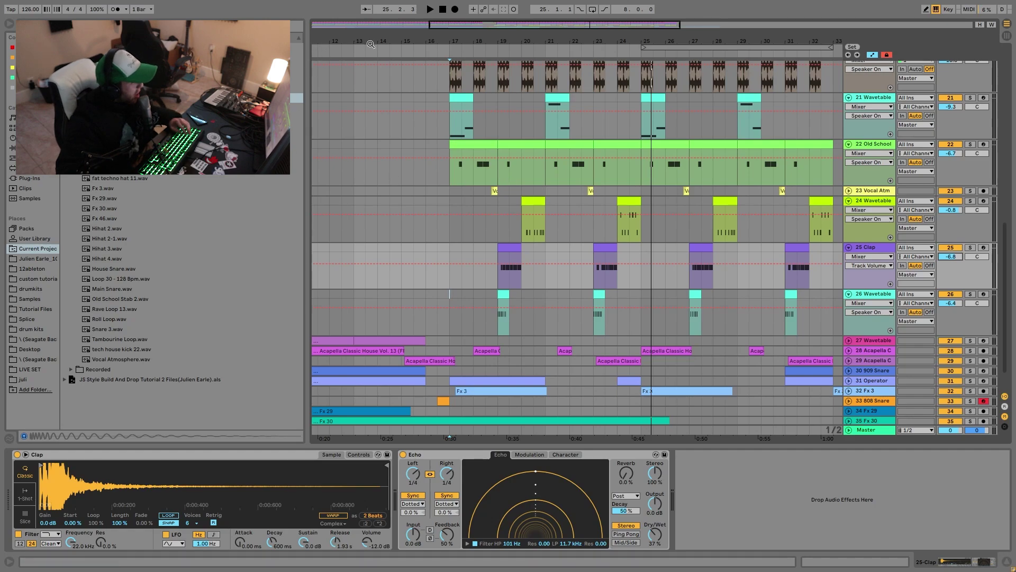
Step: Play track 27 Wavetable soloed and unfolded from bar 9, and set its Erosion amount to 21.5
key(minus)
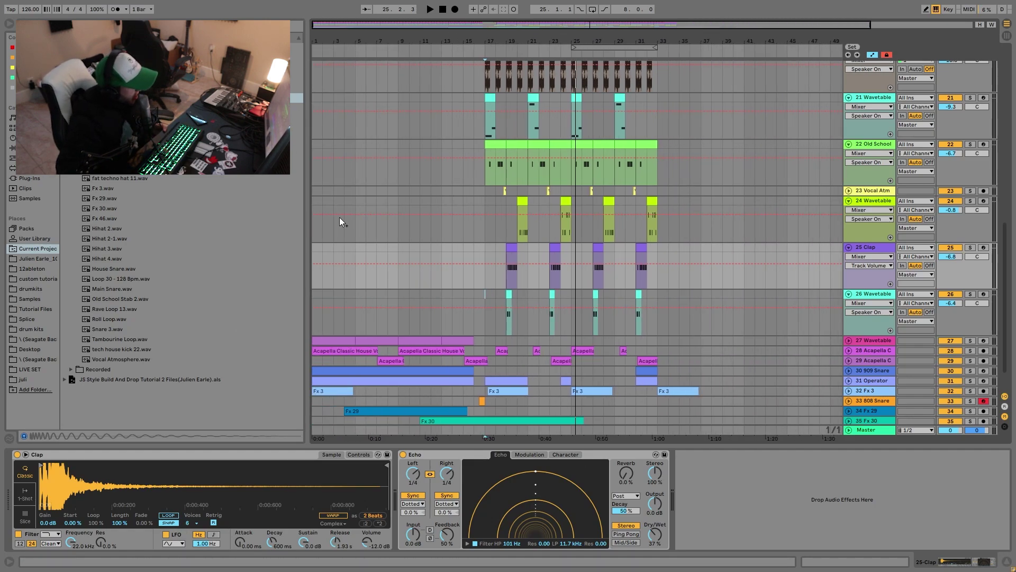
scroll(408, 314, down, 2)
click(410, 303)
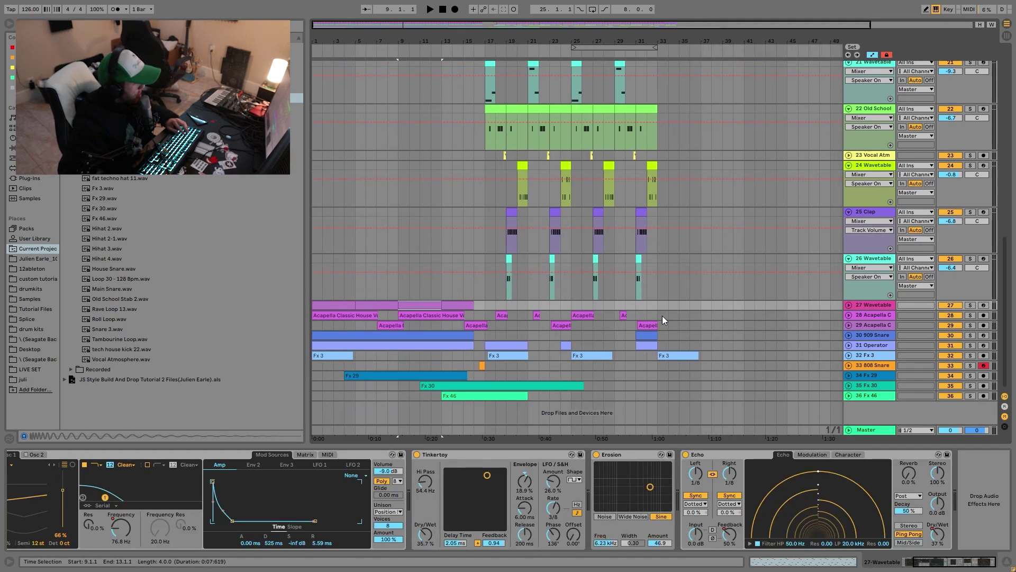
key(space)
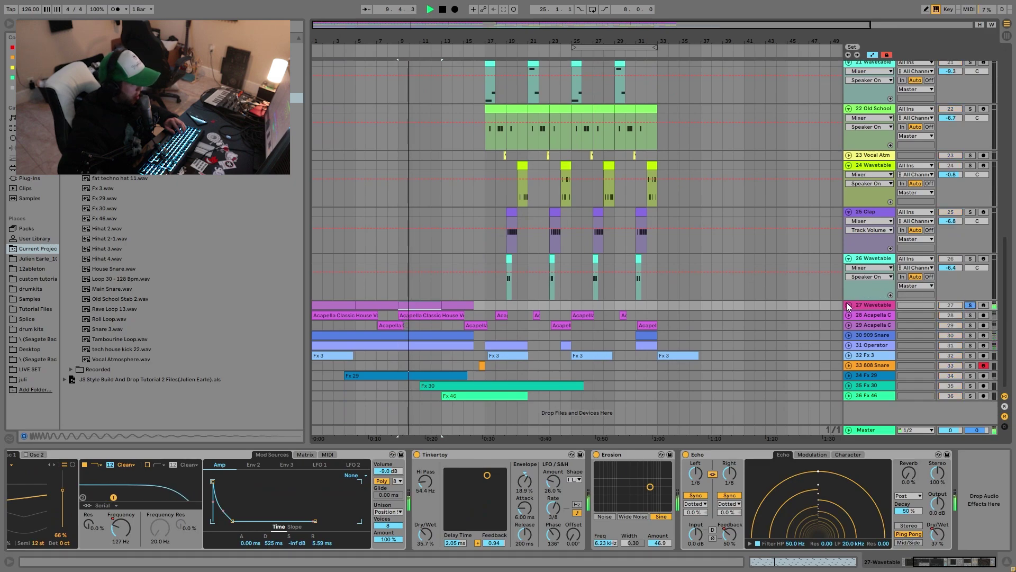
click(970, 305)
click(849, 305)
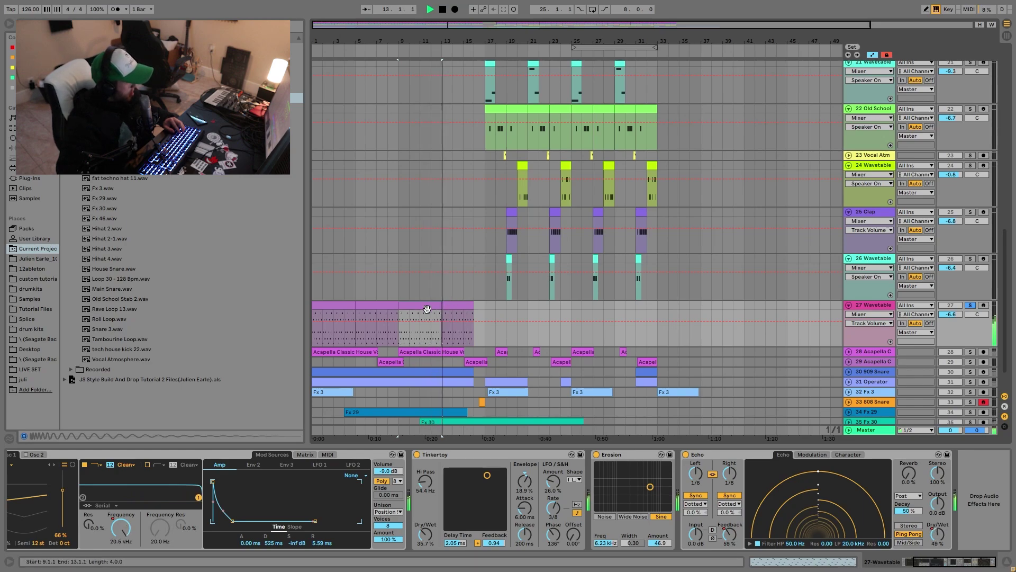
drag(658, 543, 656, 546)
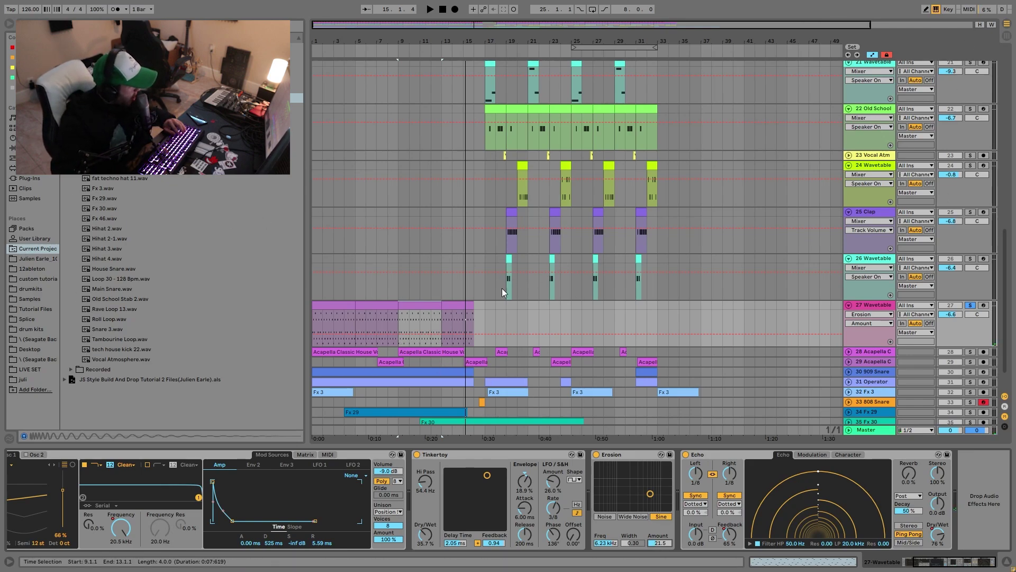
Step: Open the MIDI notes of track 27 Wavetable's bar 9 clip, play it, and fold the piano roll to the used notes
double_click(405, 317)
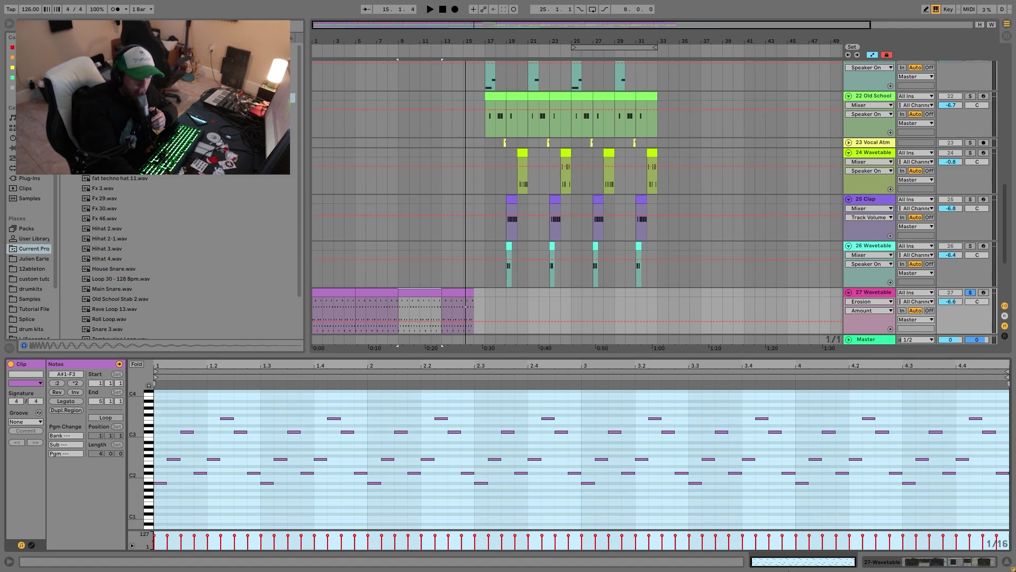
key(space)
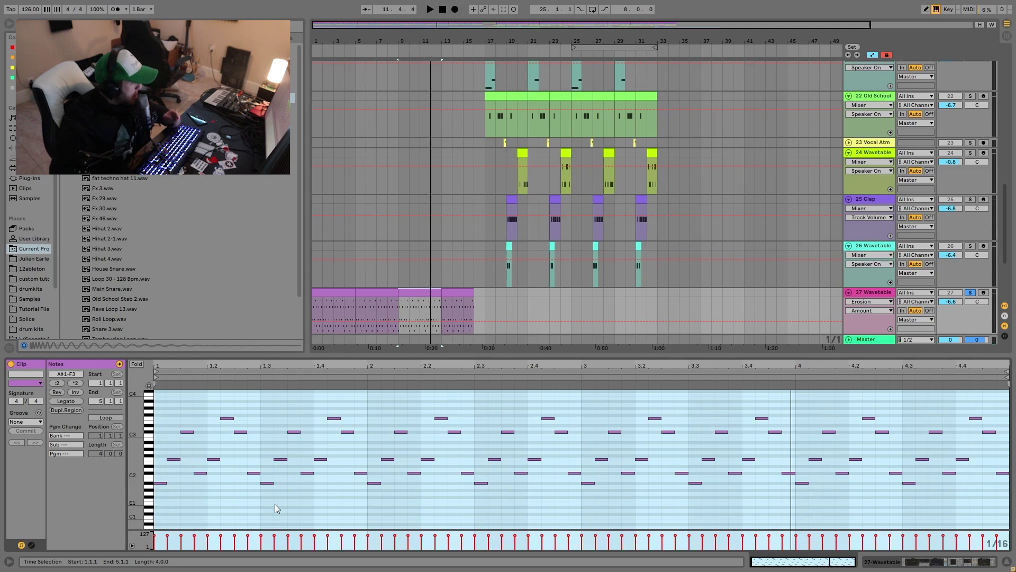
drag(148, 459, 178, 464)
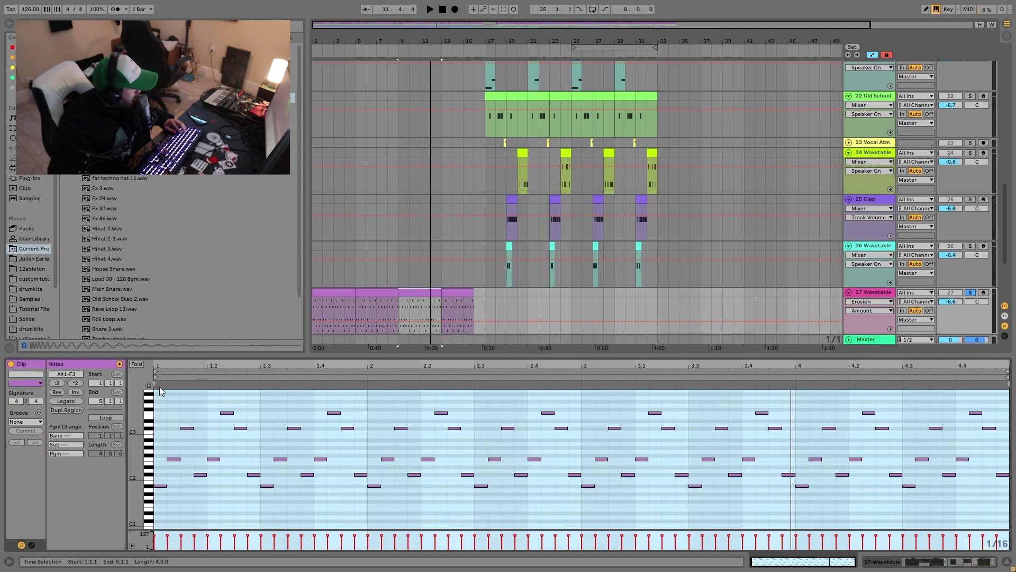
click(132, 363)
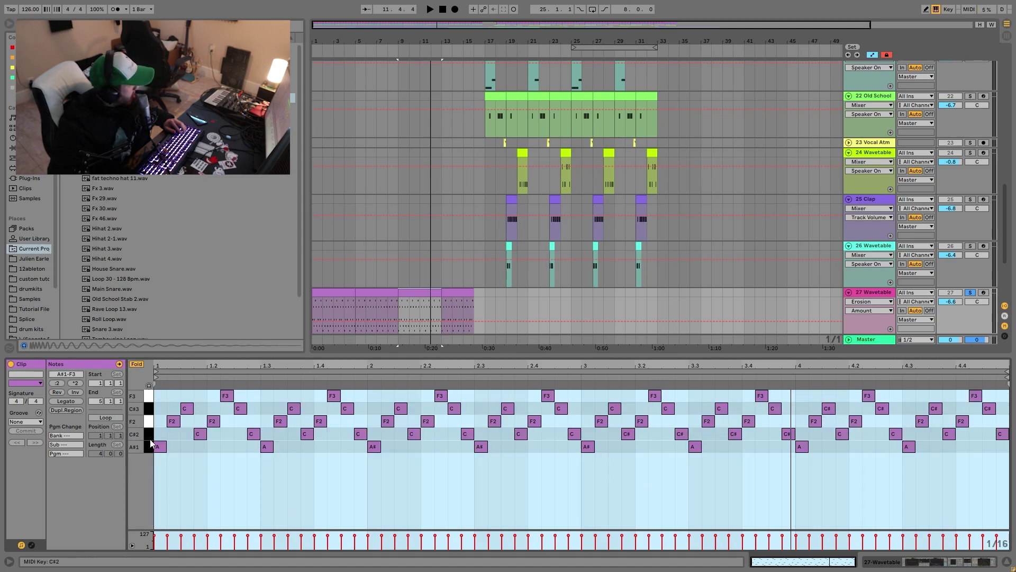
Step: Highlight all F2 notes, switch the selection to the C#3 and F3 notes, and play the arpeggio
click(151, 421)
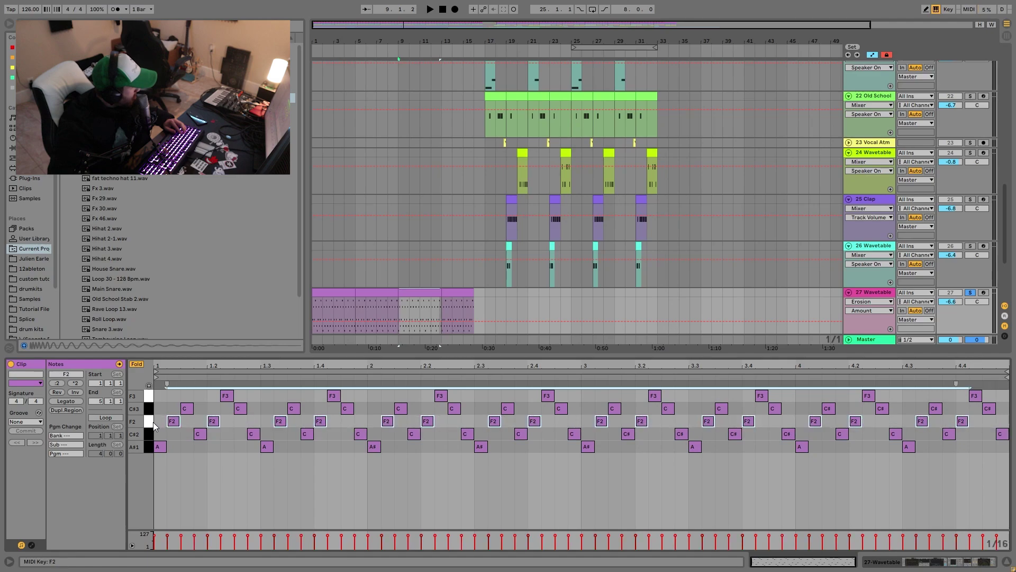
click(149, 409)
shift+click(149, 397)
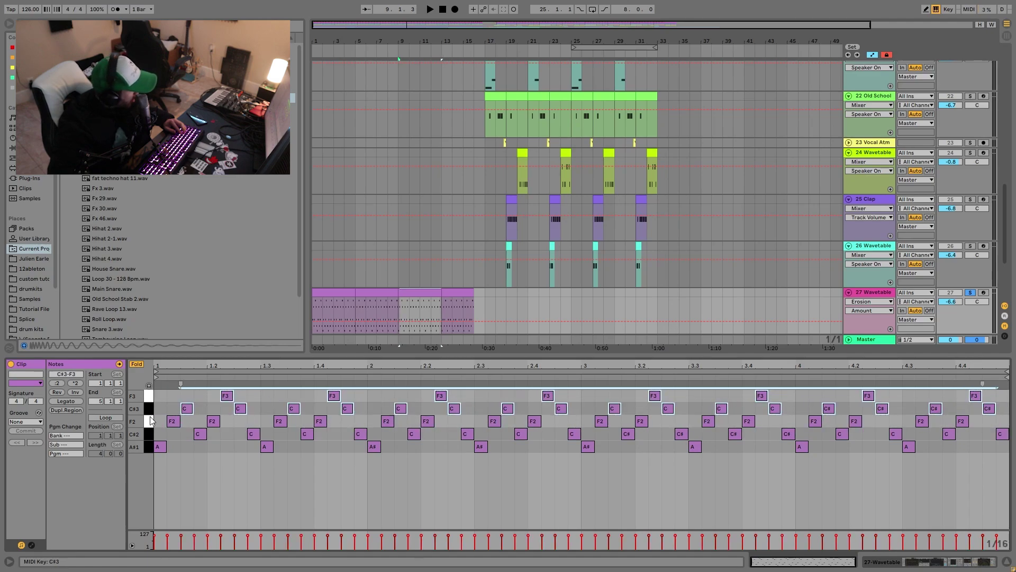
key(space)
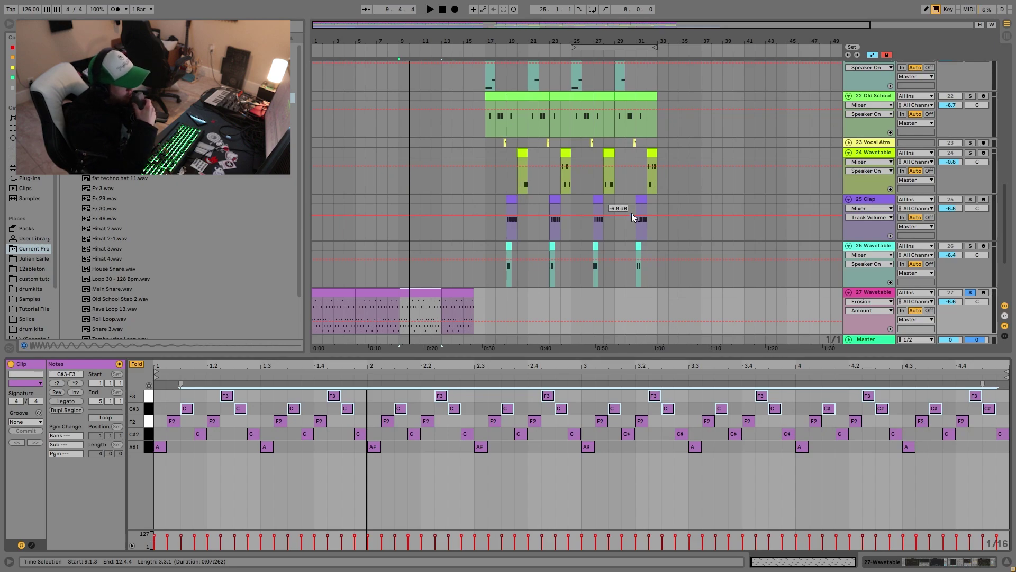
Step: Play track 27 Wavetable's bar 9 clip again while switching between its MIDI notes and its device chain
key(space)
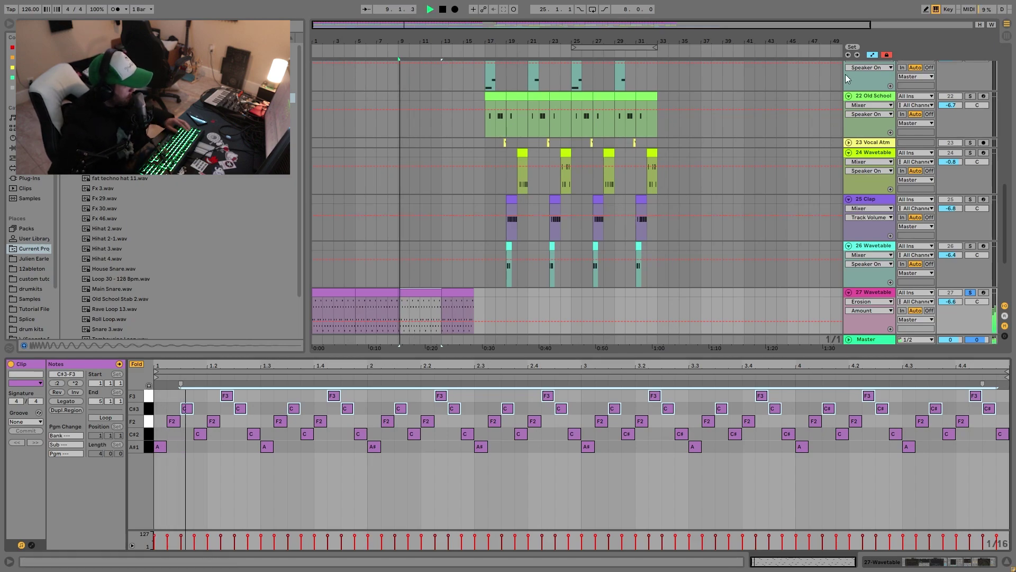
click(875, 290)
key(space)
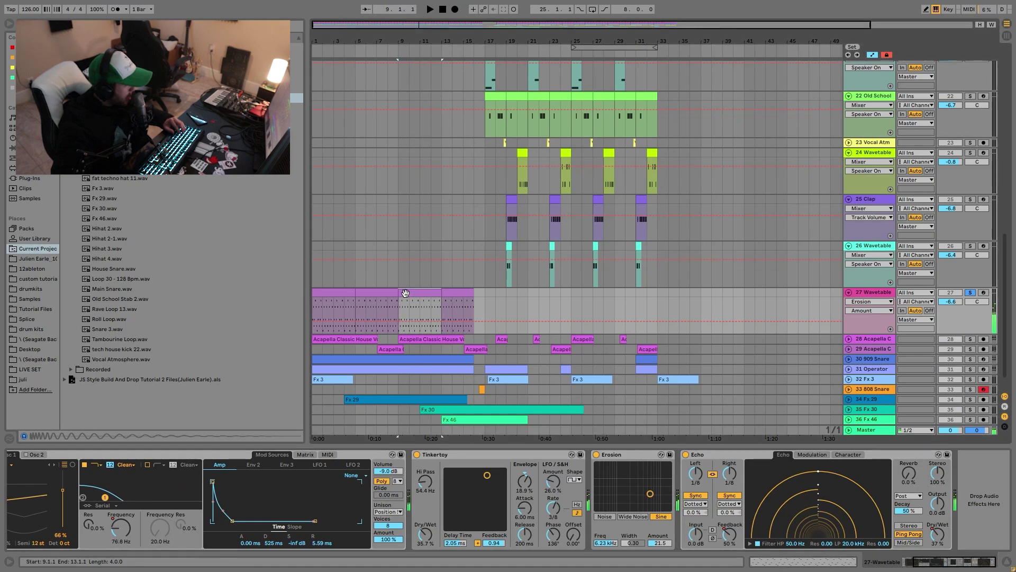
double_click(405, 293)
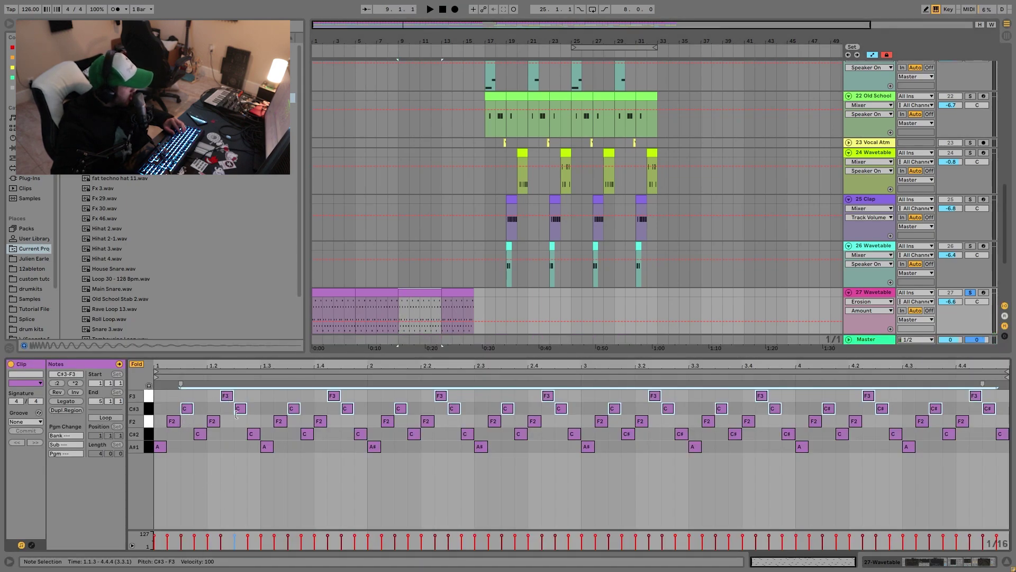
key(space)
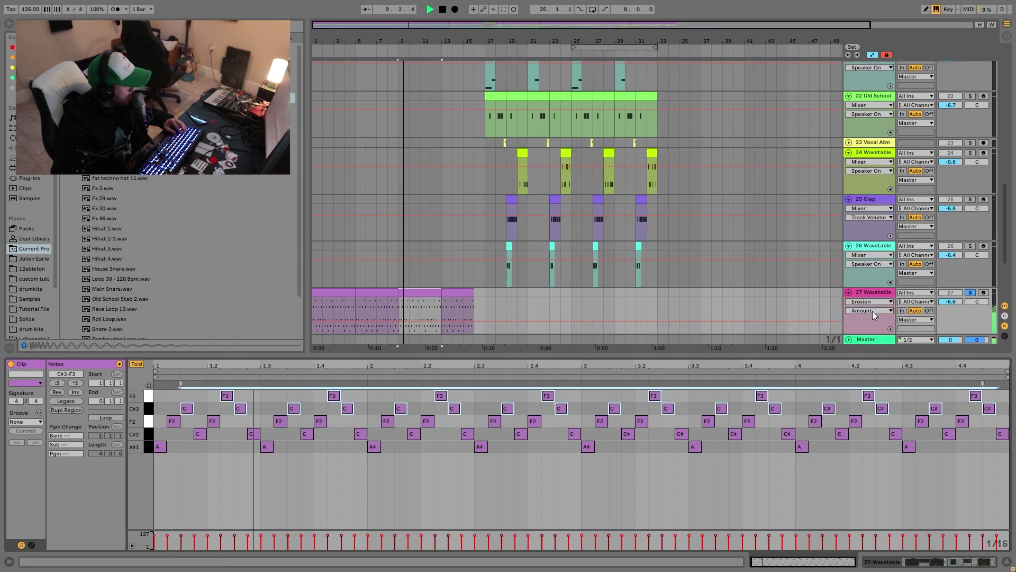
click(865, 294)
key(space)
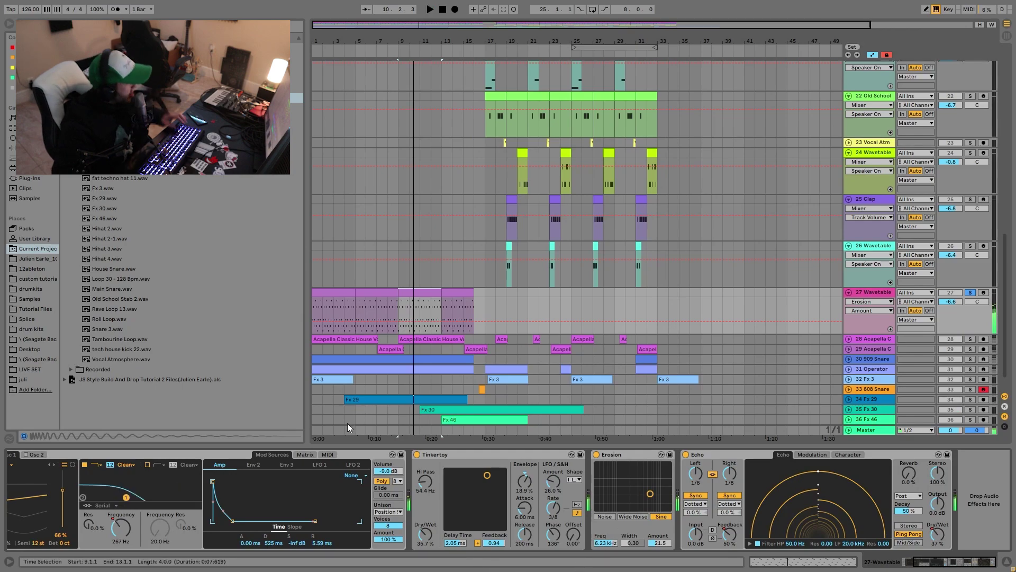
Step: Show the Filter 1 Freq automation on track 27 Wavetable and play it from bar 5 and from bar 8
scroll(329, 509, left, 5)
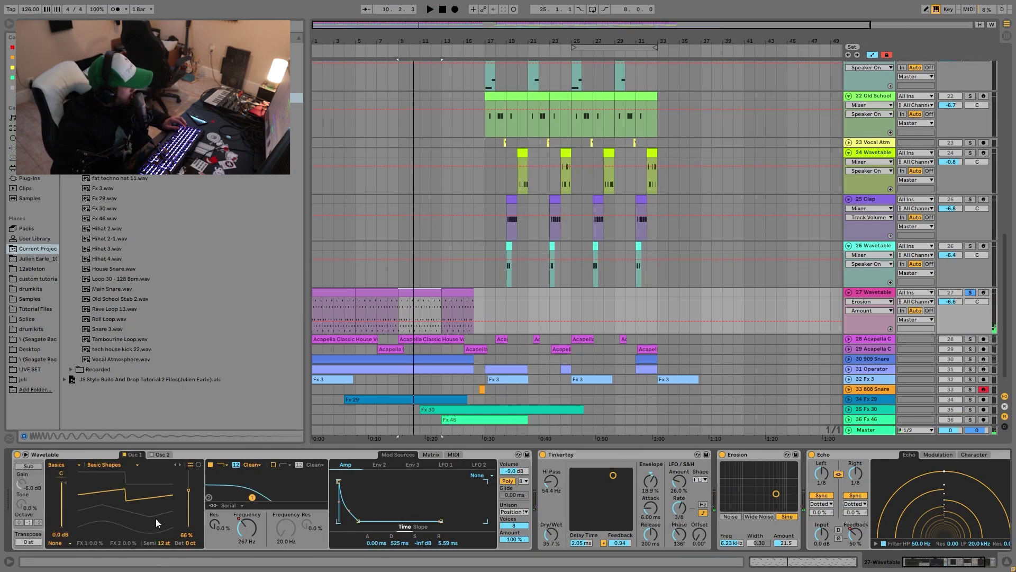
click(241, 529)
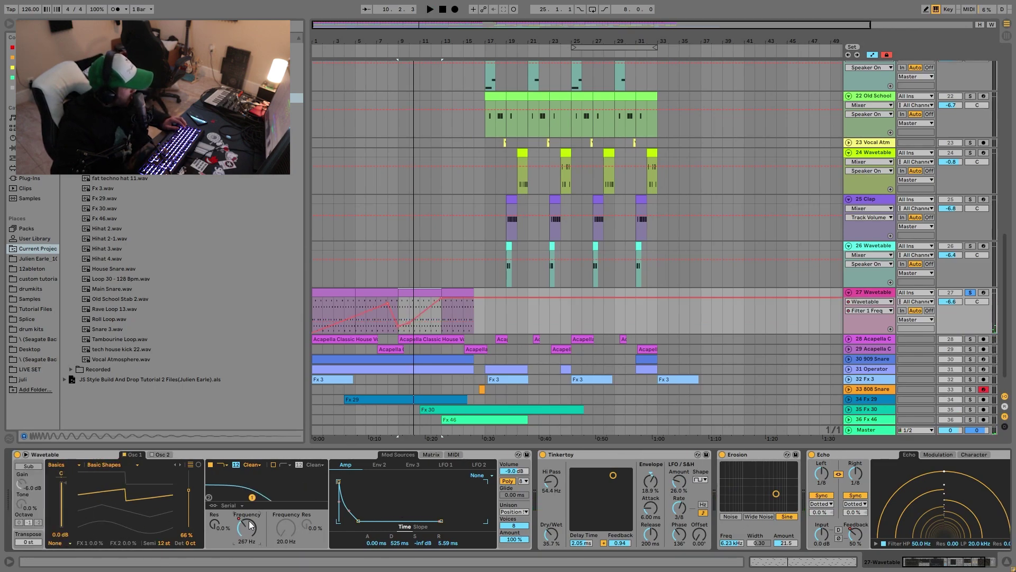
click(377, 322)
click(357, 323)
key(space)
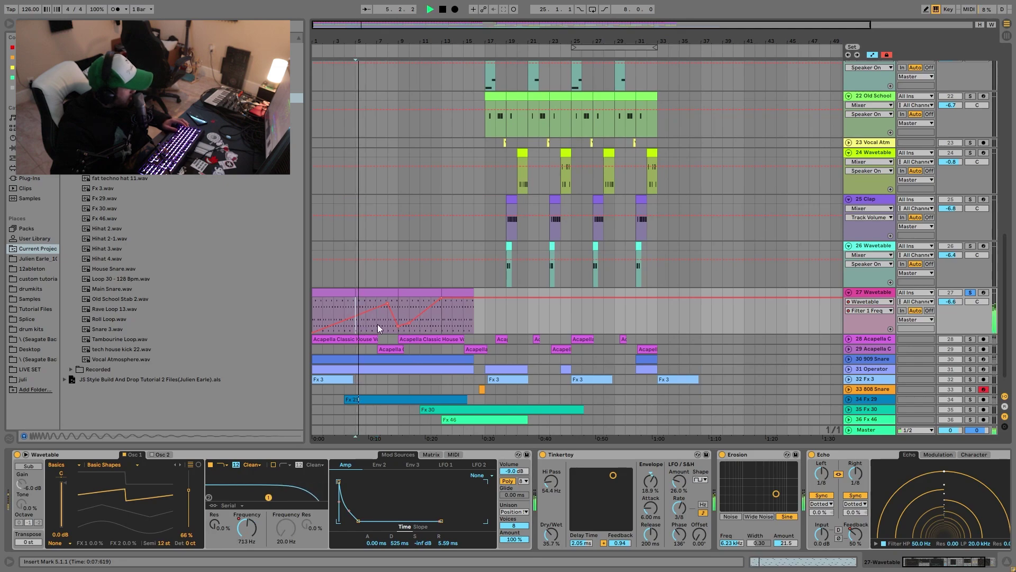
click(388, 322)
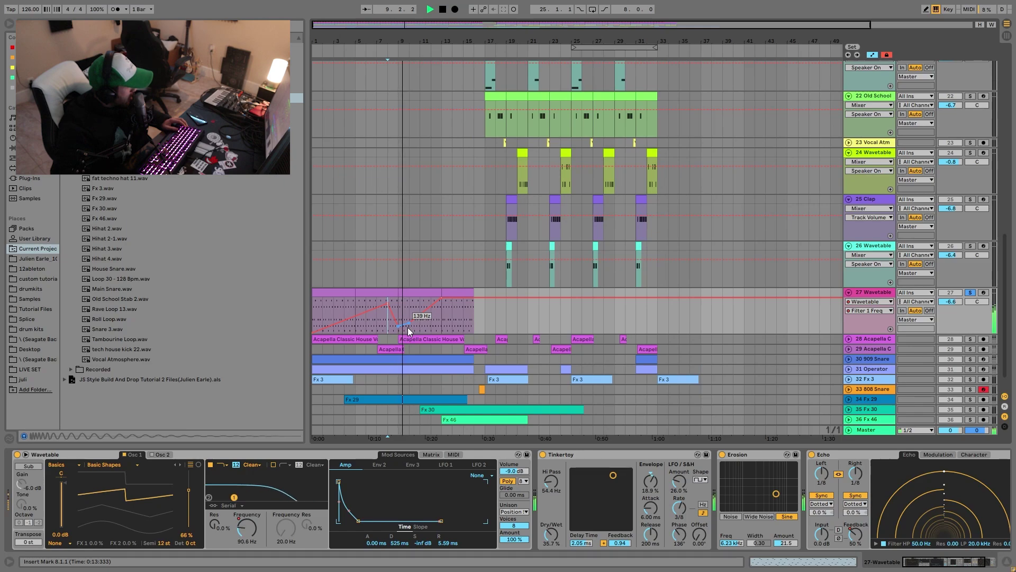
Step: Show the modulation matrix and the effects chain of track 27 Wavetable while playing it from bar 8
click(428, 455)
key(space)
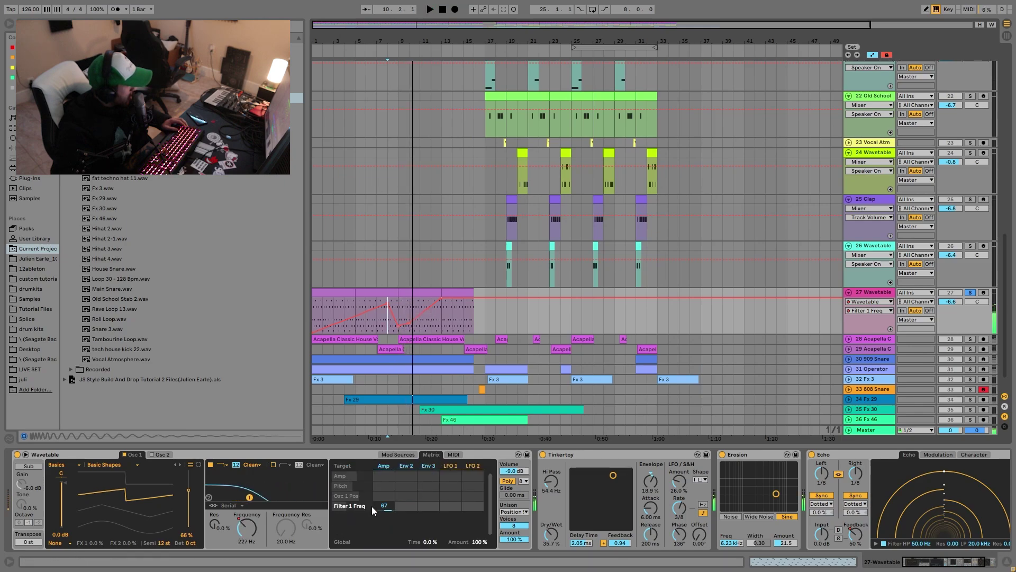
key(space)
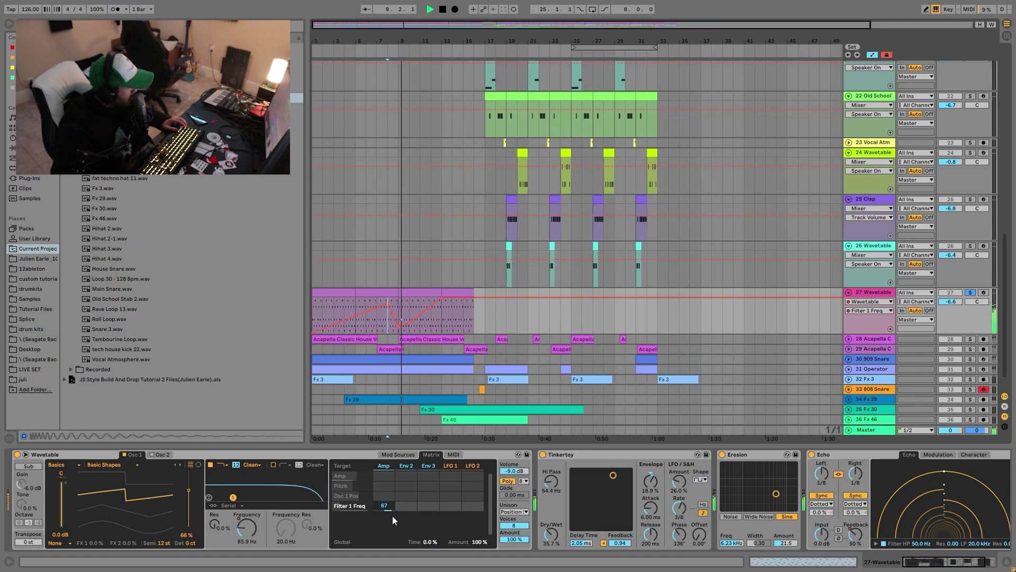
key(space)
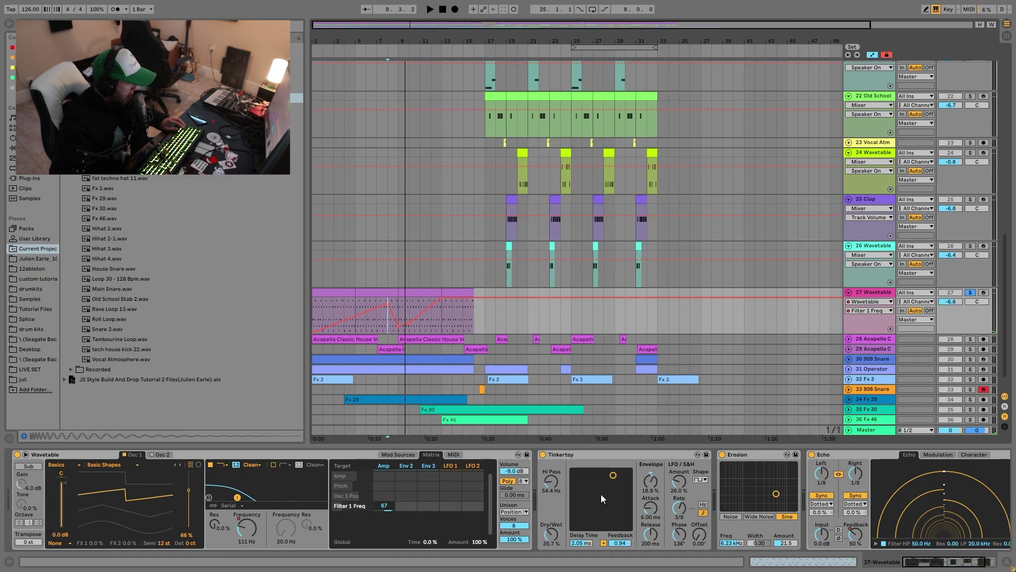
scroll(602, 496, down, 5)
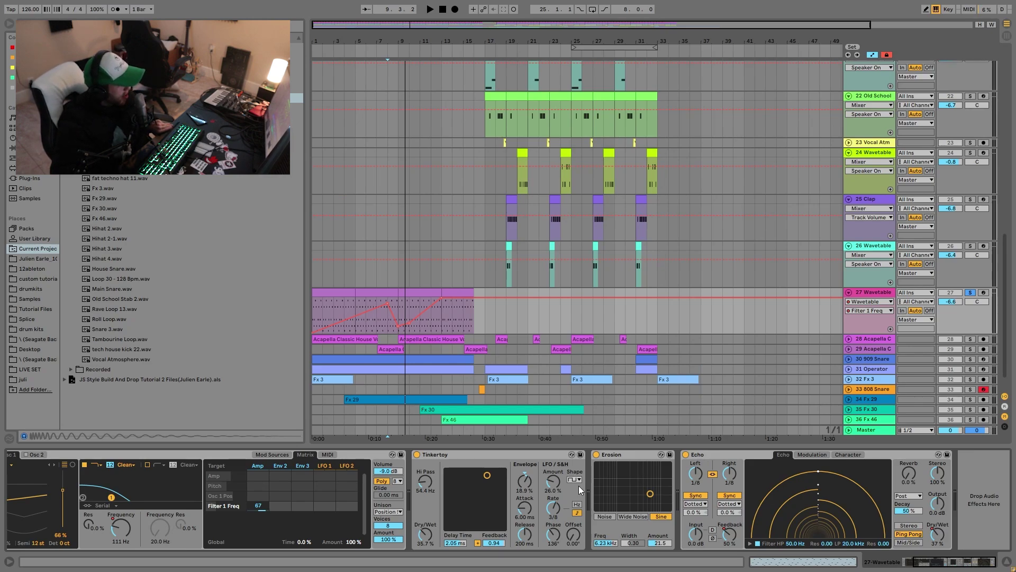
key(space)
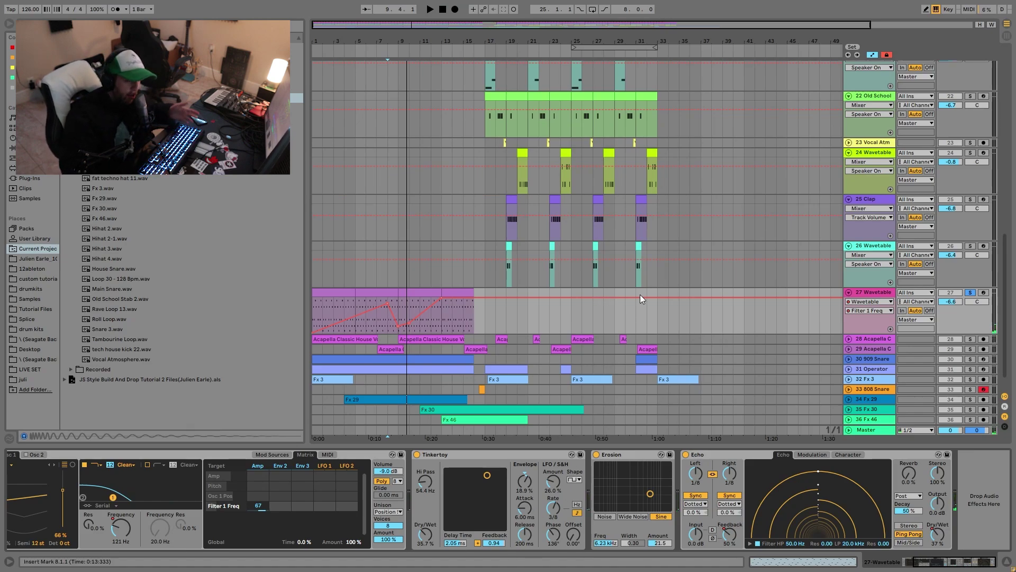
Step: Unsolo track 27 Wavetable, play the full build from bar 1, and set the track's volume to -5.3
key(space)
key(space)
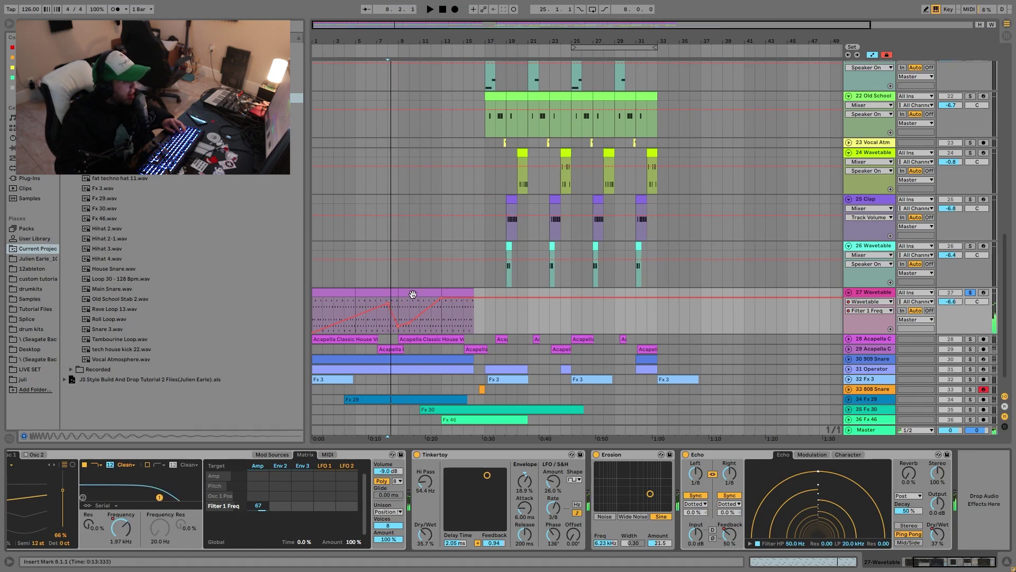
click(354, 291)
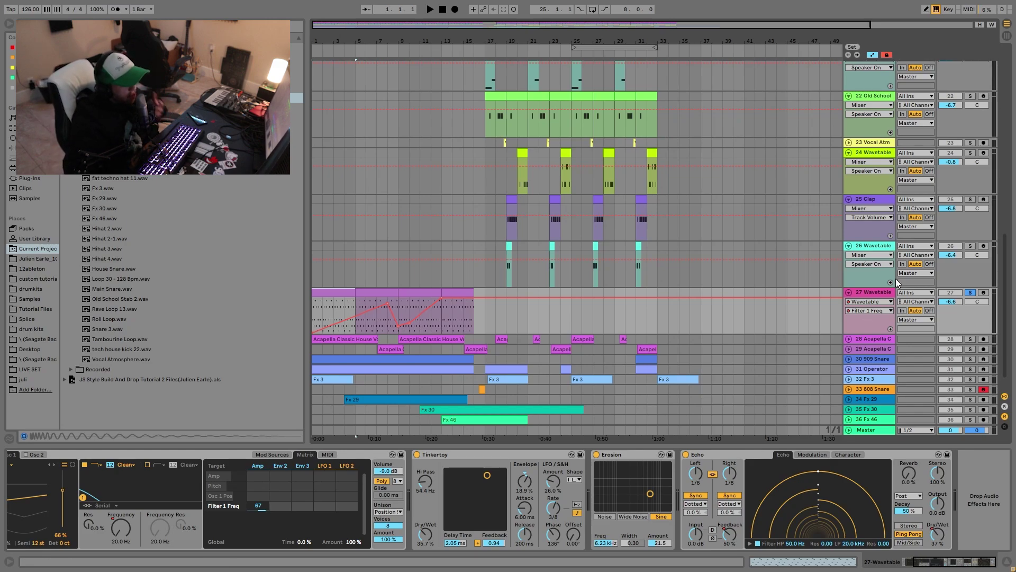
click(972, 294)
key(space)
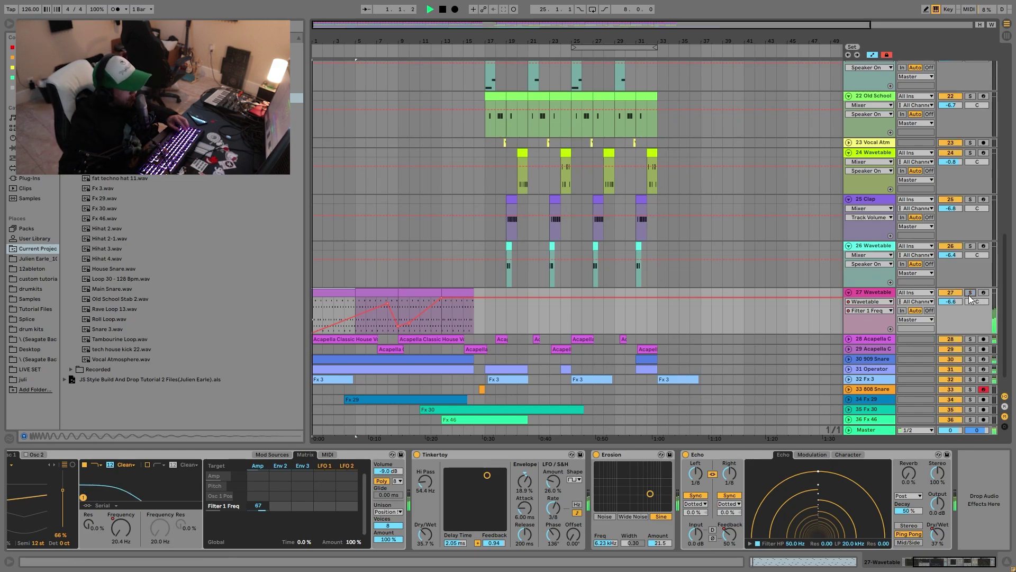
drag(955, 302, 955, 297)
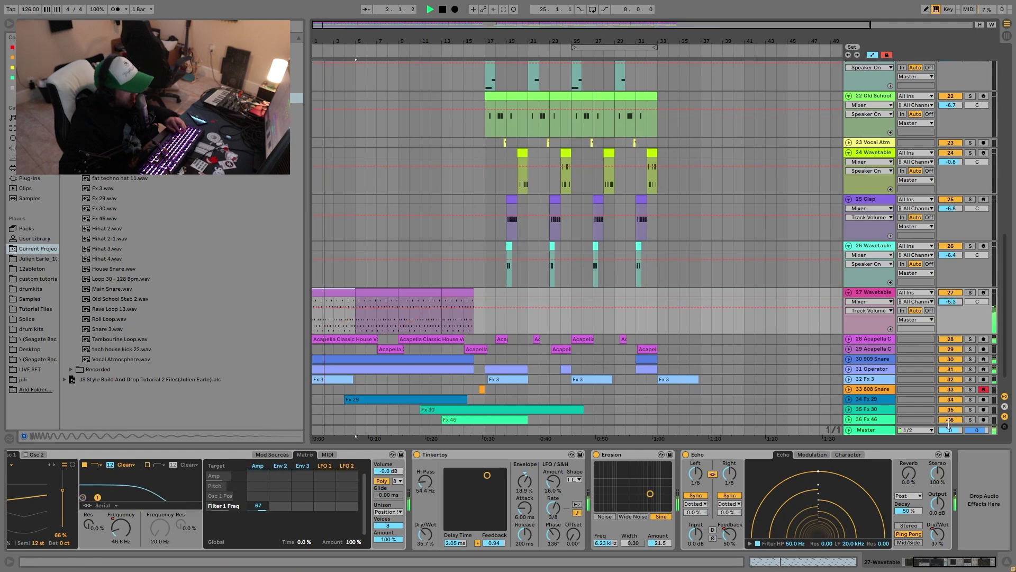
Step: Show the Echo Dry Wet and Feedback automation on track 27 Wavetable and play the soloed track from bar 12
click(933, 537)
key(space)
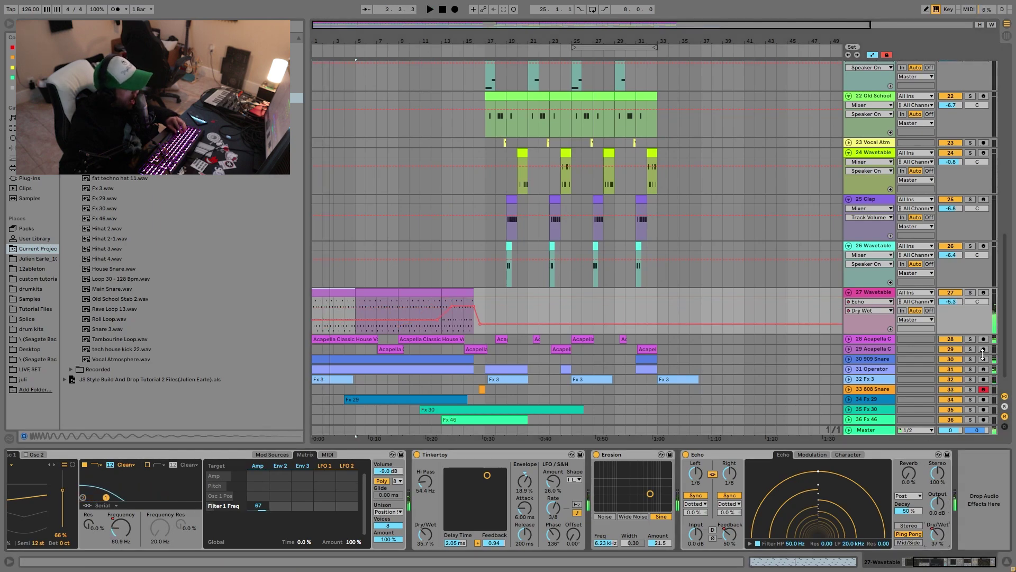
click(971, 292)
click(431, 300)
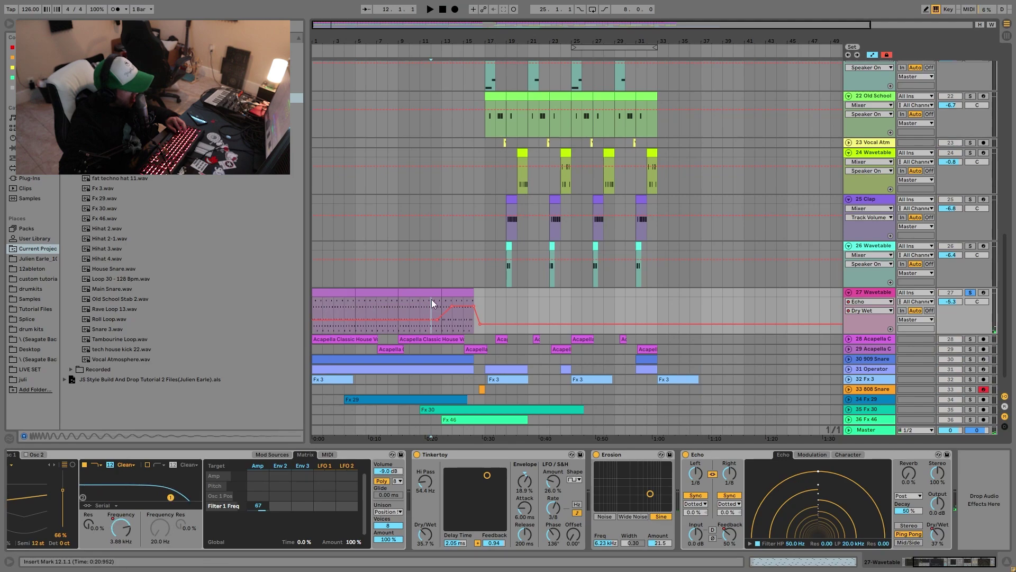
key(space)
drag(730, 538, 732, 535)
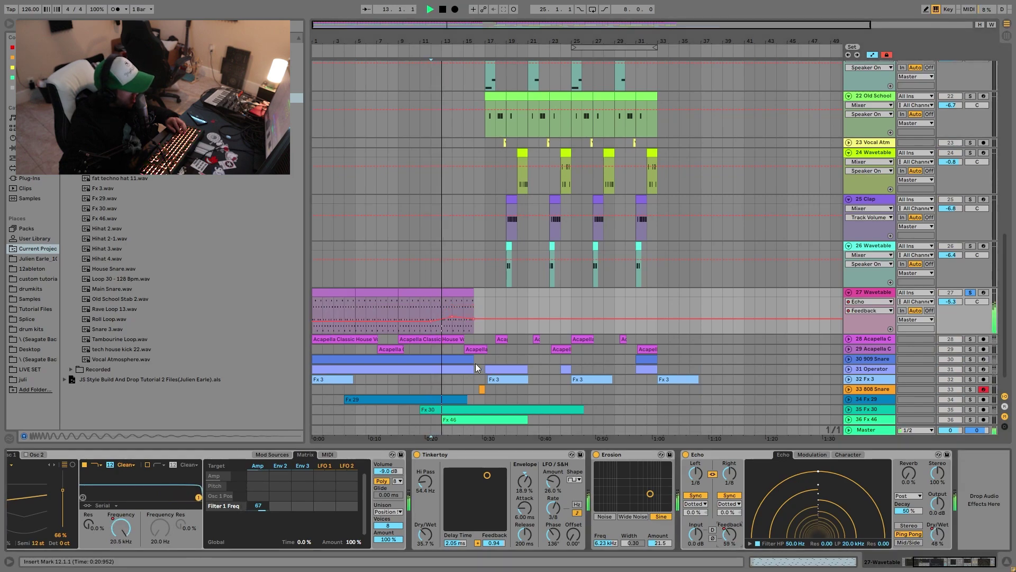
click(940, 536)
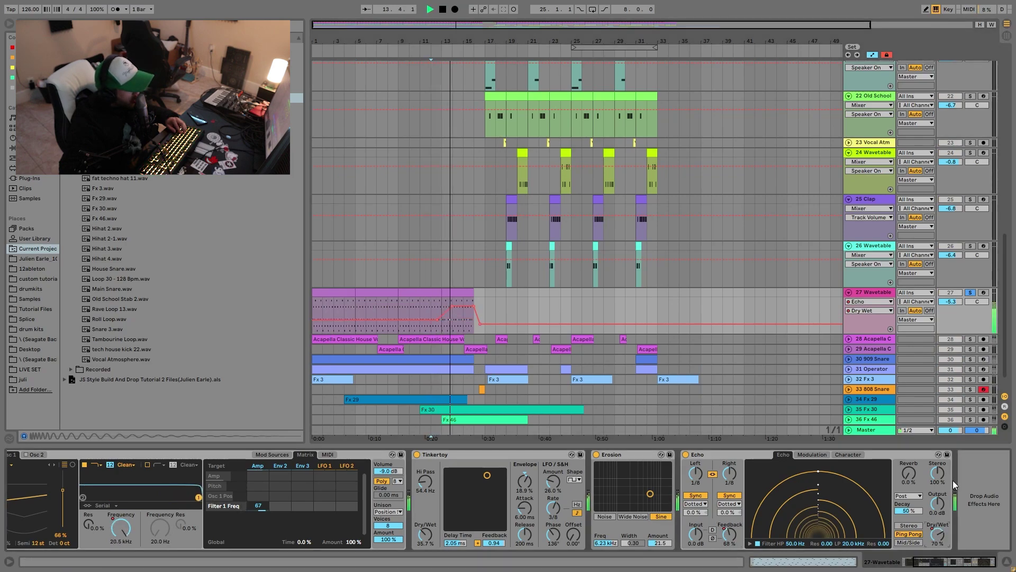
click(971, 293)
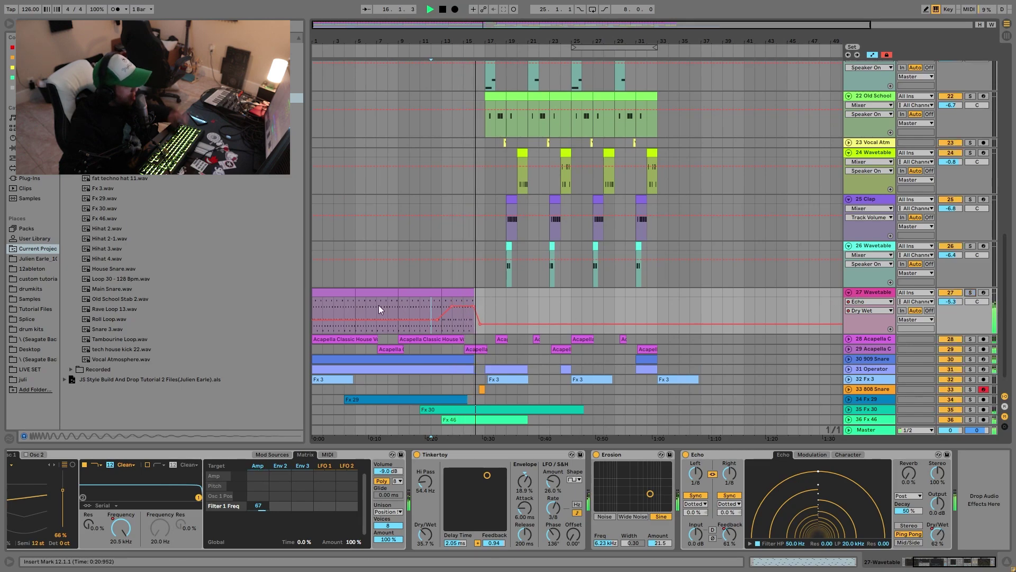
key(space)
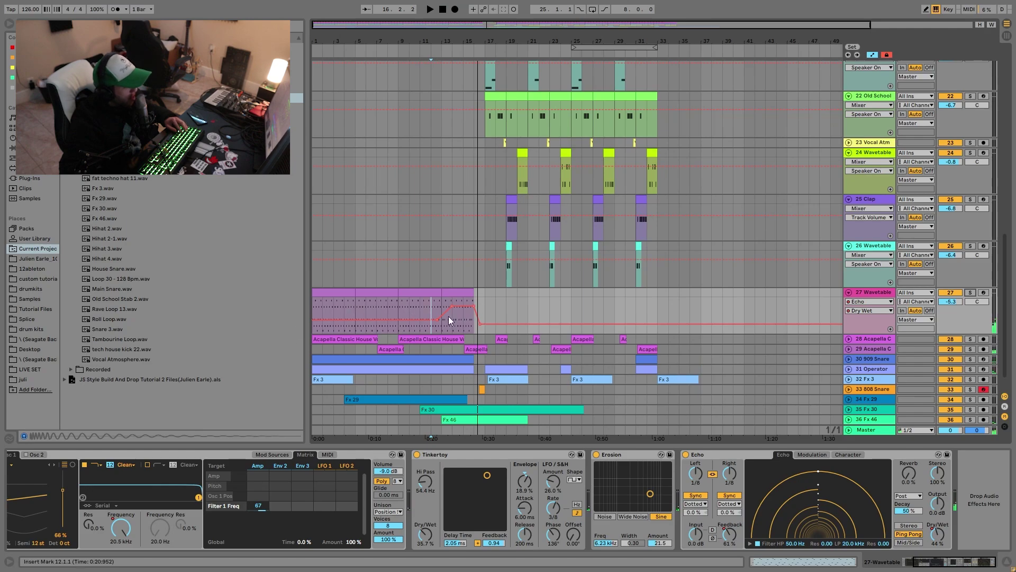
Step: Solo and unfold tracks 28 and 29 Acapella and play their vocal clips
scroll(449, 302, down, 2)
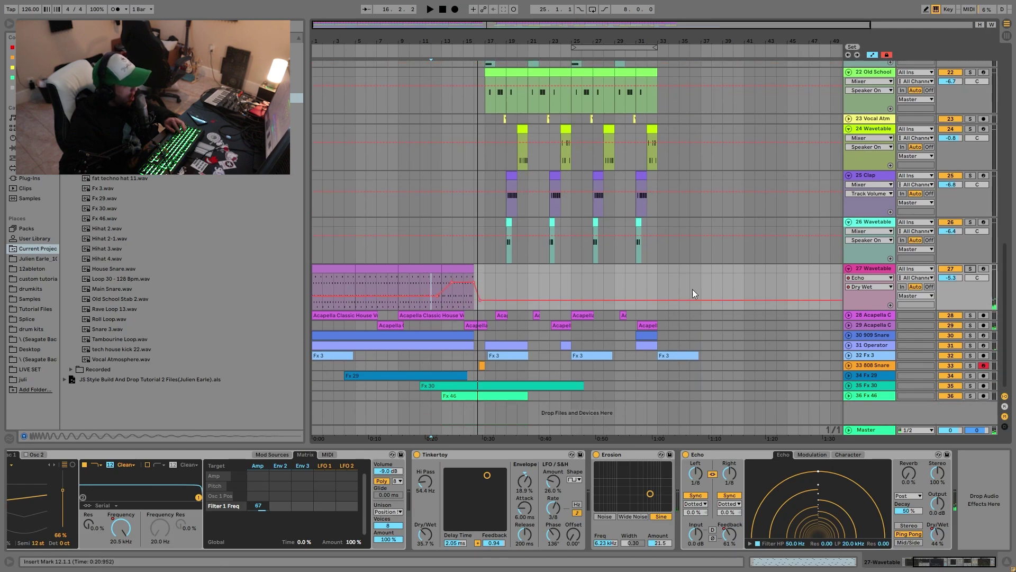
click(970, 315)
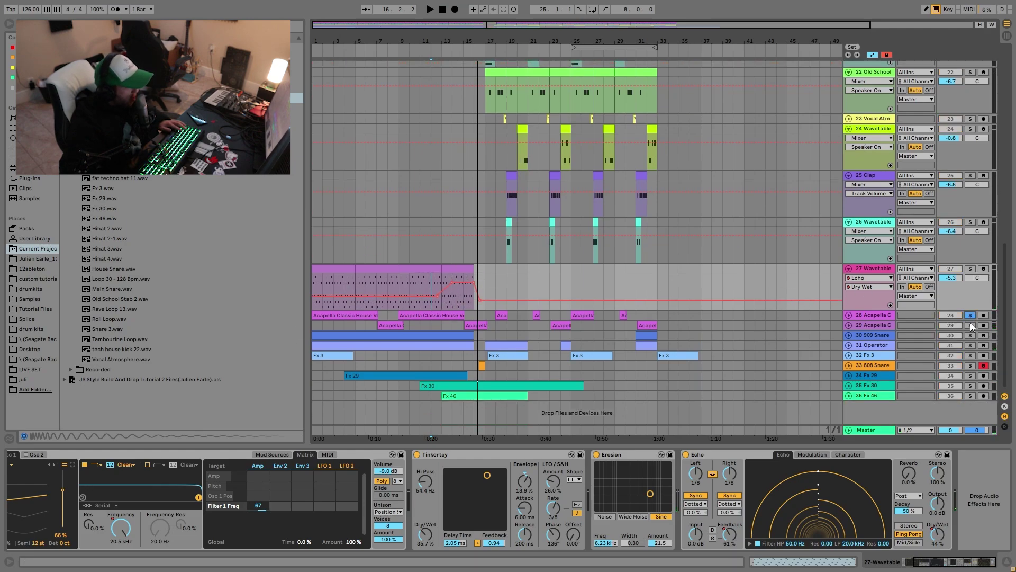
click(849, 316)
click(849, 362)
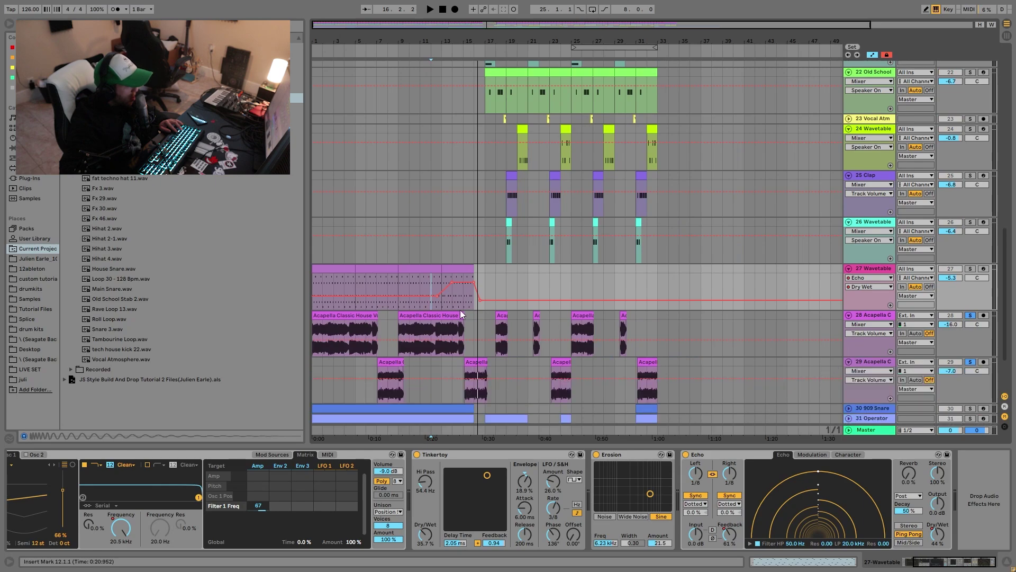
click(349, 316)
key(space)
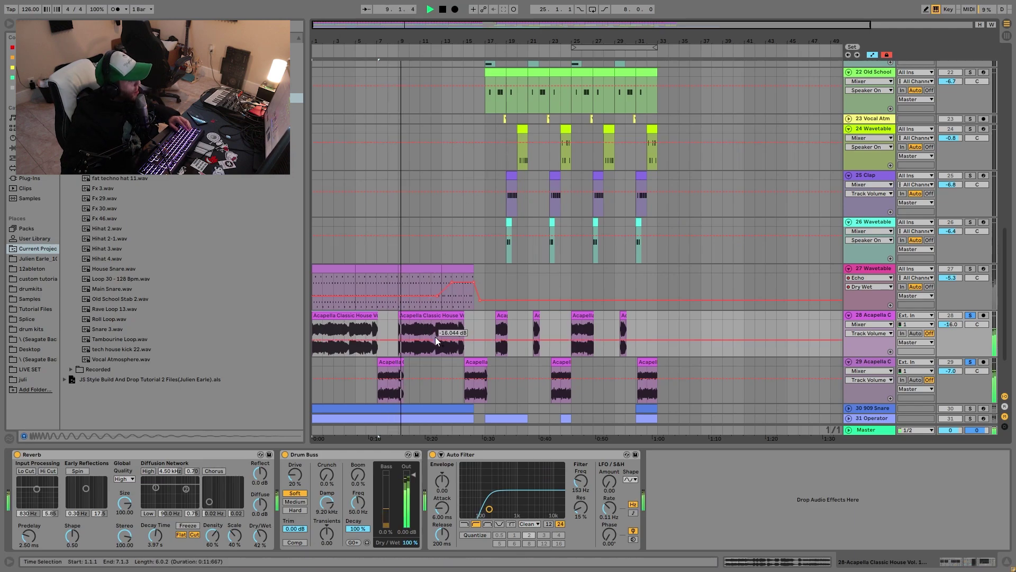
key(space)
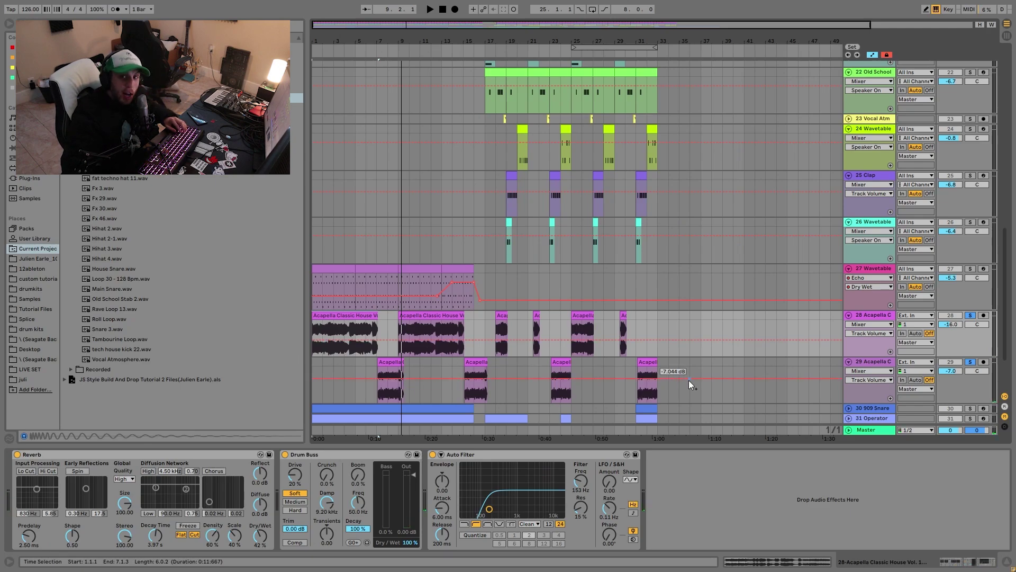
Step: Play the start of the build with all tracks, and again with only the two Acapella tracks soloed
scroll(583, 338, down, 3)
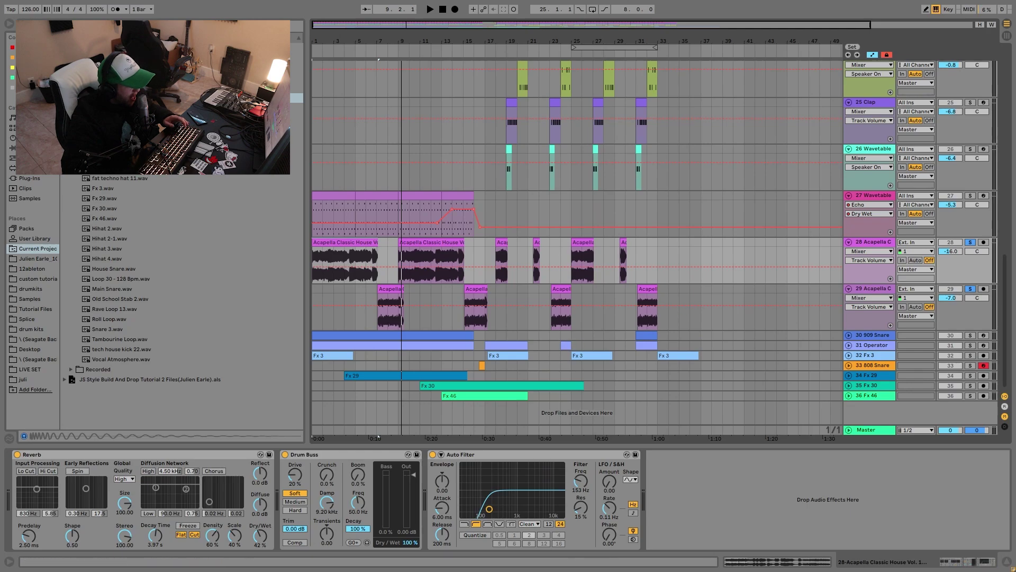
click(970, 242)
key(space)
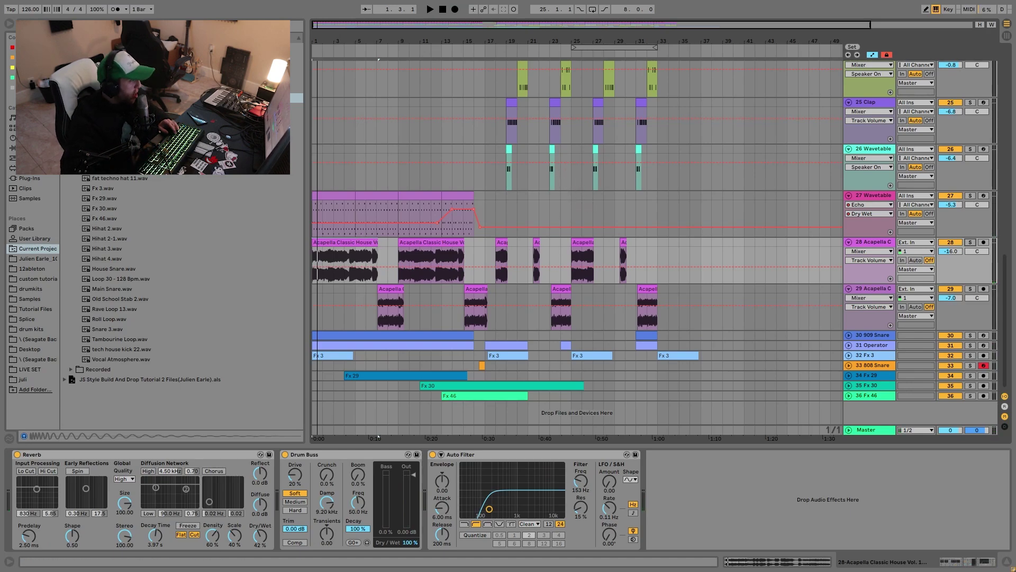
click(971, 243)
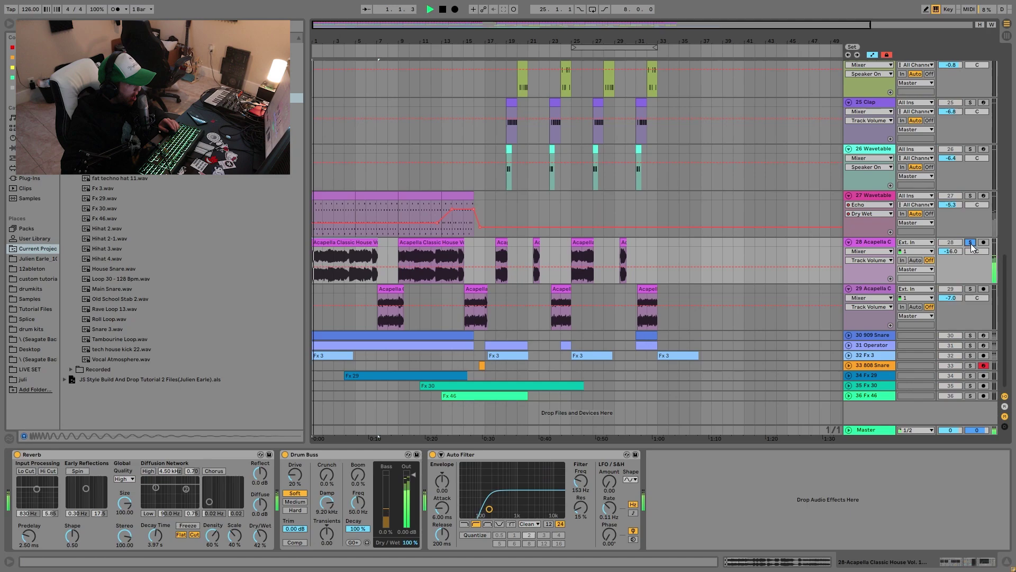
ctrl+click(972, 290)
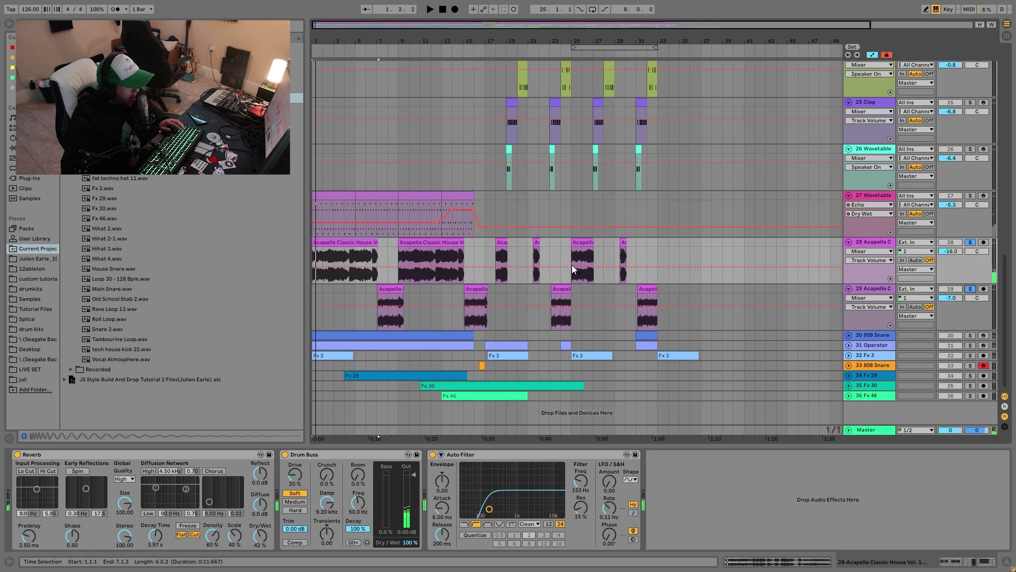
Step: Compare the effects chains of tracks 28 and 29 Acapella by switching between the two tracks
click(374, 292)
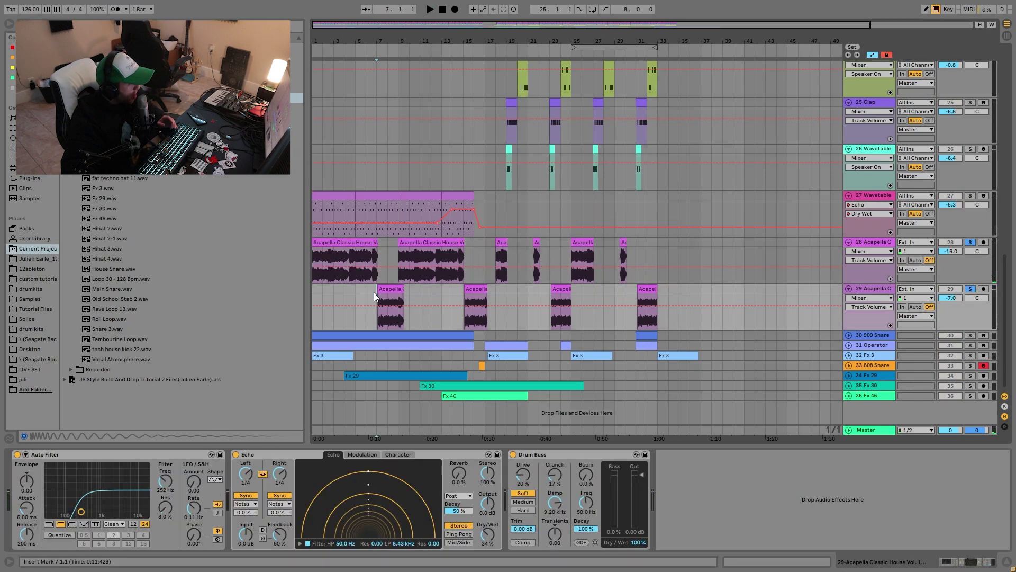
click(883, 250)
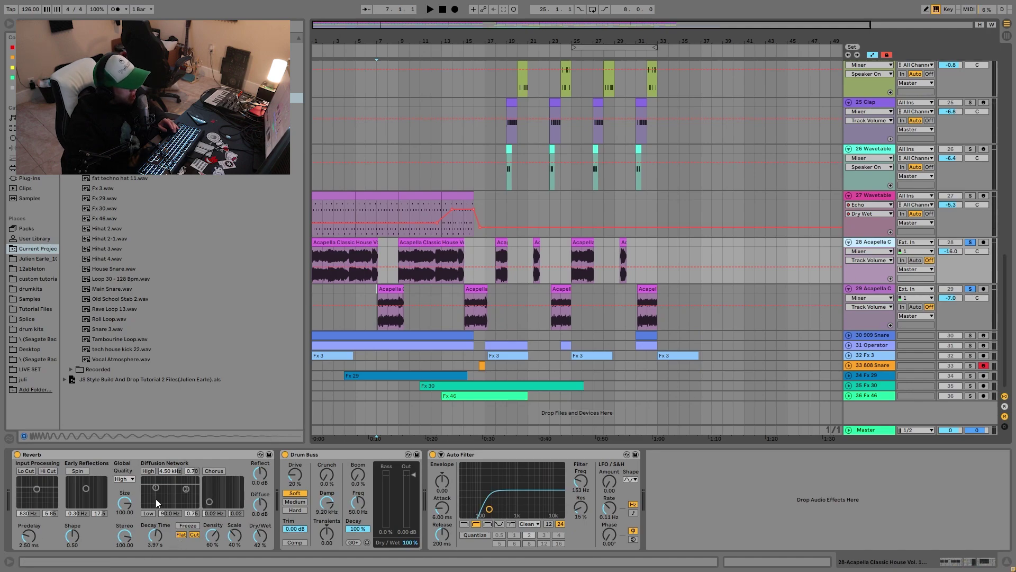
click(884, 296)
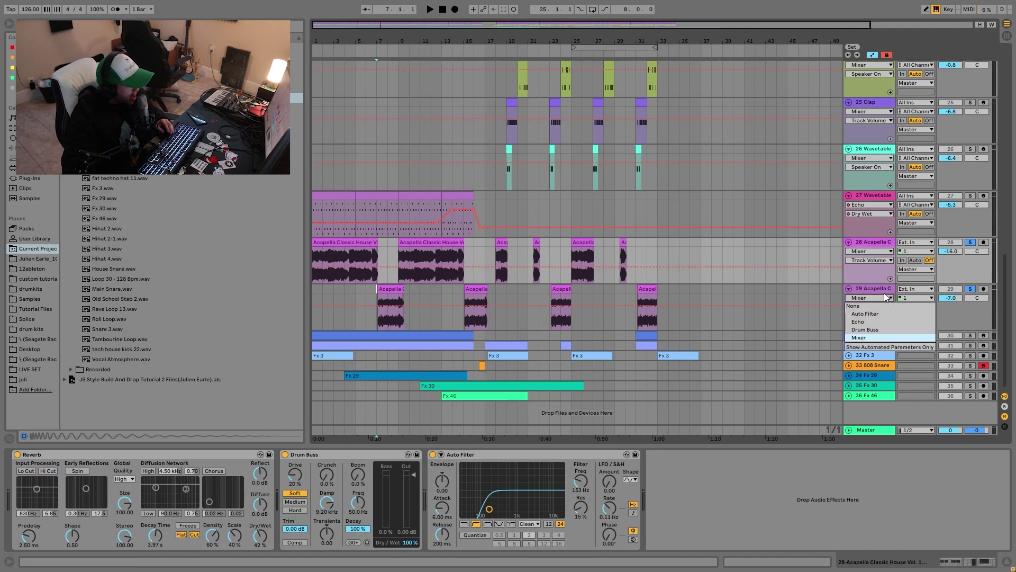
click(875, 293)
click(862, 290)
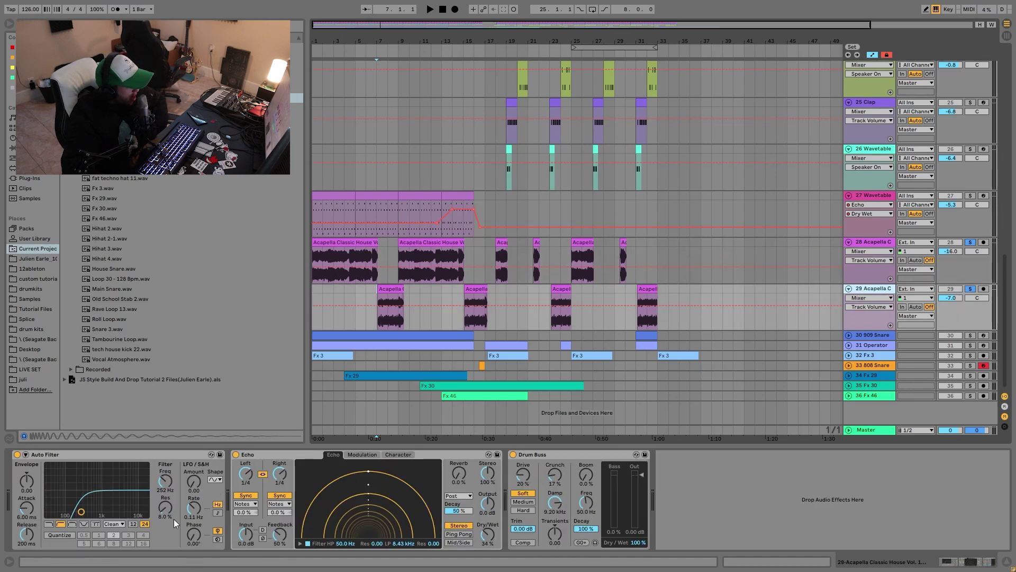
click(863, 243)
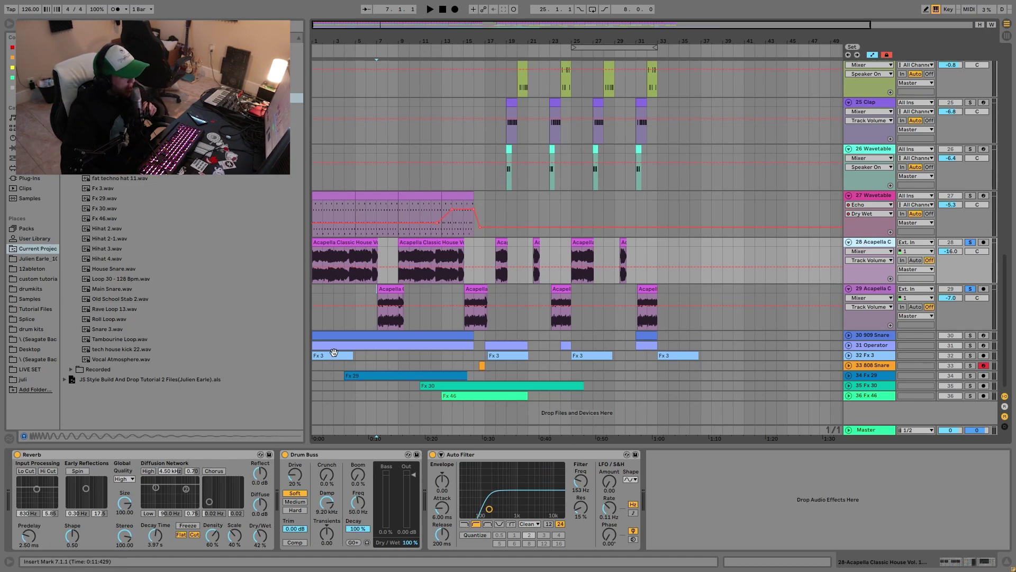
Step: Play the Acapella vocals from bar 7 and show the effects chain of track 29 during playback
key(space)
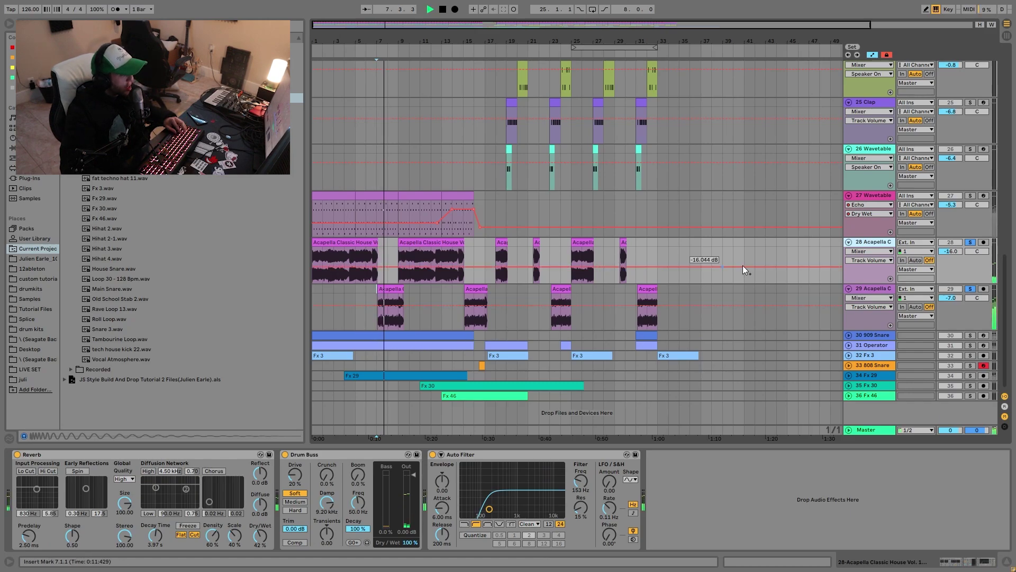
click(941, 322)
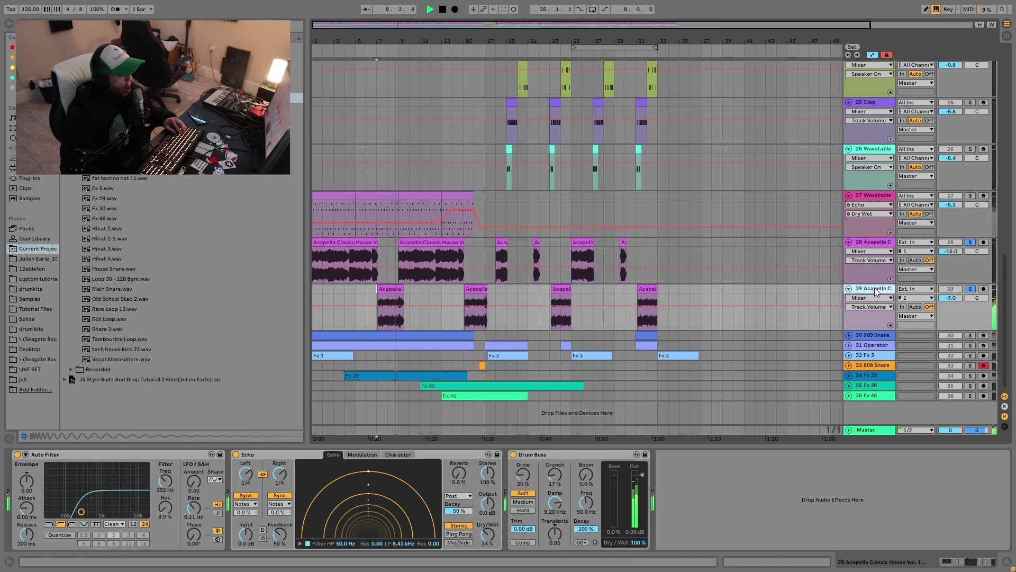
key(space)
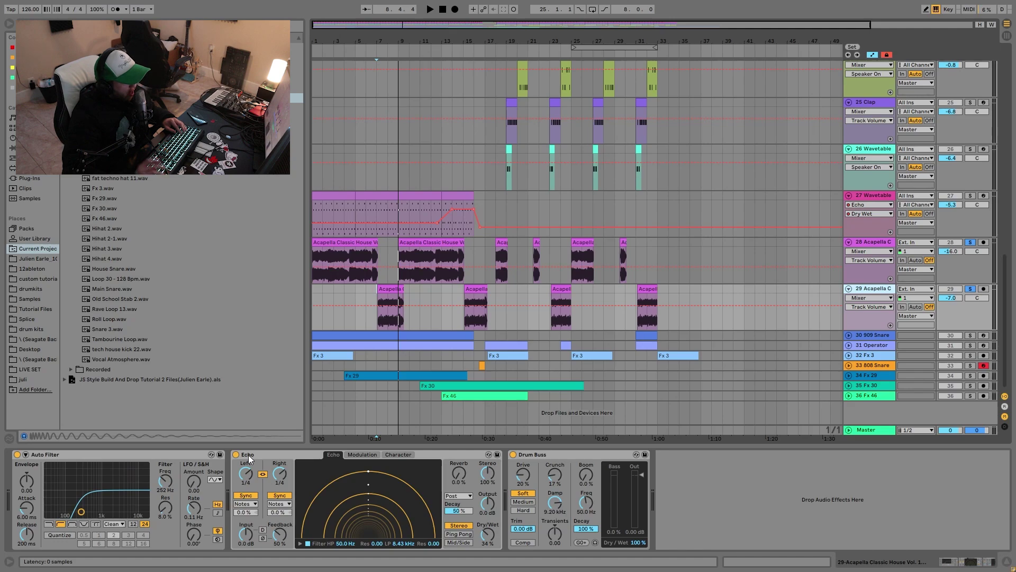
key(space)
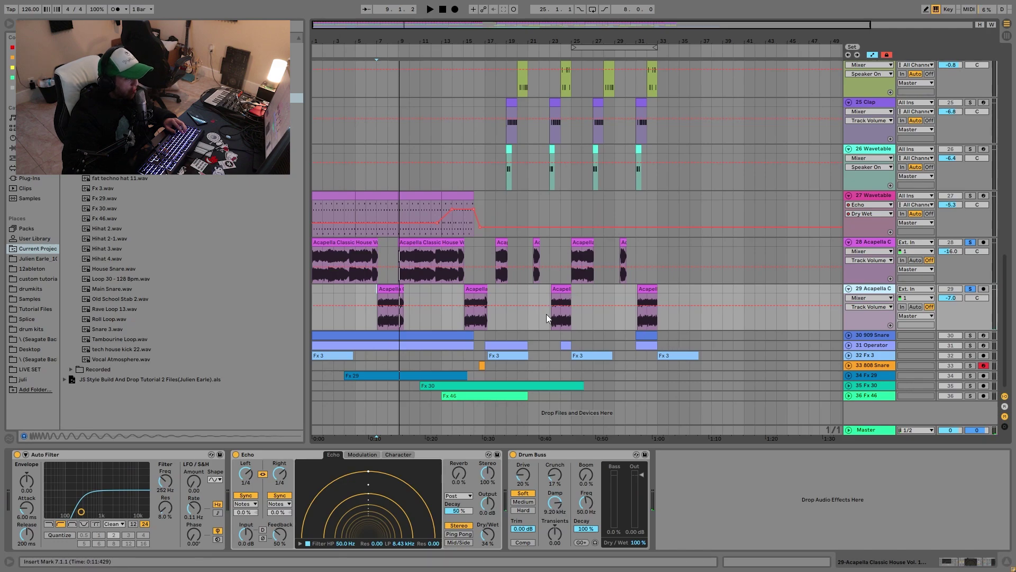
Step: Solo and unfold track 30 909 Snare, play it, and show its Utility Gain automation
click(970, 336)
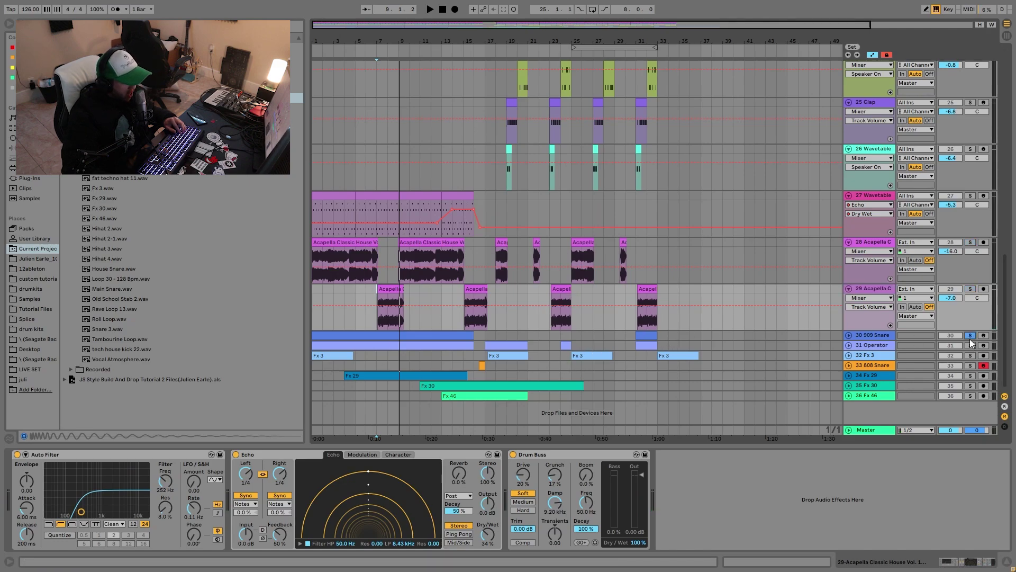
key(space)
click(849, 335)
click(862, 336)
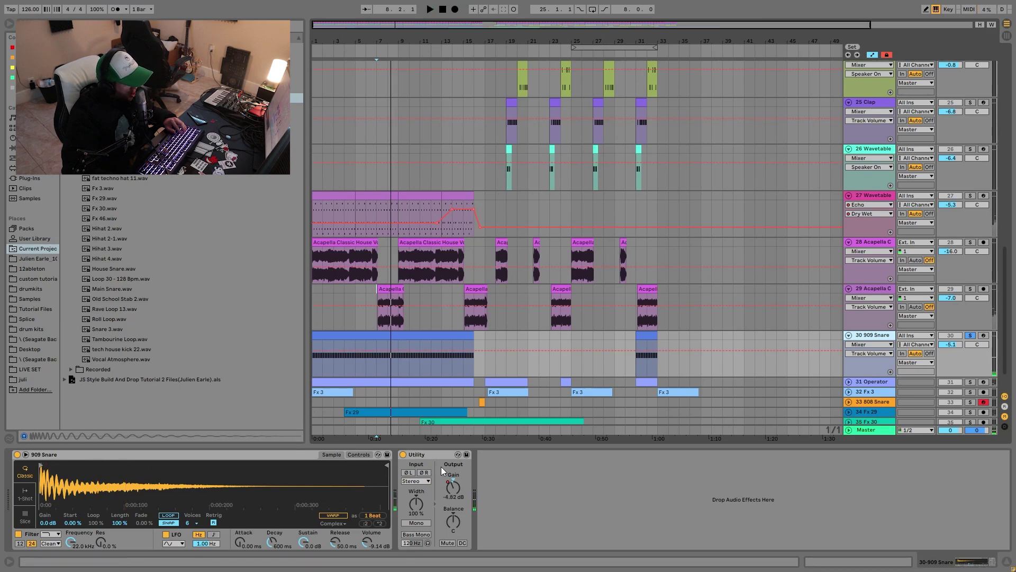
click(460, 497)
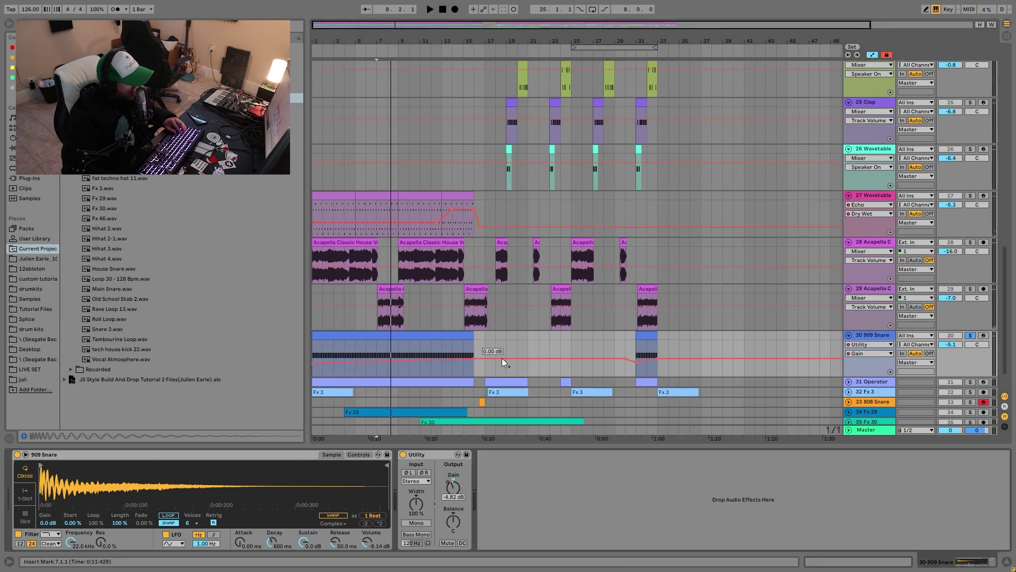
Step: Play the 909 Snare clip from bar 31, first soloed and also together with all tracks
click(641, 345)
key(space)
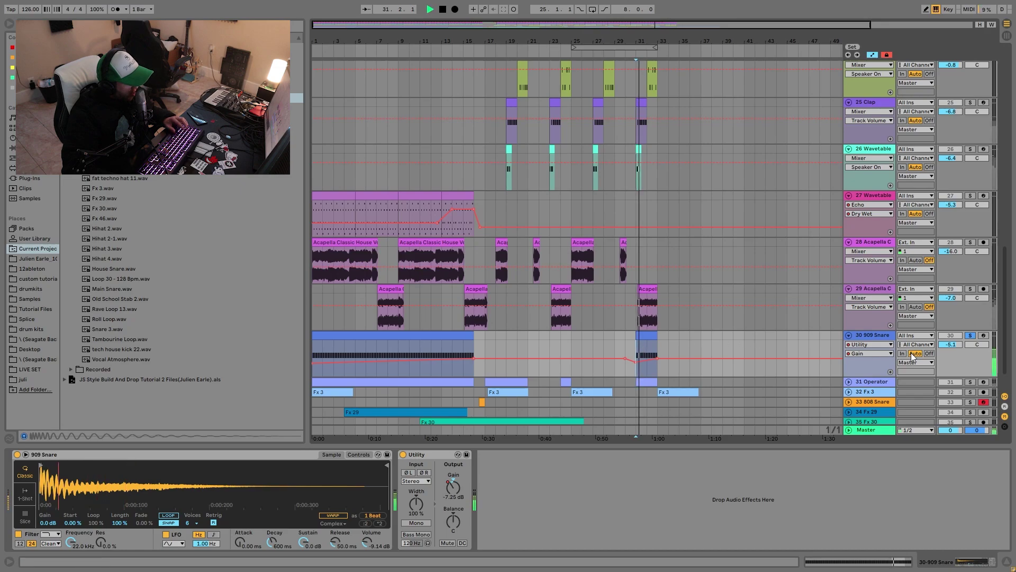
scroll(894, 378, down, 2)
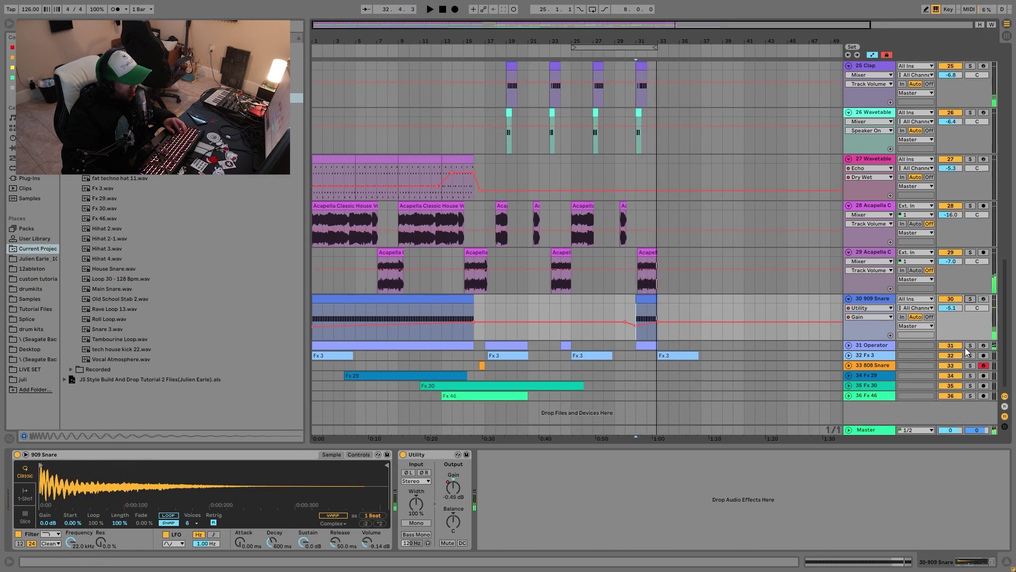
Step: Solo and unfold track 31 Operator, show its device chain, and play its build clip from bar 1
click(969, 346)
click(848, 346)
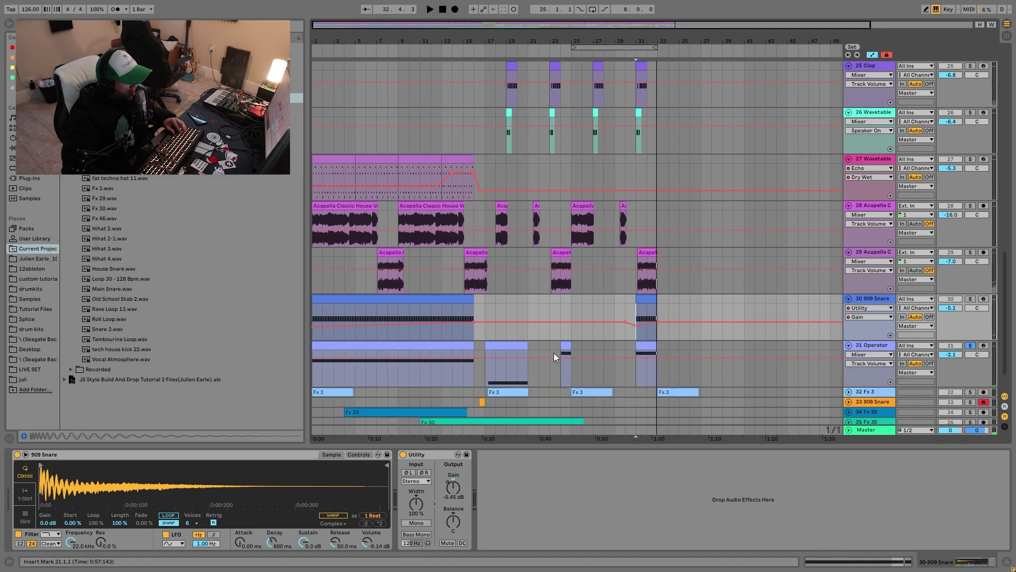
click(443, 346)
scroll(452, 351, down, 2)
key(space)
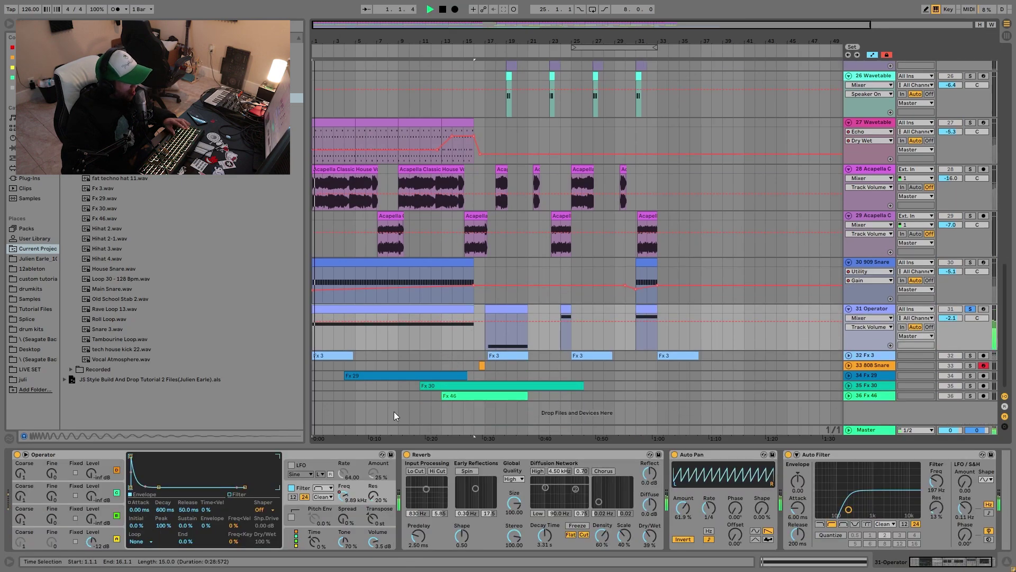
Step: Show track 31 Operator's Filter Freq automation and view its oscillator A and filter settings
click(345, 498)
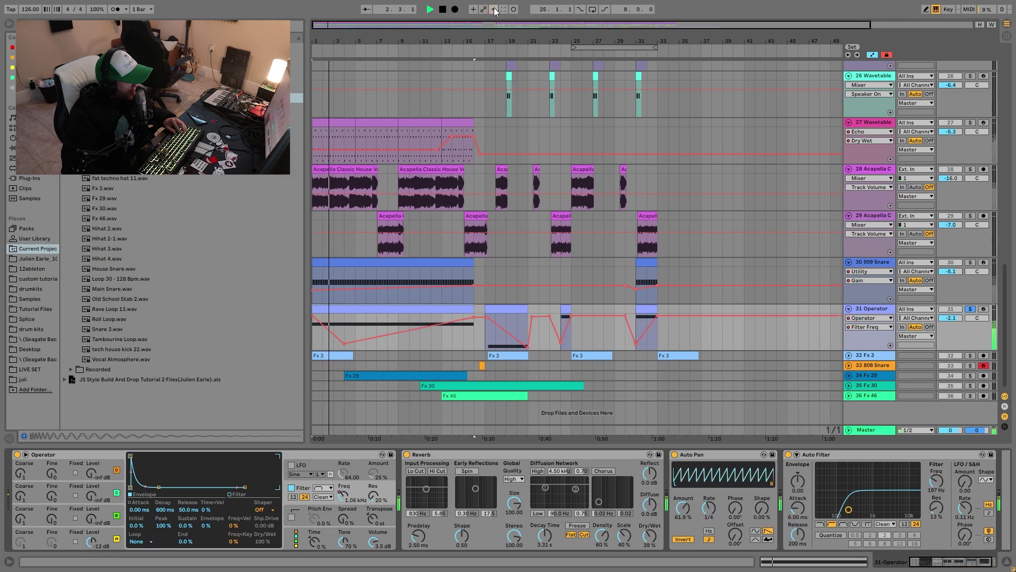
key(space)
click(97, 531)
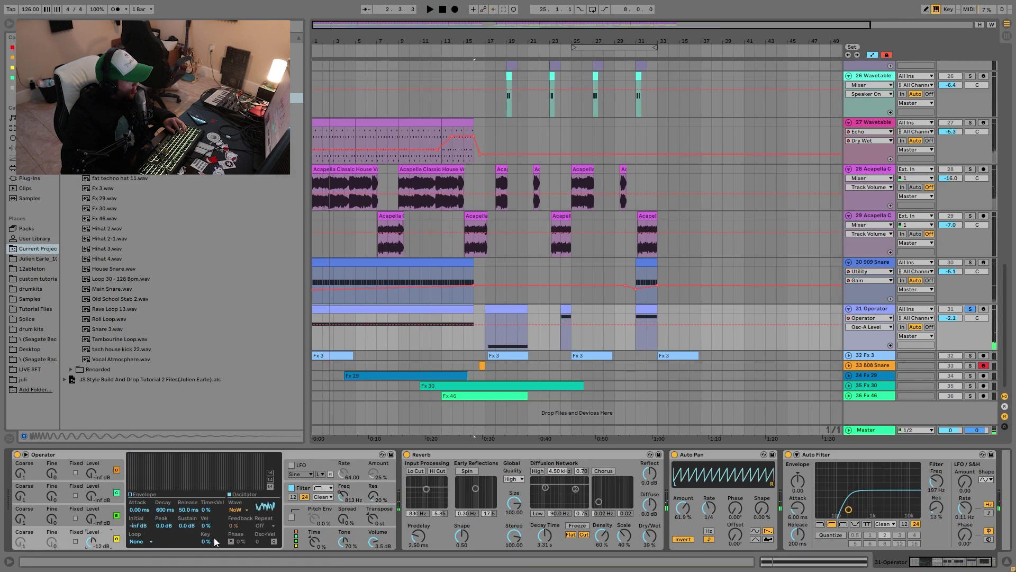
click(304, 492)
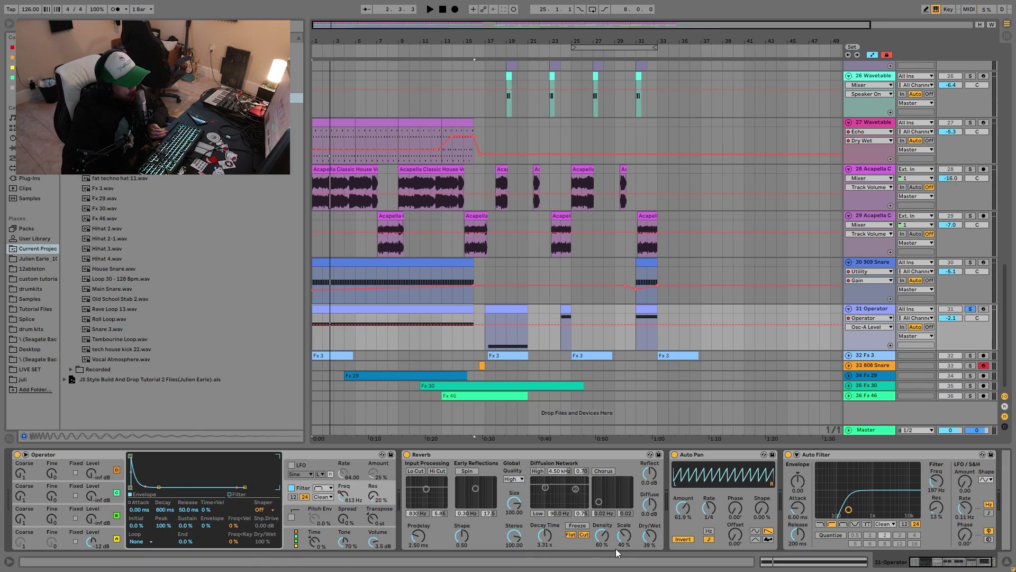
click(345, 496)
click(329, 336)
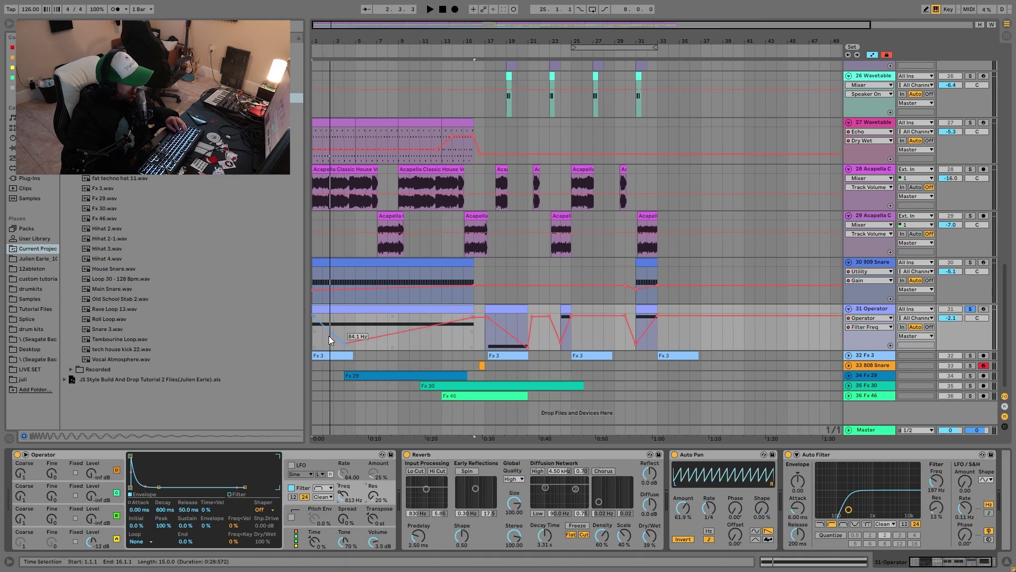
Step: Play short parts of the soloed Operator build clip from bar 4, about bar 13, and bar 15 to hear the filter sweep
click(345, 323)
key(space)
key(space)
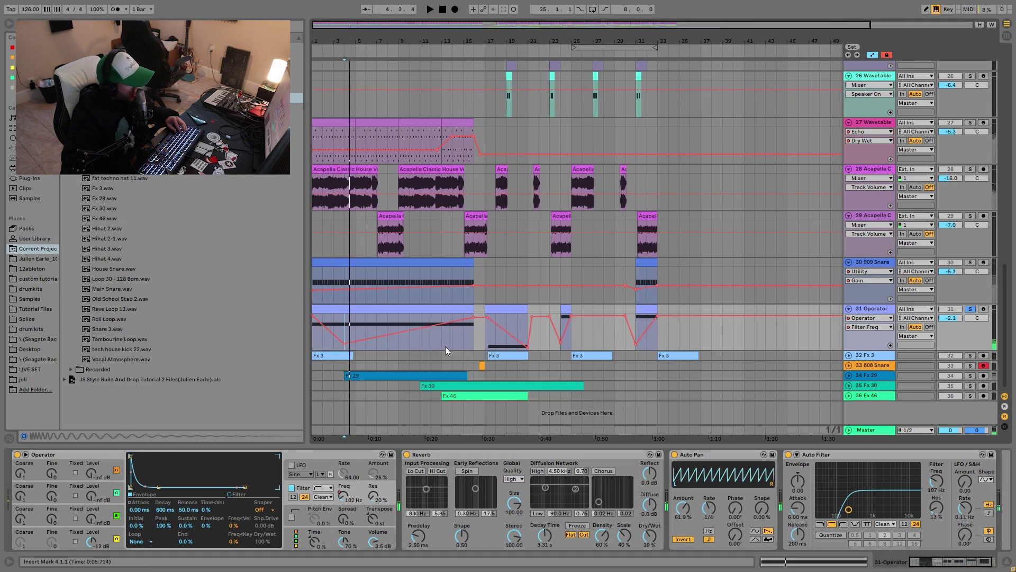
click(446, 346)
key(space)
key(space)
click(462, 339)
key(space)
key(space)
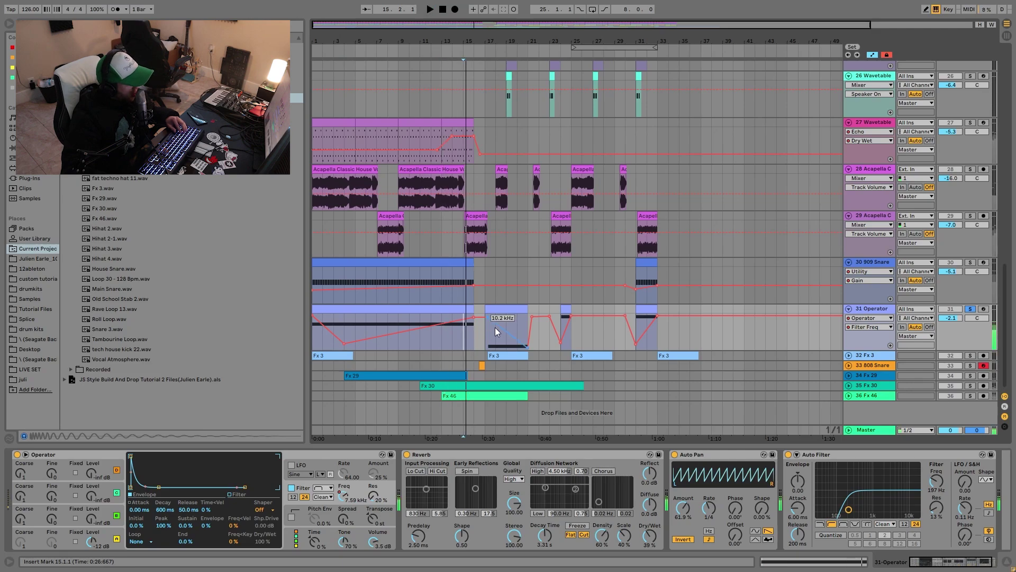
Step: Play the soloed Operator drop clips from bars 17, 24 and 31 to hear their filter automation
click(481, 341)
key(space)
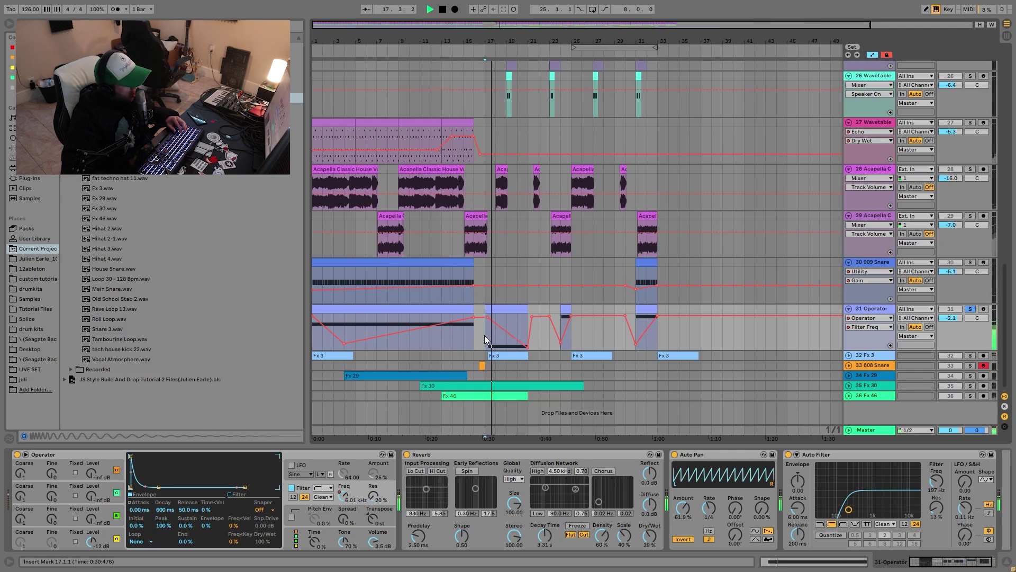
key(space)
click(566, 309)
key(space)
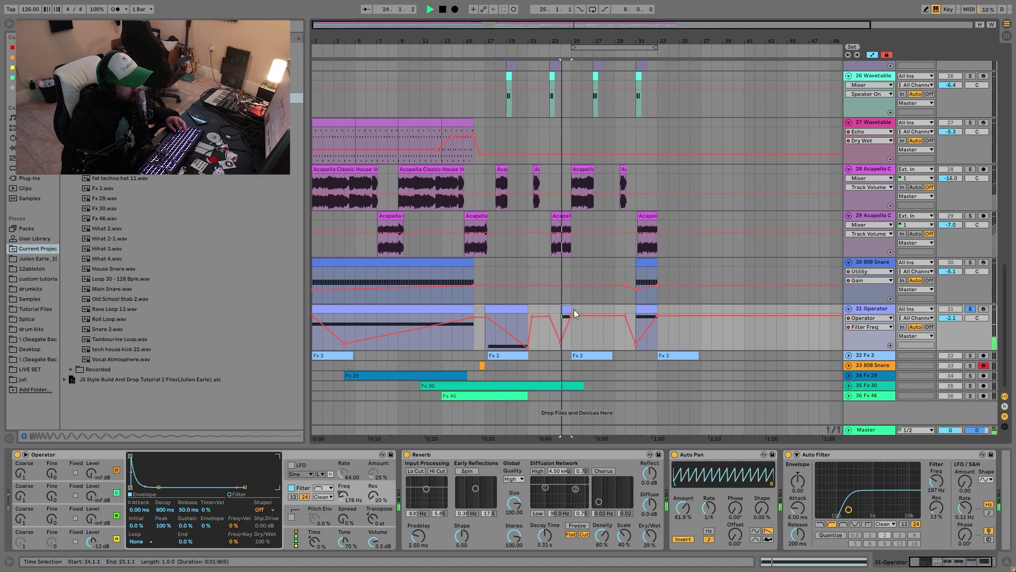
key(space)
click(647, 307)
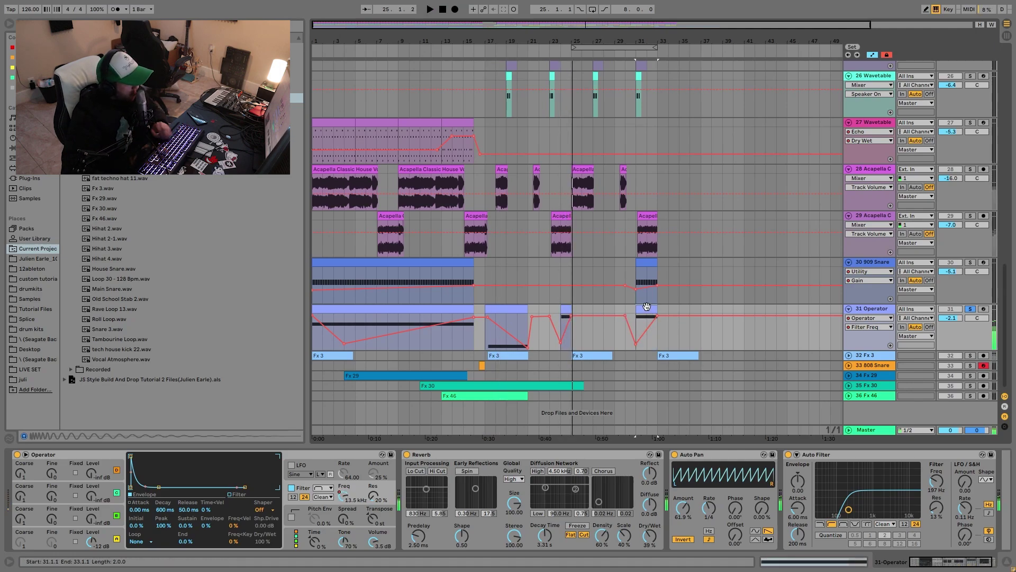
key(space)
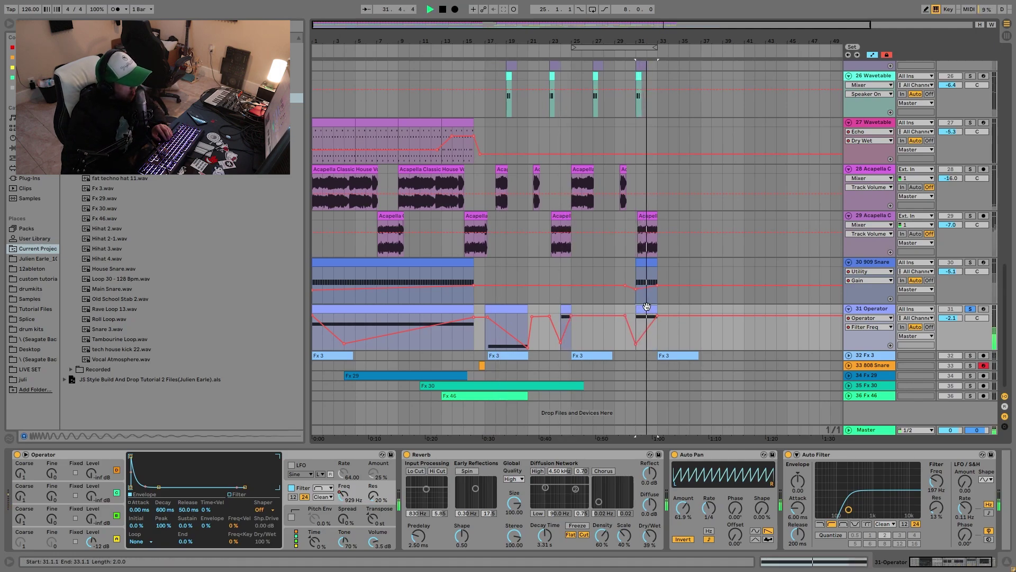
key(space)
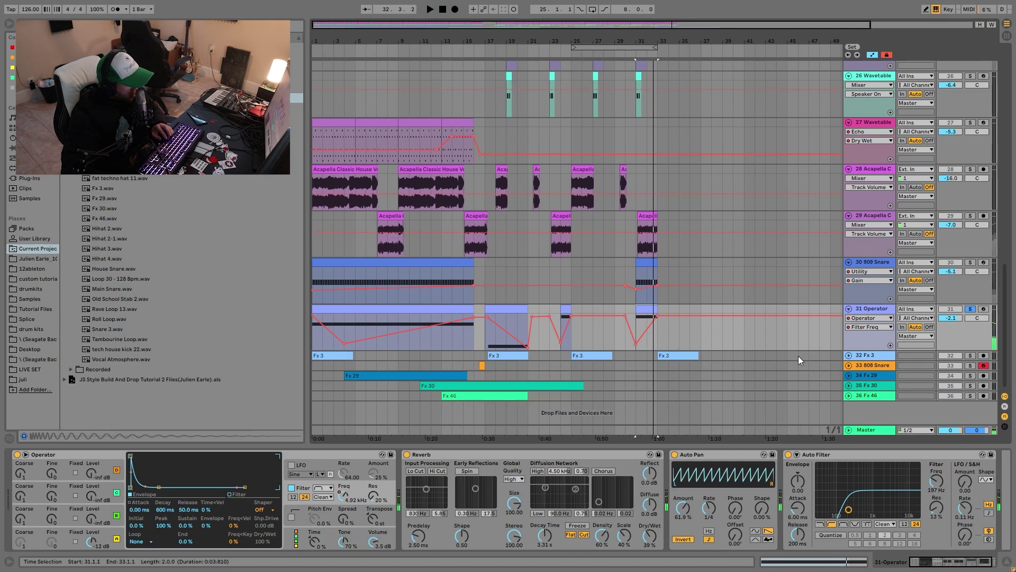
key(space)
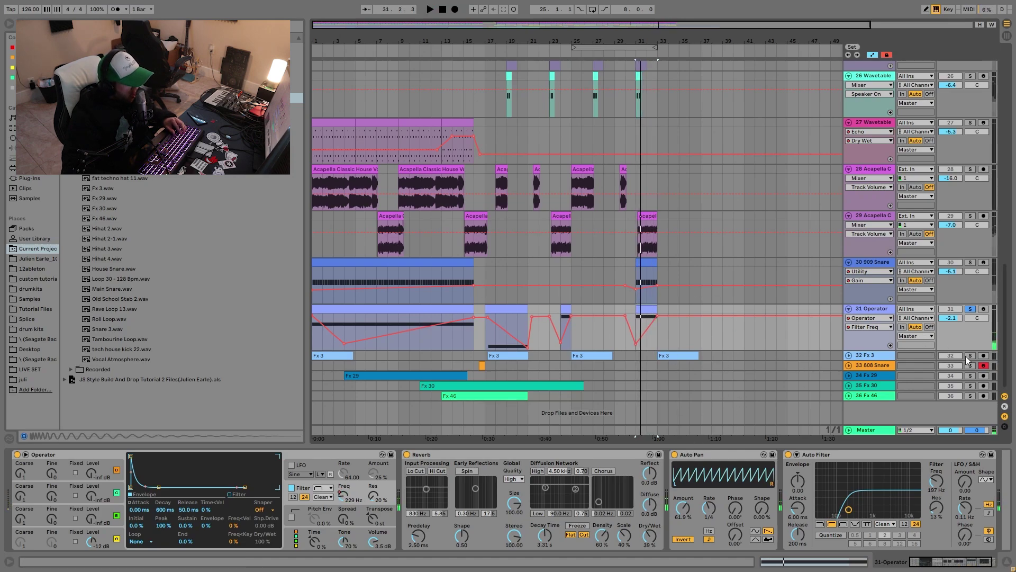
Step: Solo track 32 Fx 3 and play its clip from bar 25
click(971, 355)
click(580, 355)
key(space)
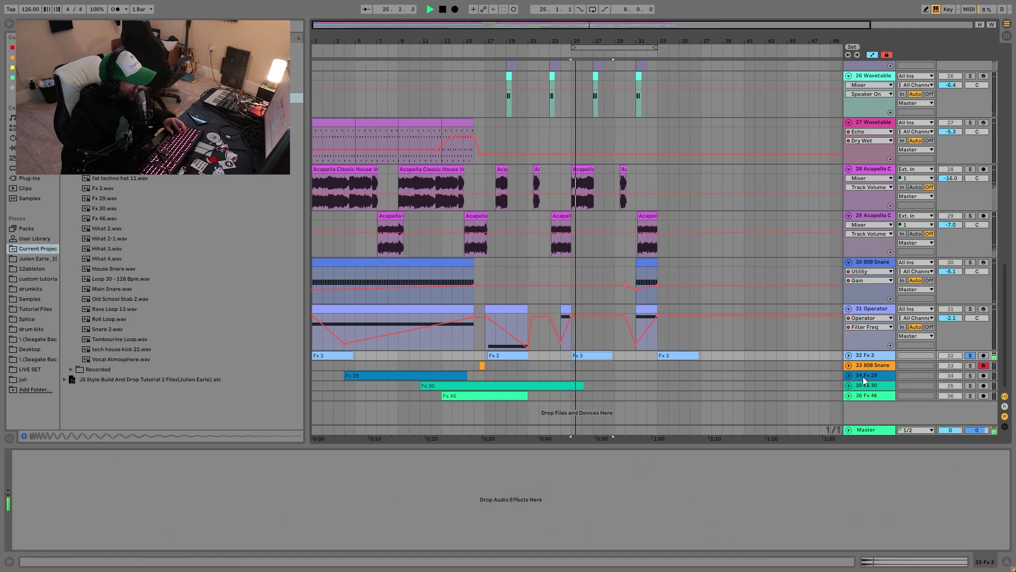
Step: Play the 33 808 Snare hit in bar 16, first soloed and also together with all tracks
click(970, 366)
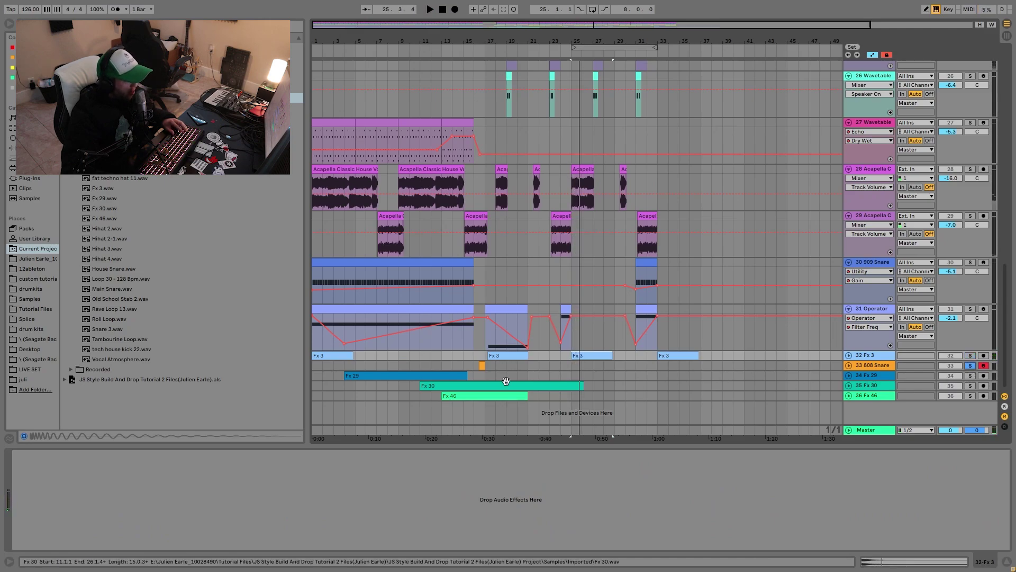
click(481, 366)
key(space)
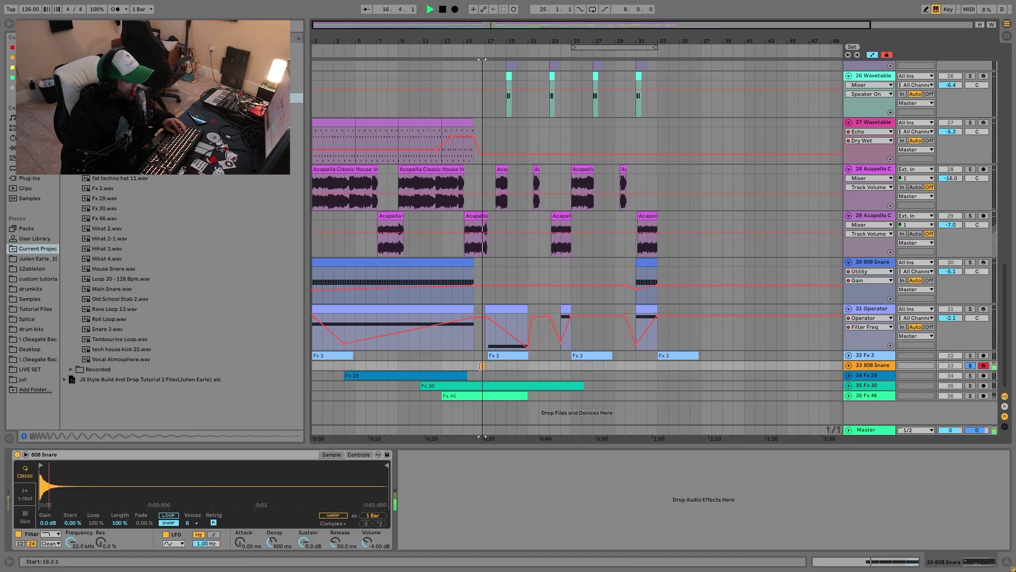
key(space)
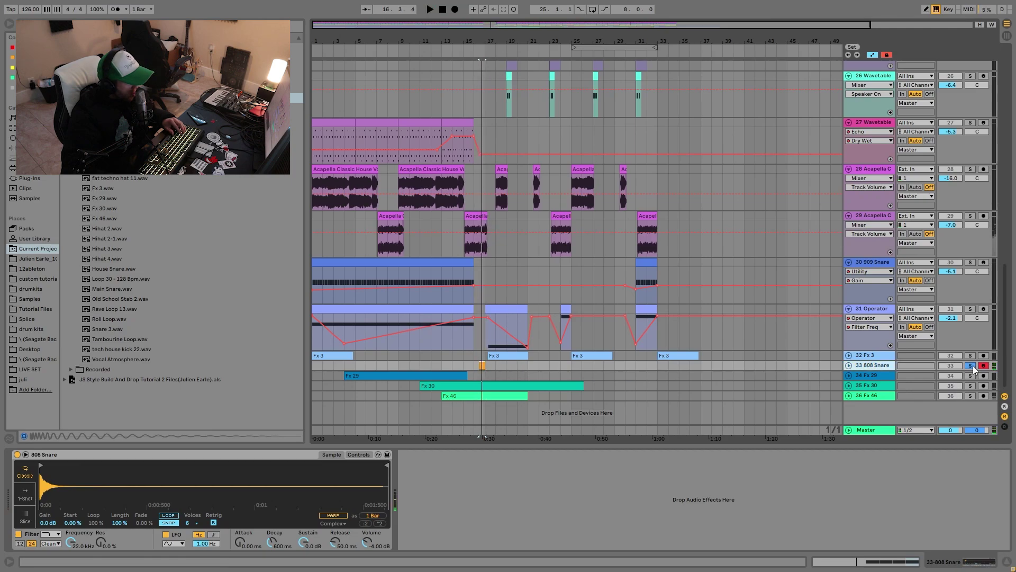
click(972, 366)
key(space)
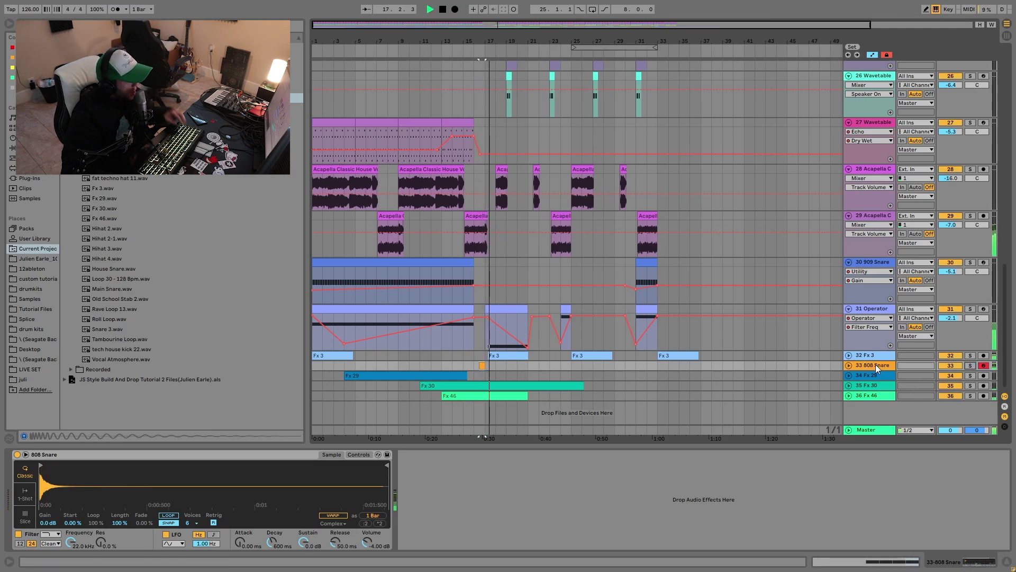
key(space)
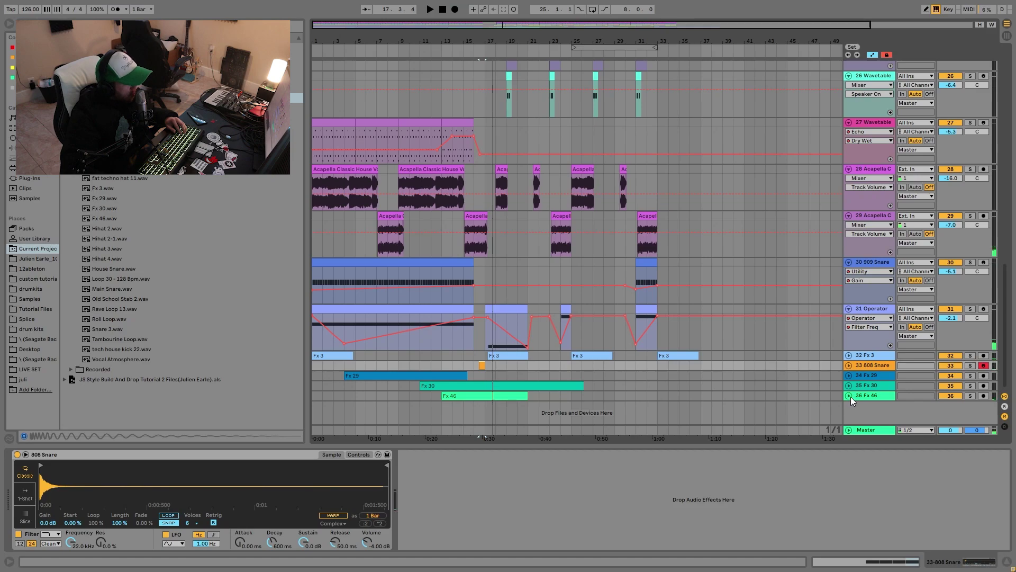
Step: Unfold tracks 34 Fx 29, 35 Fx 30 and 36 Fx 46 to show their waveforms
click(849, 395)
click(849, 385)
click(848, 375)
scroll(559, 325, down, 3)
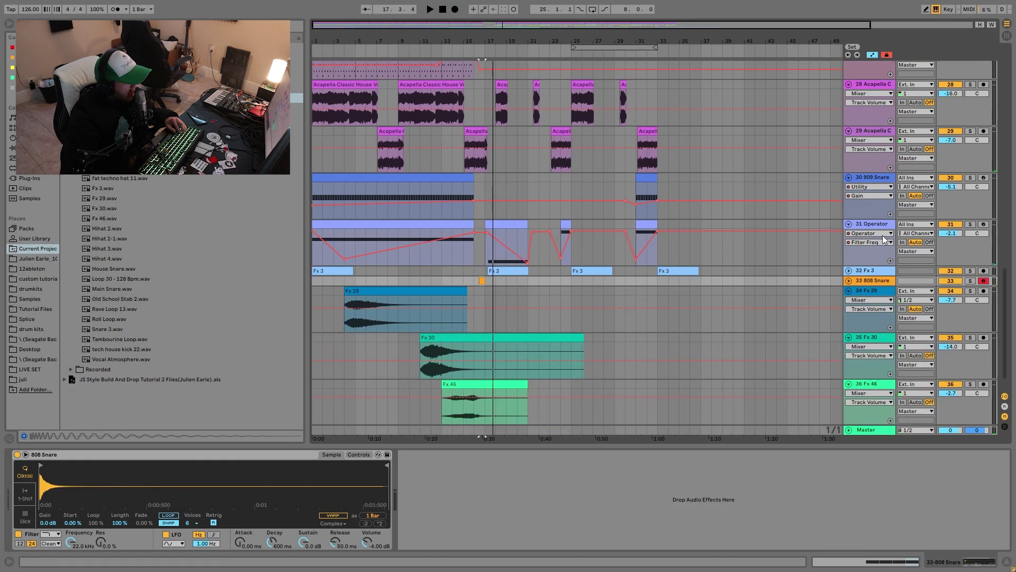
Step: Solo tracks 31 Operator and 30 909 Snare, play from bar 4, and replay with tracks 34 Fx 29 and 35 Fx 30 also soloed
click(970, 224)
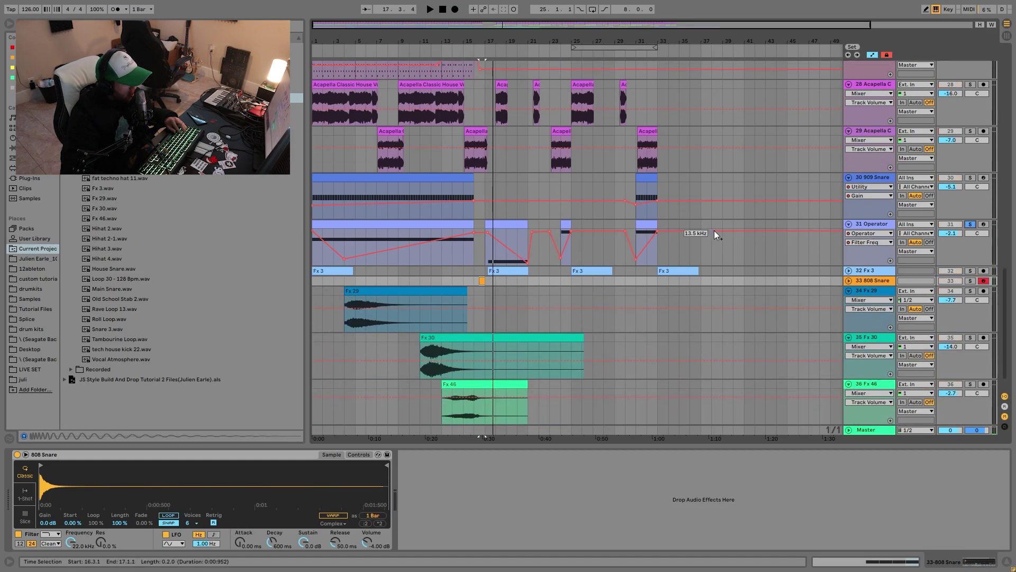
click(971, 178)
click(344, 241)
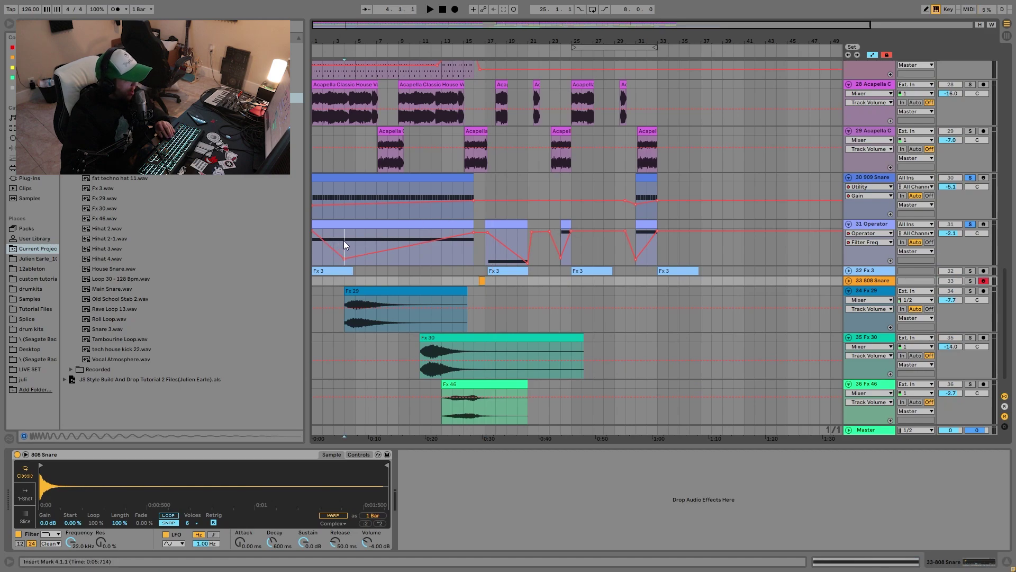
key(space)
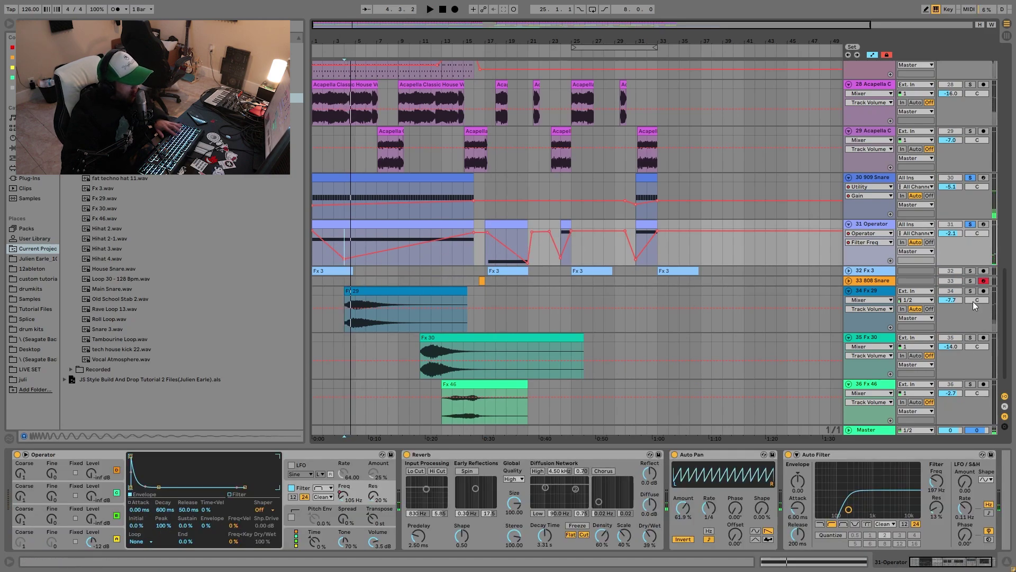
click(972, 338)
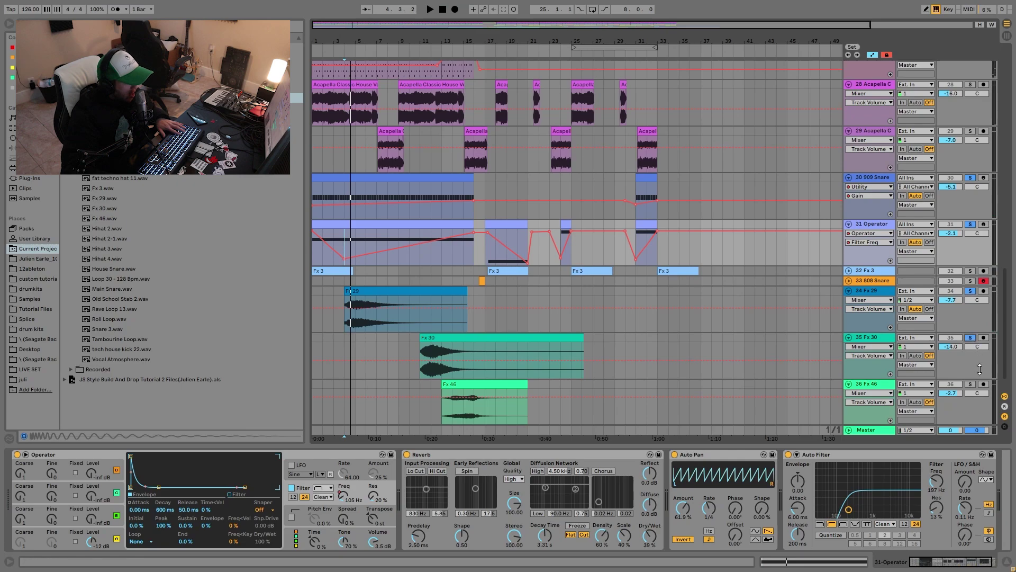
key(space)
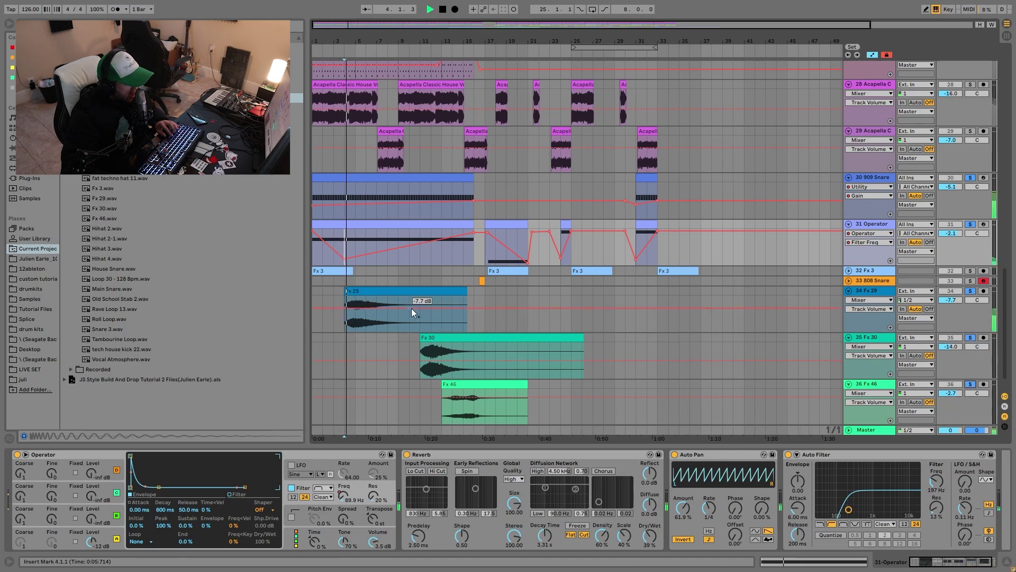
Step: Play the Fx 30 entry from bar 11, first with the soloed tracks and also with all tracks, and select track 35
click(420, 261)
key(space)
key(space)
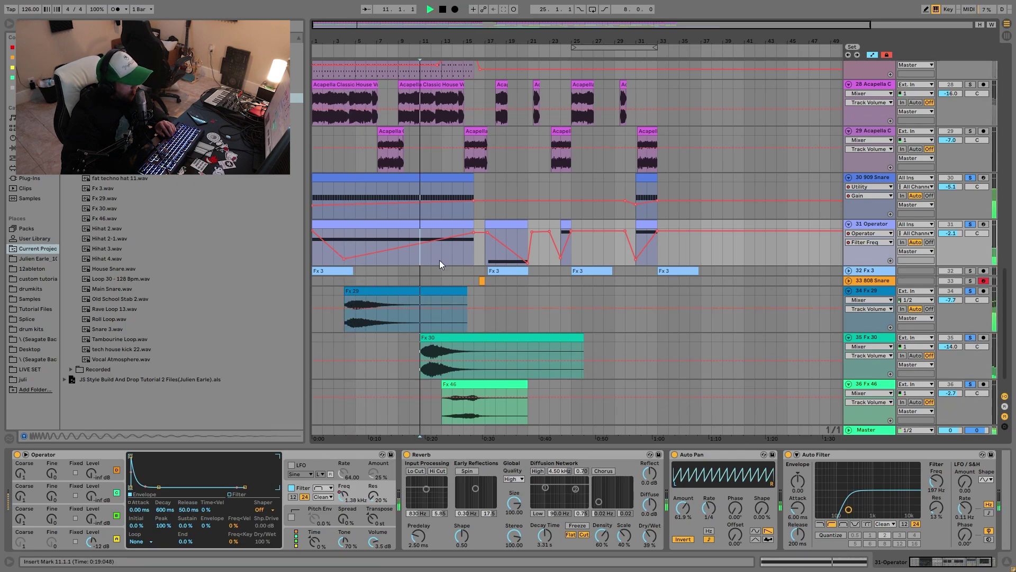
click(972, 338)
key(space)
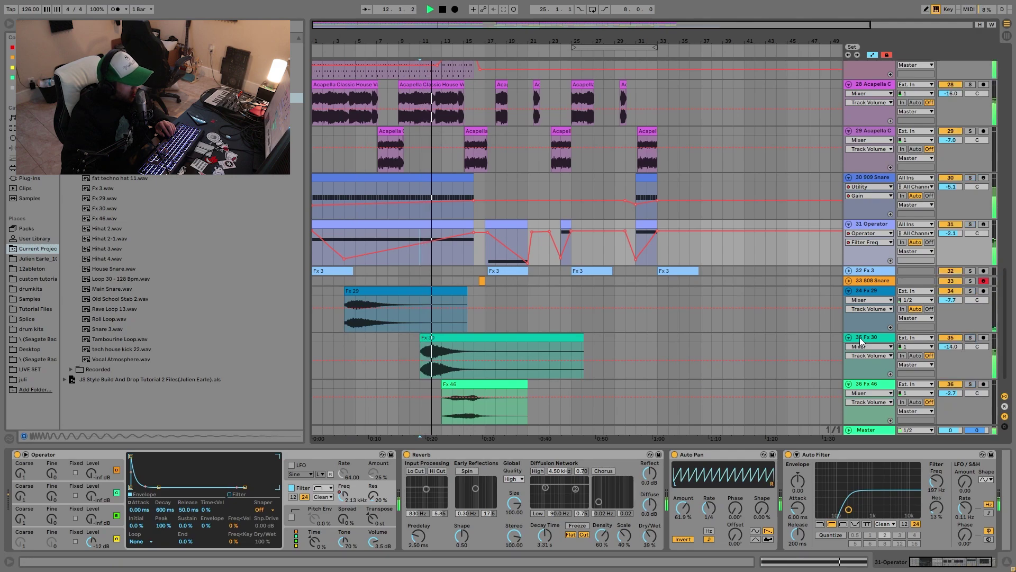
click(871, 337)
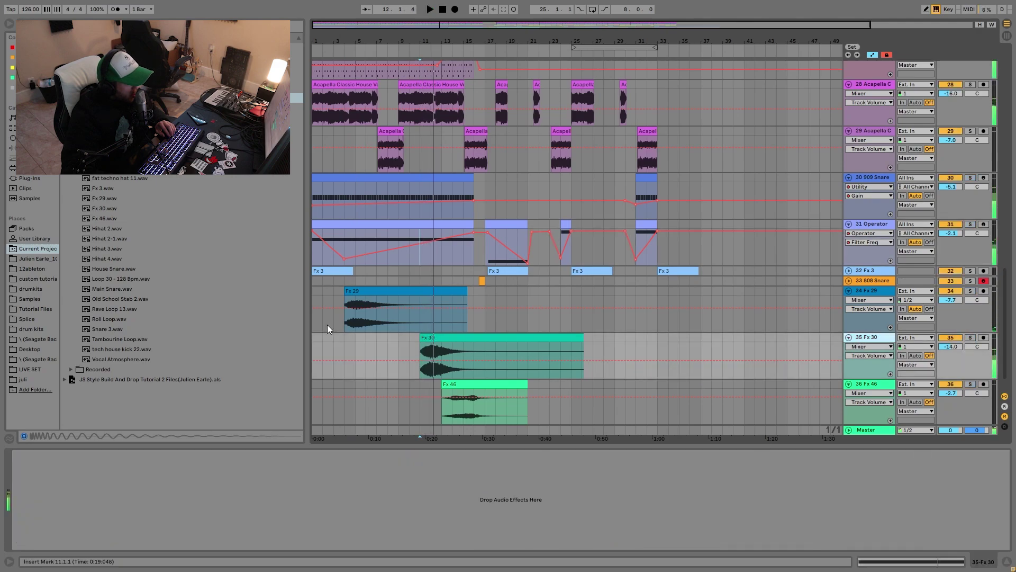
Step: Play all tracks from bar 14 and set the volume of track 36 Fx 46 to -1.4 dB
click(451, 273)
click(463, 407)
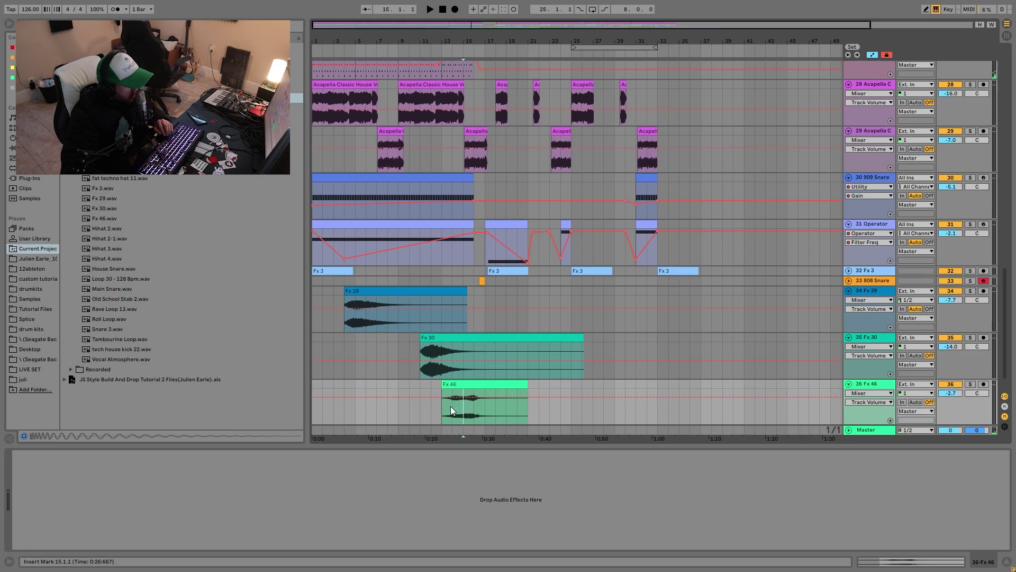
key(space)
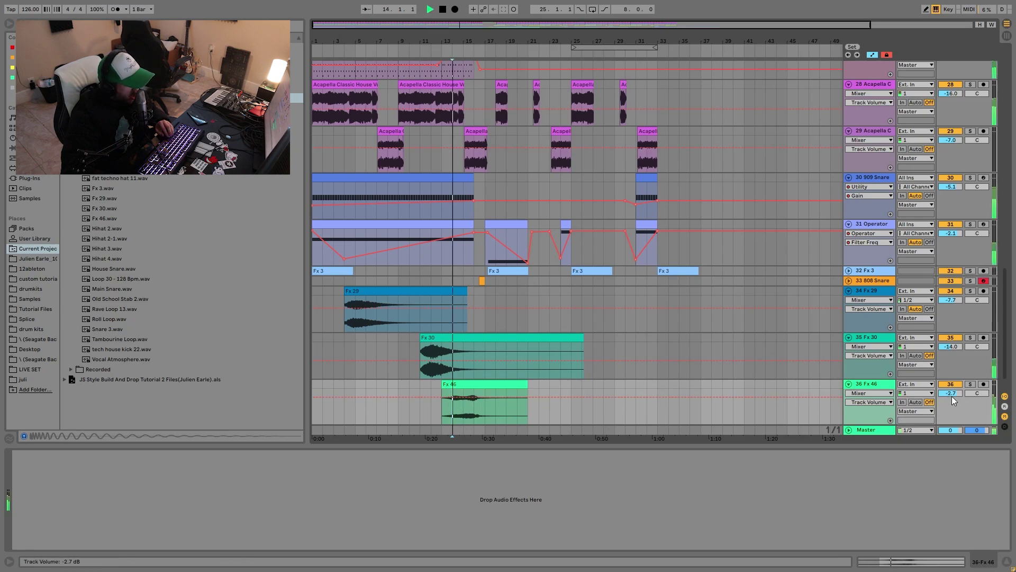
drag(952, 396, 952, 395)
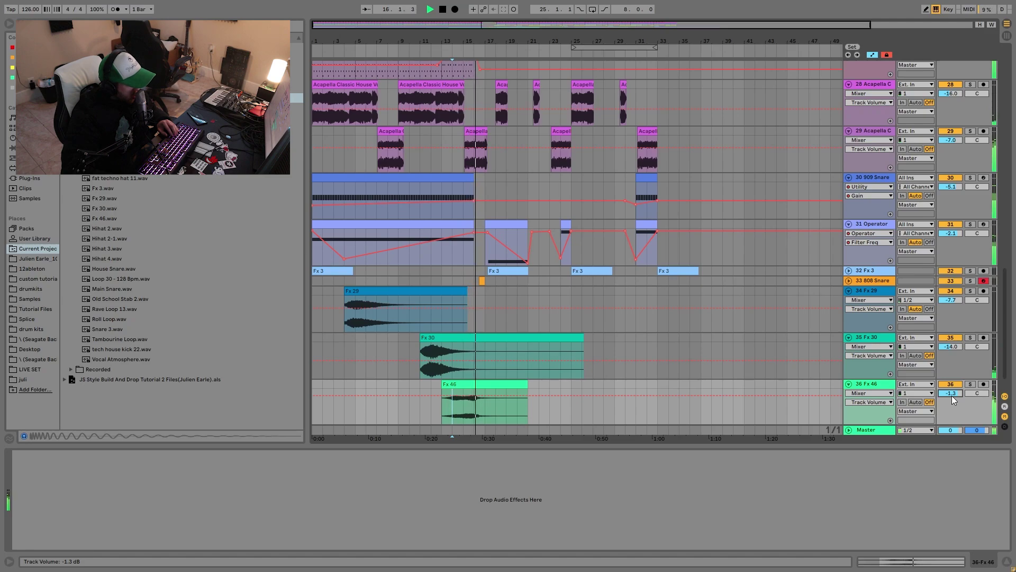
drag(952, 395, 952, 396)
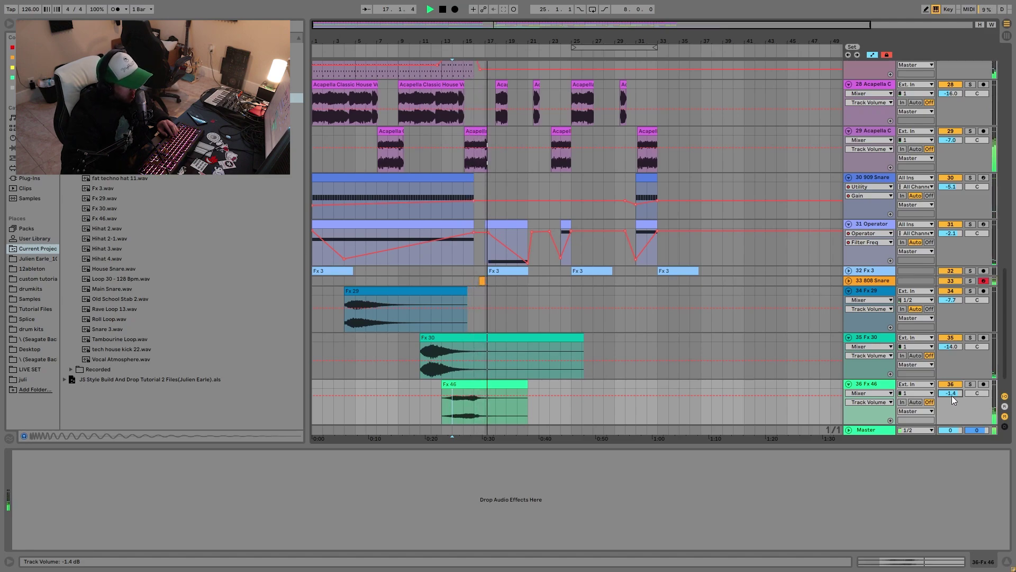
key(space)
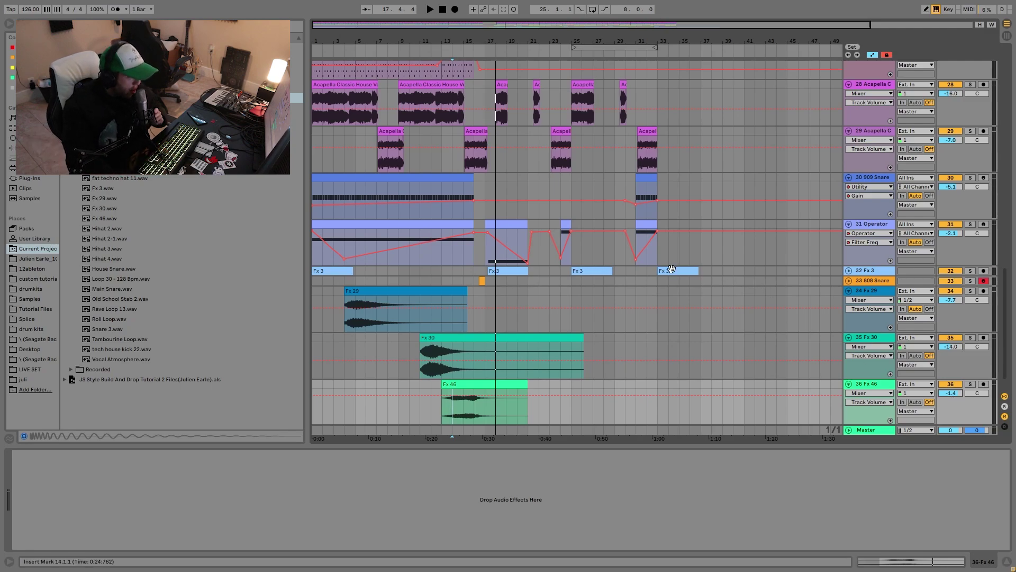
Step: While playing the full arrangement from bar 15, fold all tracks and place the insert mark at bar 21 on track 27 Wavetable
click(463, 278)
key(space)
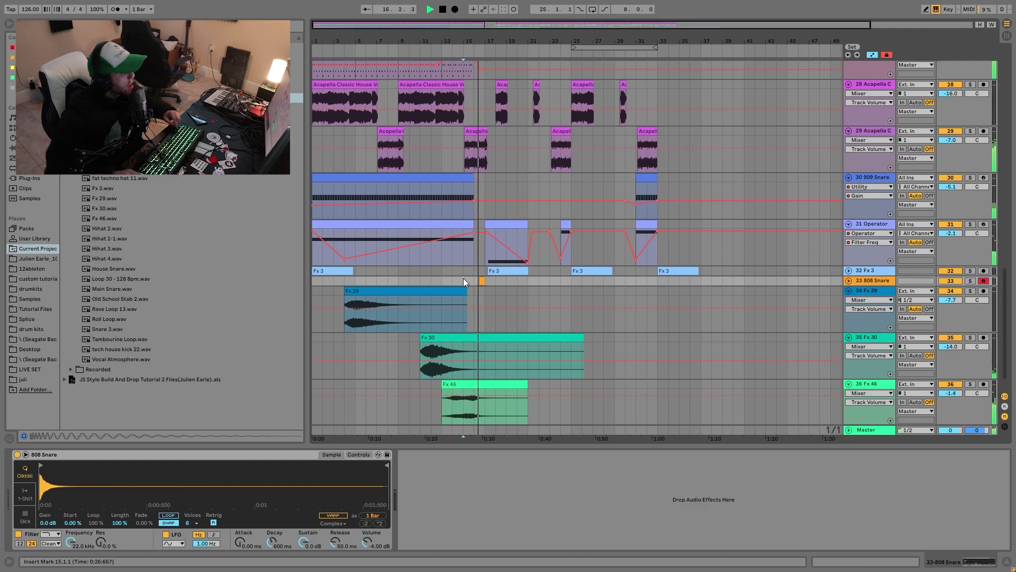
scroll(506, 199, up, 5)
scroll(544, 194, up, 2)
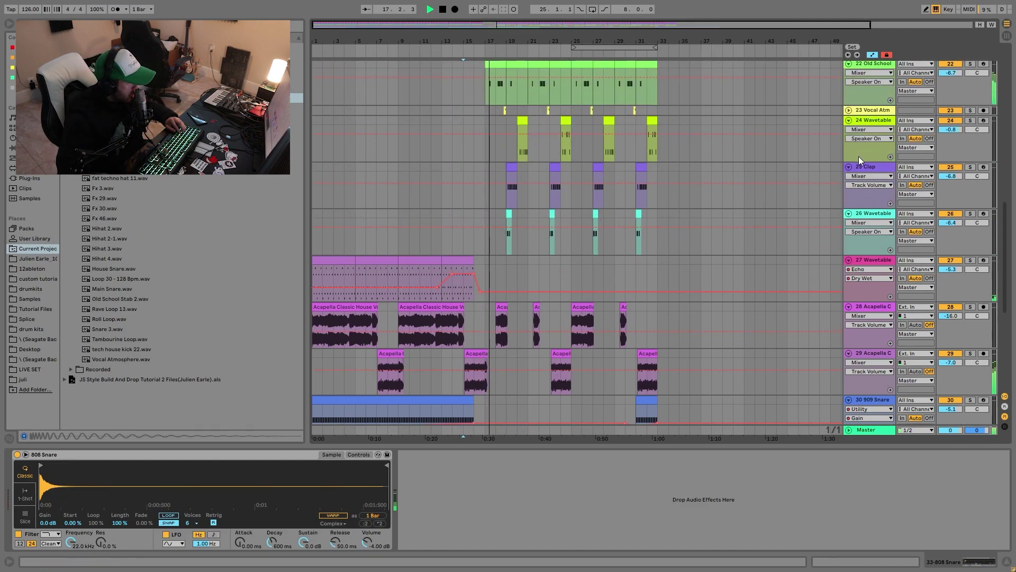
click(878, 165)
key(alt+u)
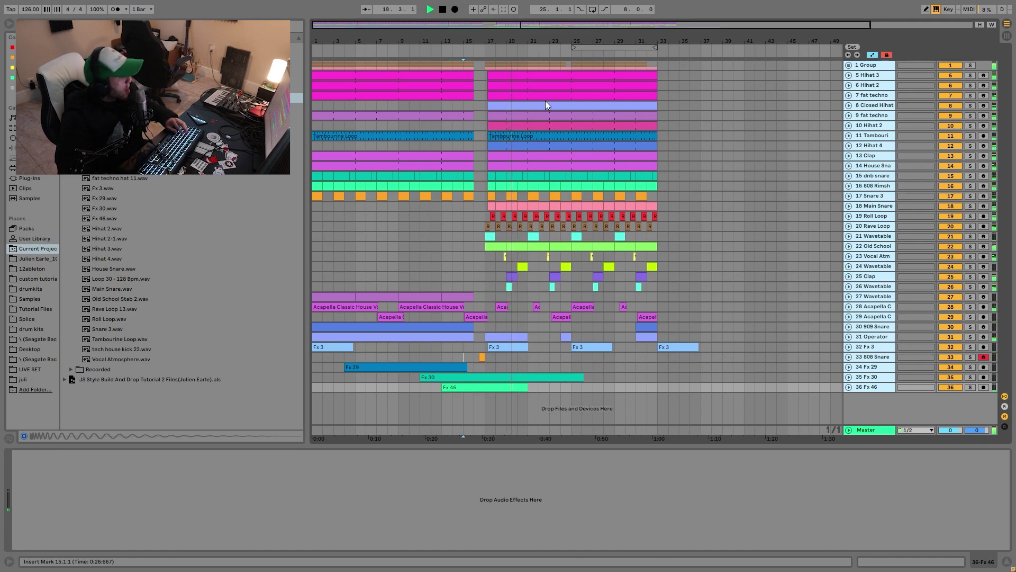
click(538, 307)
click(528, 297)
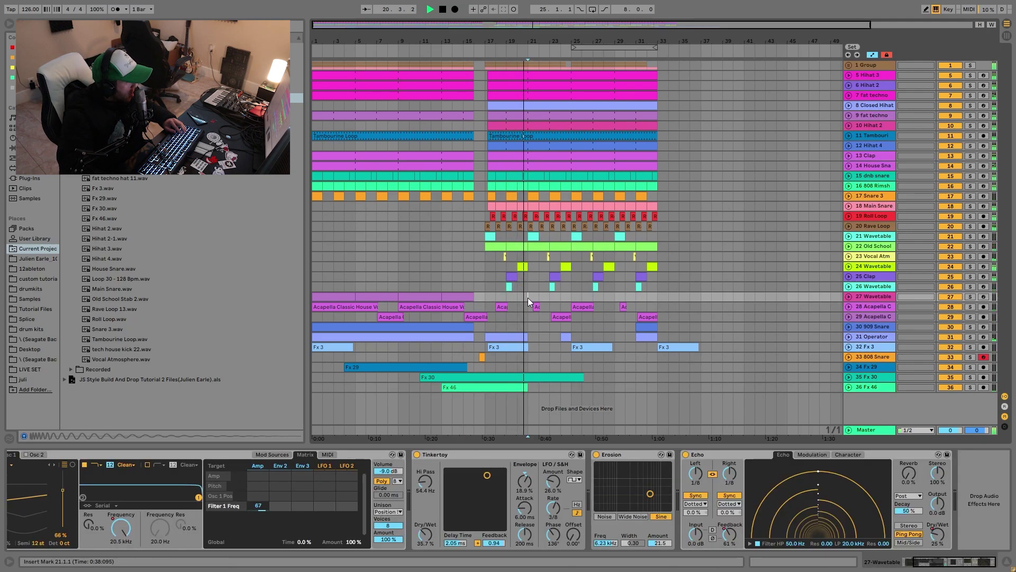